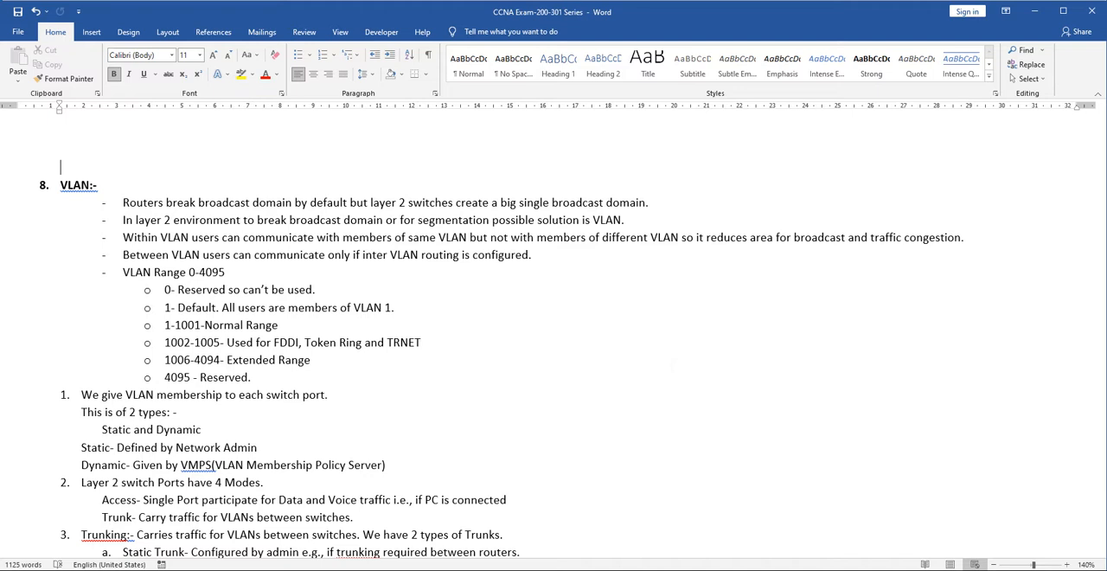
- Read through the VLAN notes, examining the port types, trunking section, DTP modes and the DD/DA trunking combinations
scroll(573, 359, "down", 2)
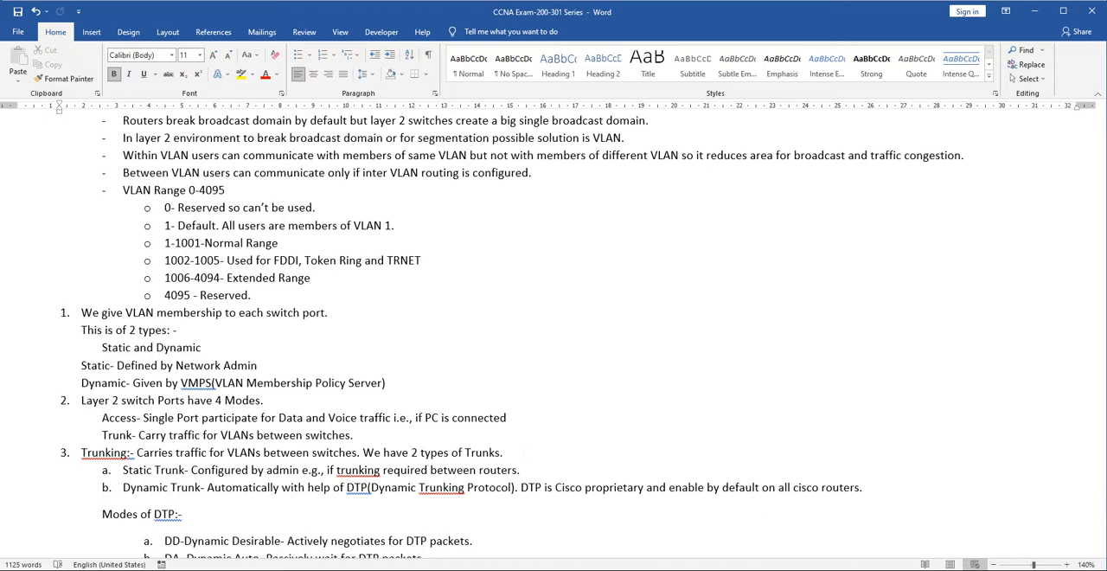
scroll(584, 335, "down", 1)
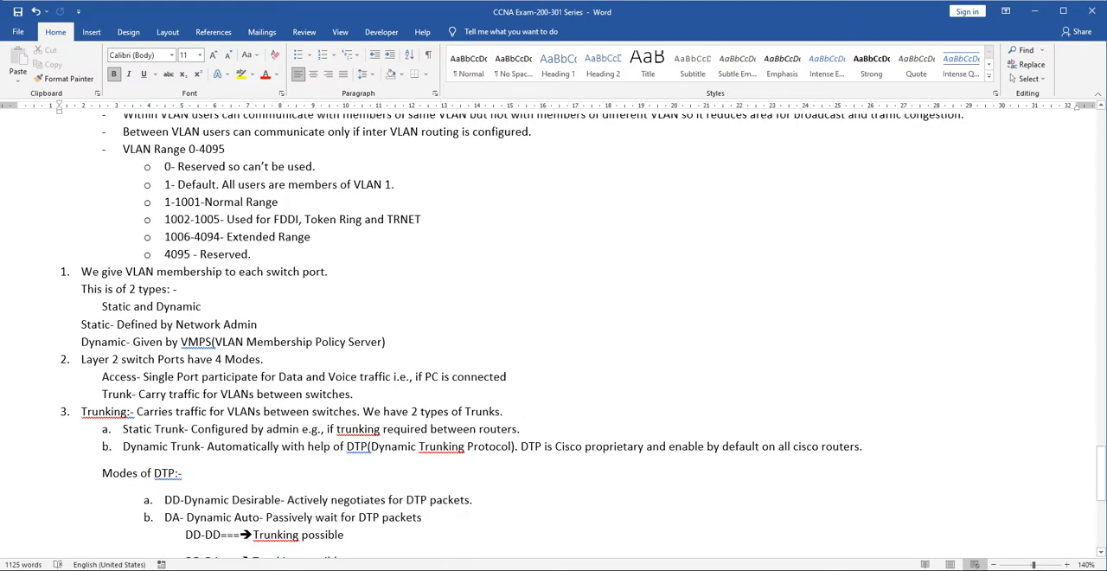
scroll(583, 335, "down", 2)
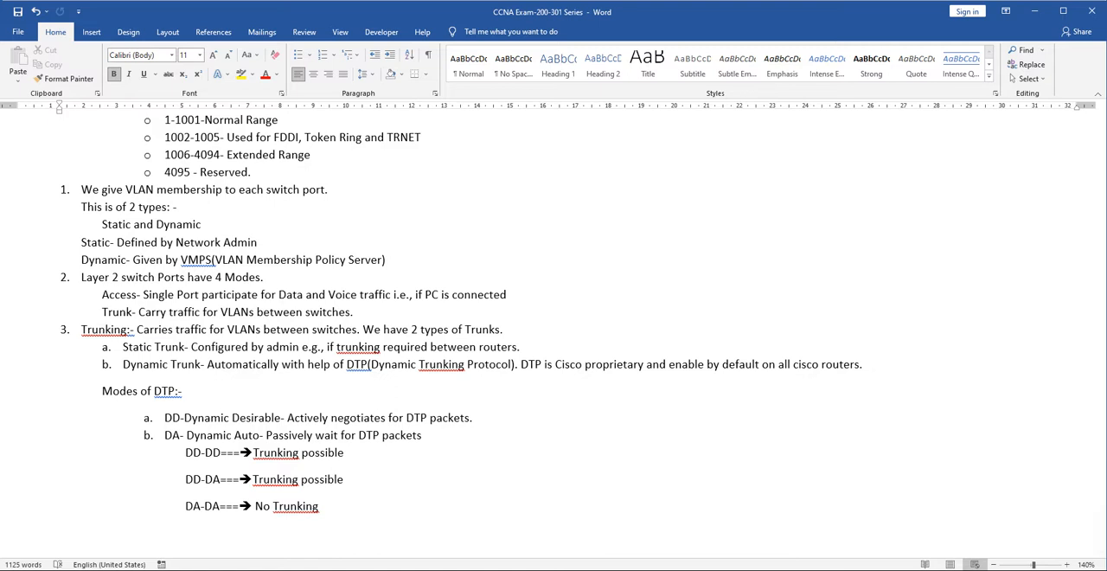
left_click_drag(425, 434, 164, 435)
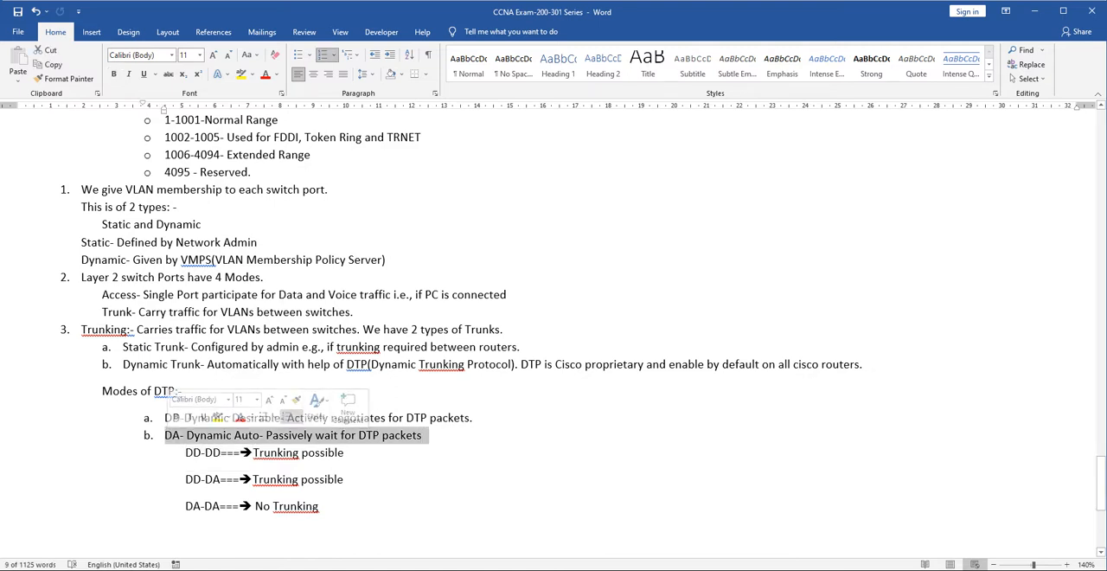
left_click_drag(345, 453, 186, 453)
left_click(345, 479)
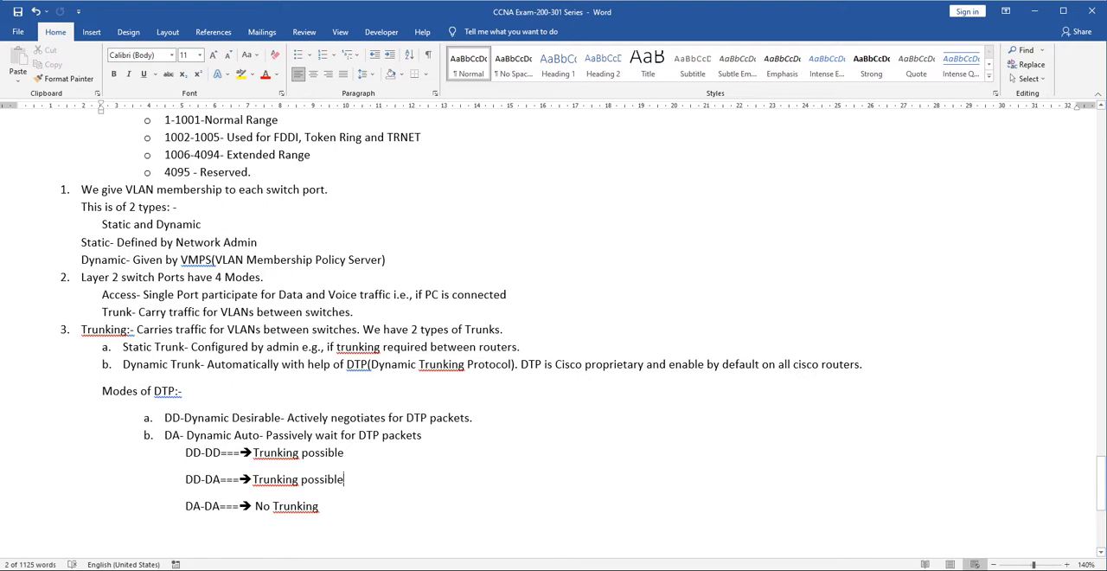
left_click_drag(345, 479, 245, 479)
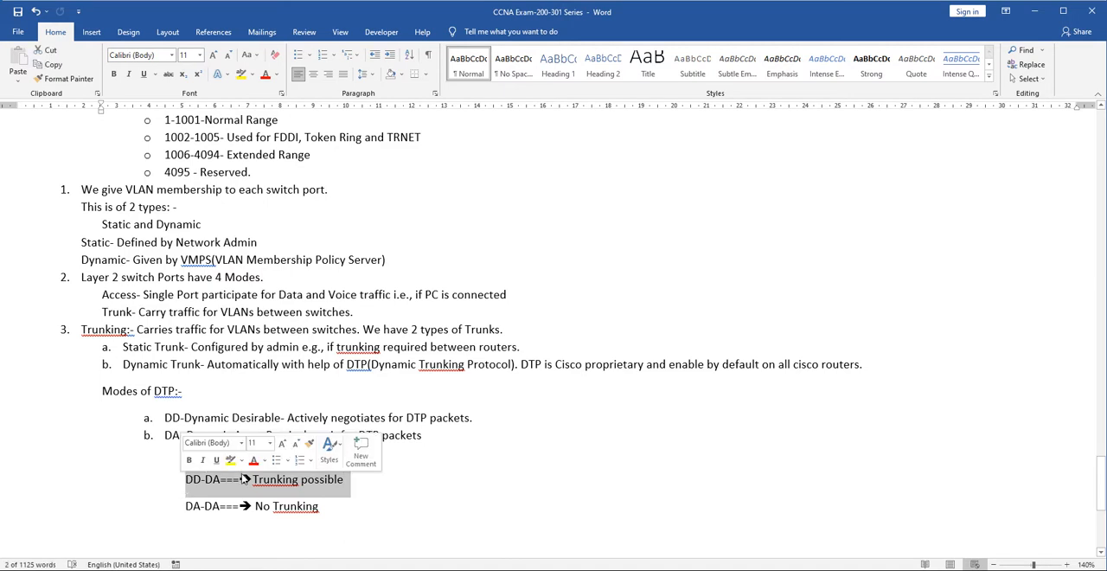
left_click(354, 481)
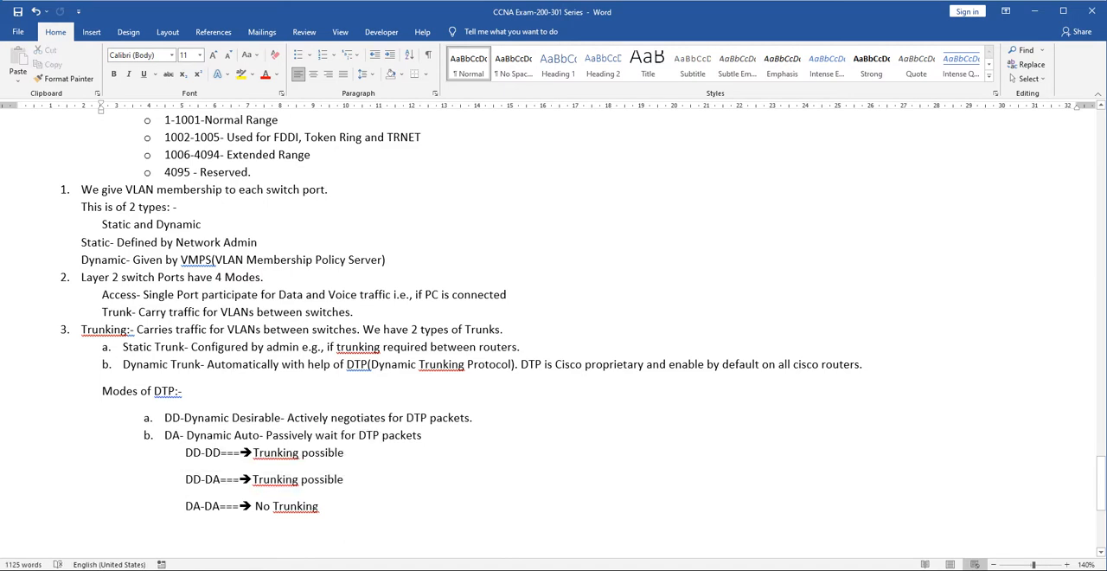
left_click_drag(320, 507, 187, 506)
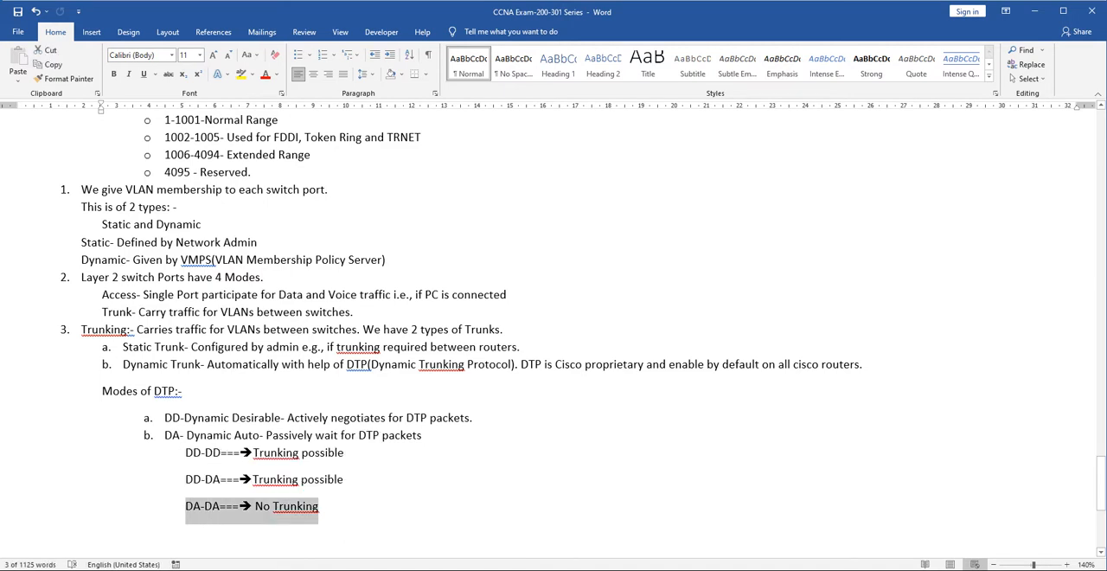
left_click(359, 506)
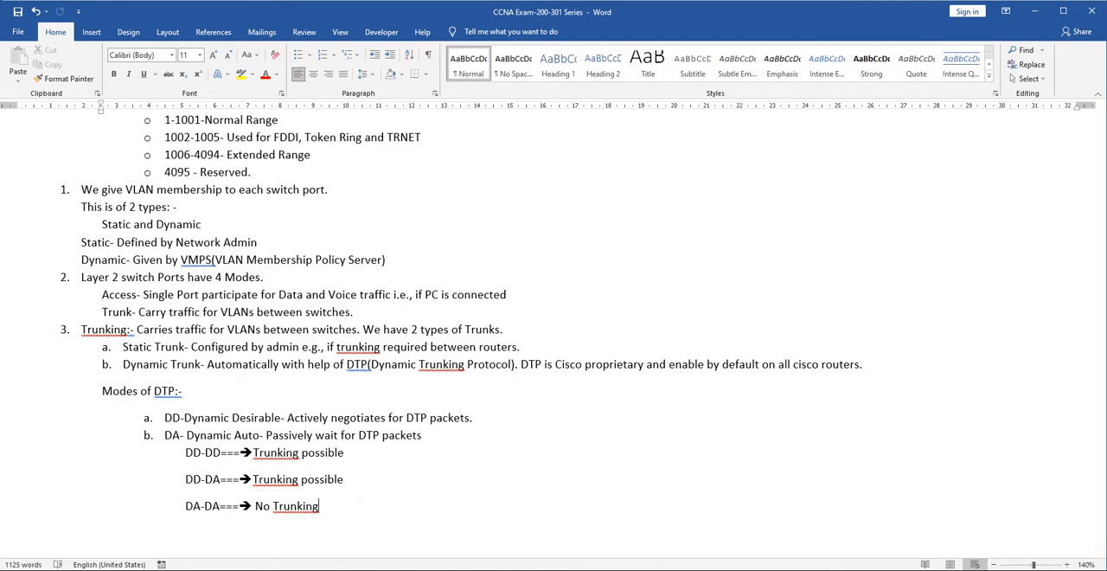
scroll(103, 466, "down", 3)
scroll(553, 302, "down", 2)
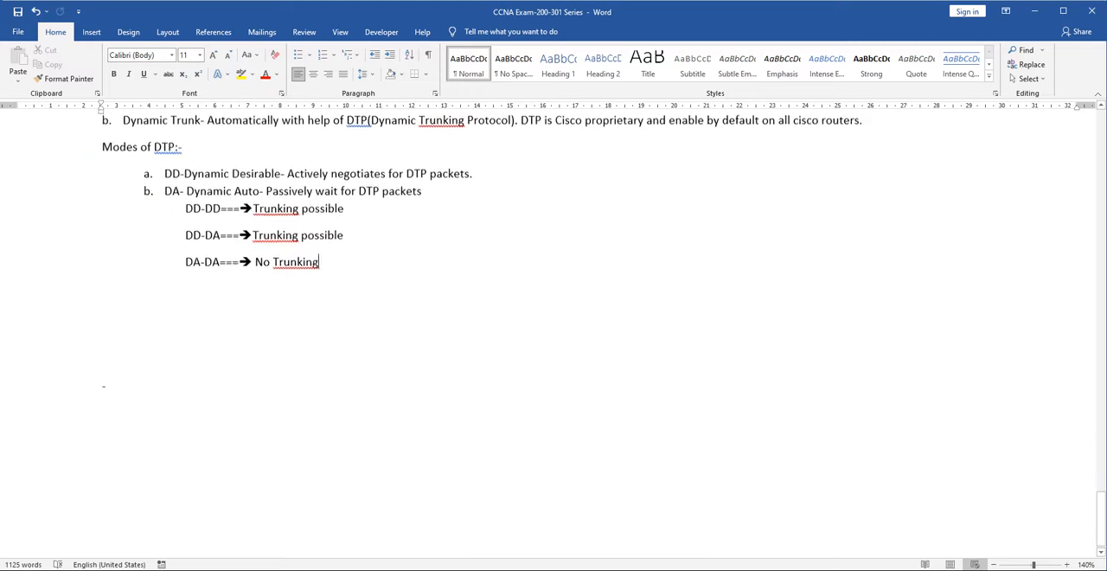
scroll(553, 302, "up", 3)
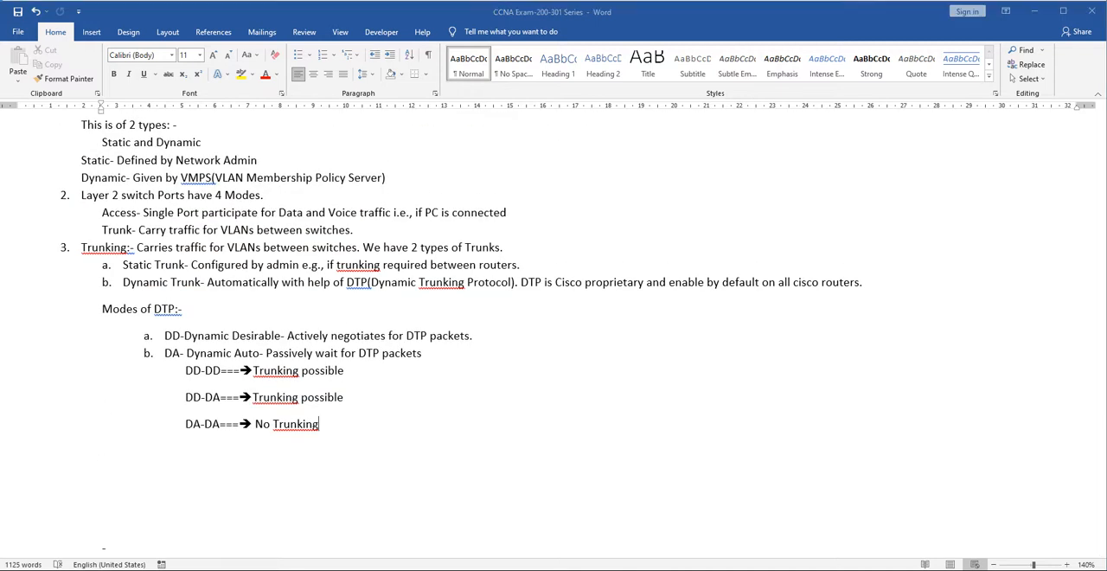
- Switch to Cisco Packet Tracer and inspect the device details of PC1, PC2, PC3 and PC4 in the topology
key("alt+Tab")
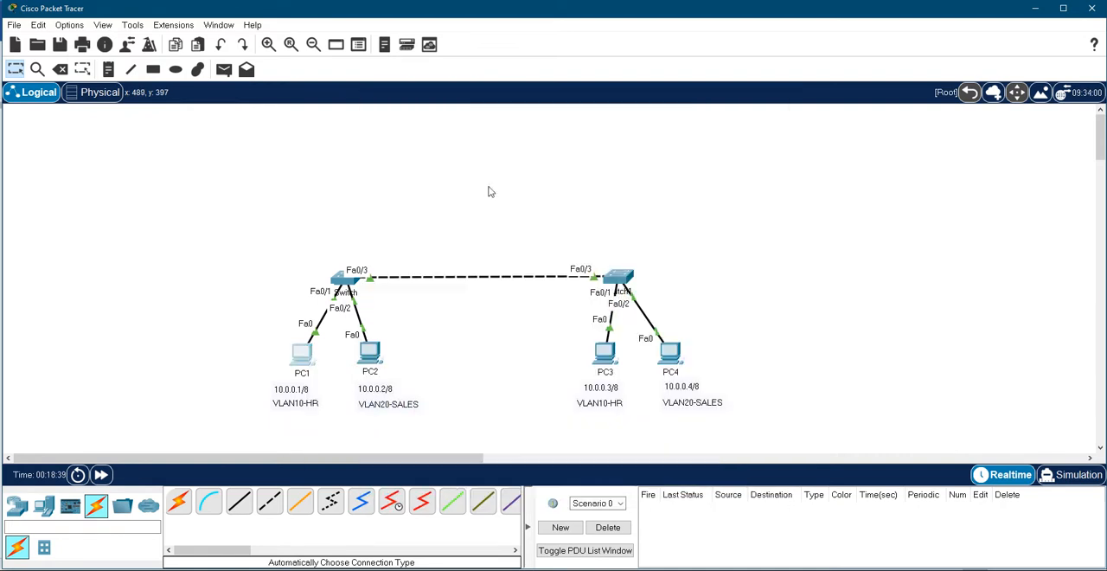
mouse_move(302, 364)
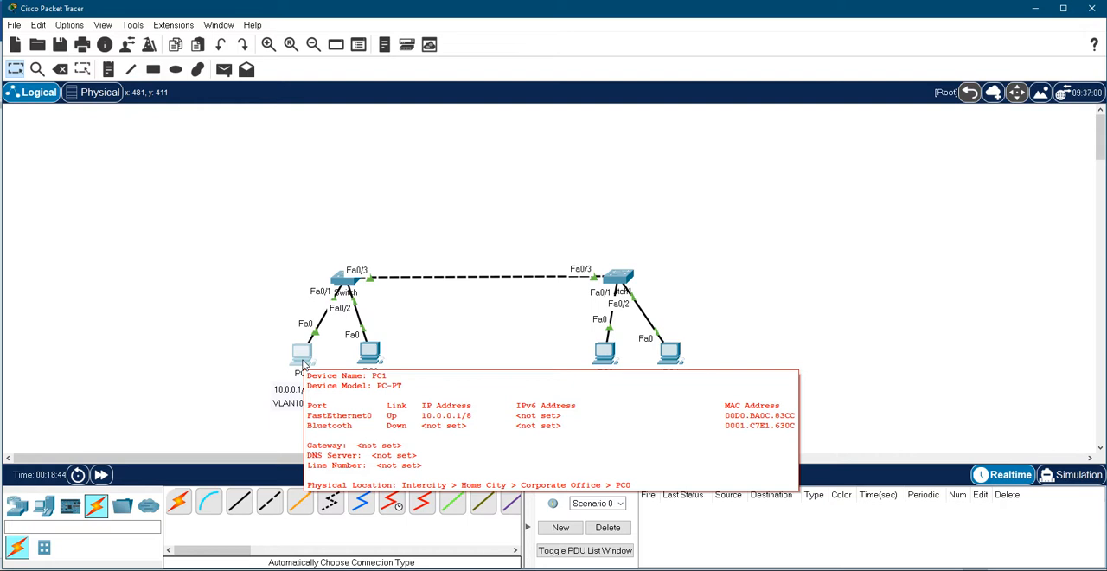
mouse_move(370, 363)
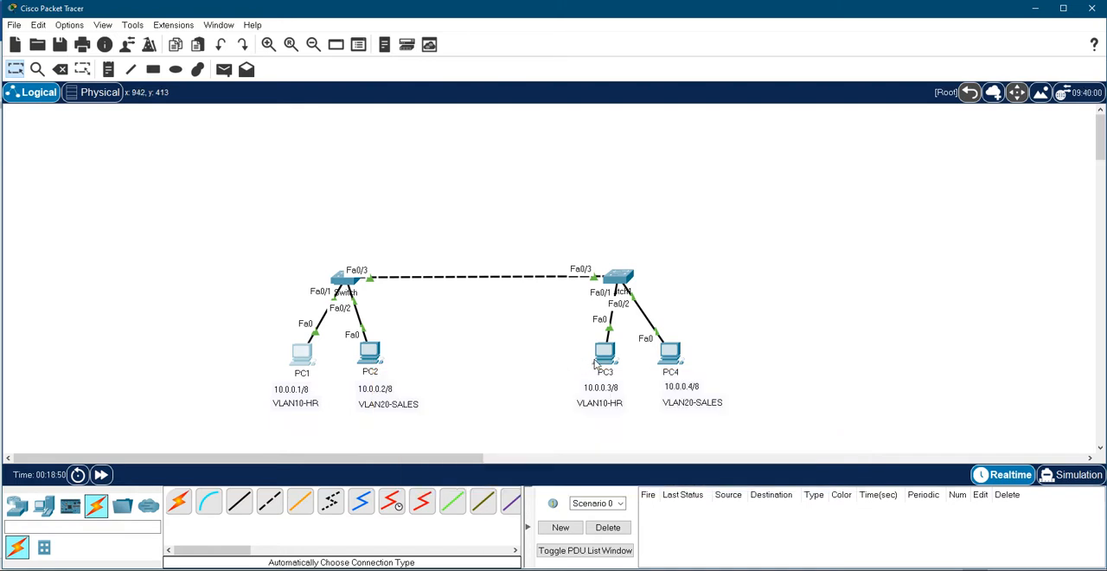
mouse_move(610, 358)
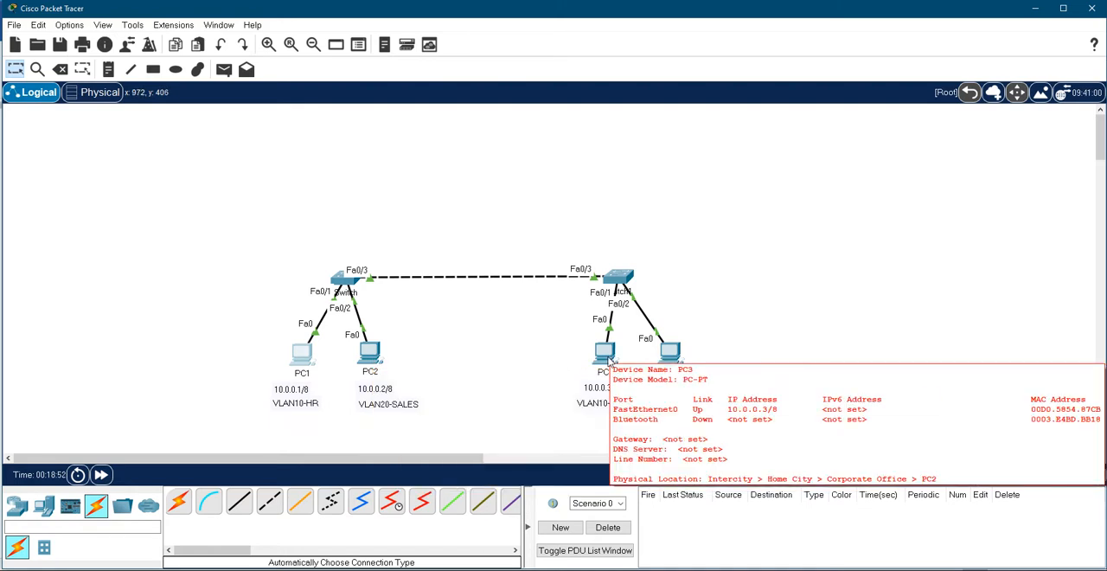
mouse_move(676, 355)
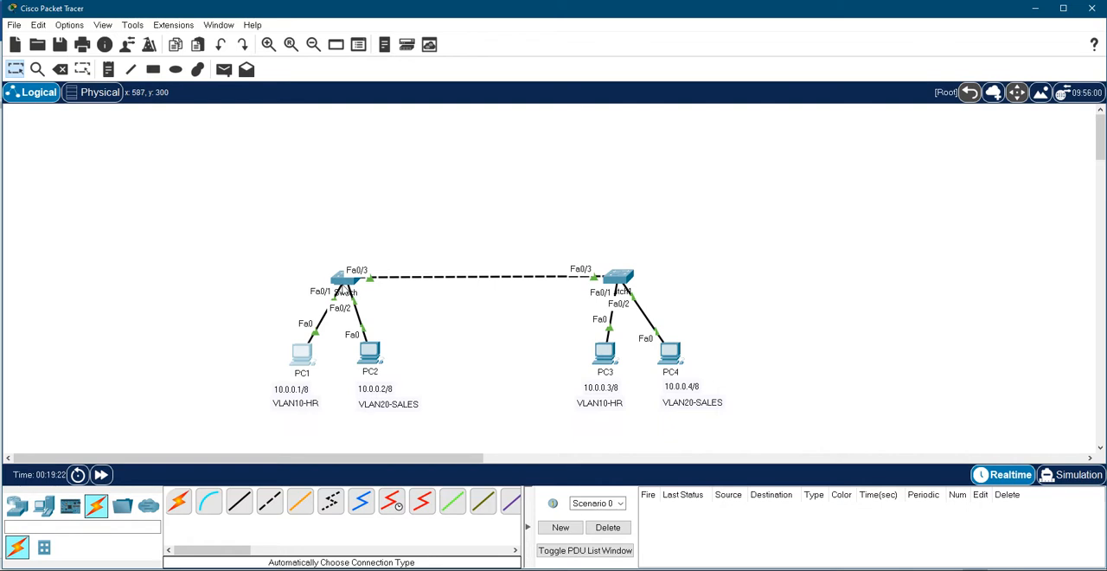
- Open the command line of the switch connected to PC1 and PC2 and enter privileged mode with en
double_click(338, 281)
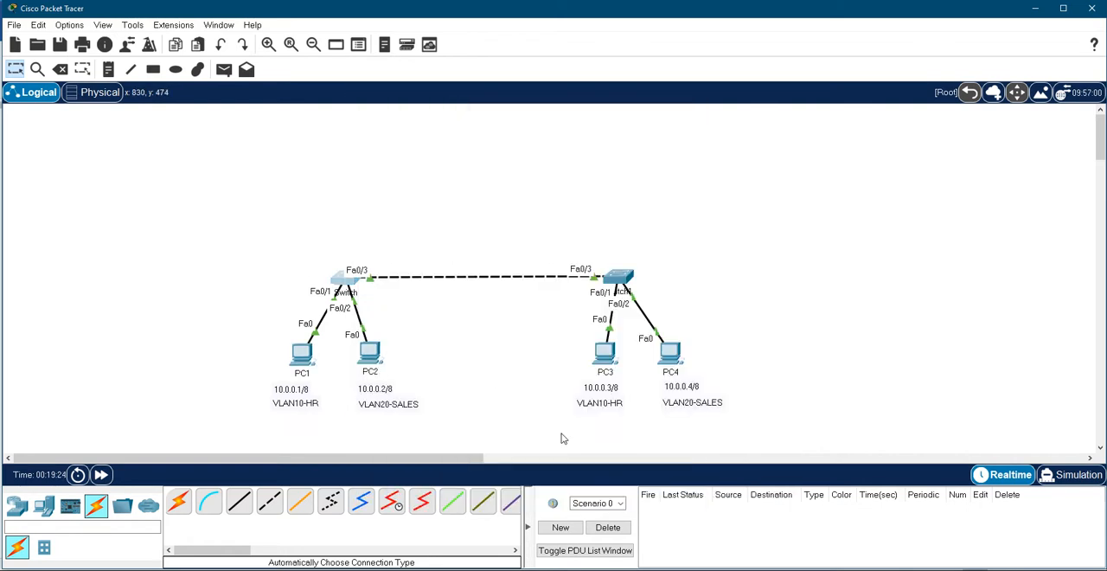
key("Return")
key("Return")
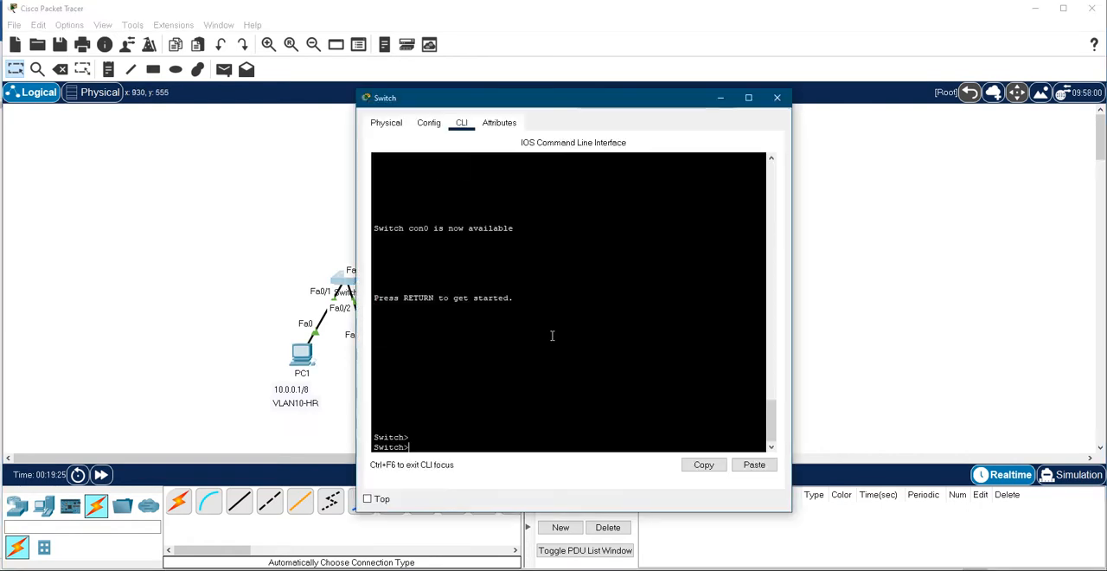
type("en")
key("Return")
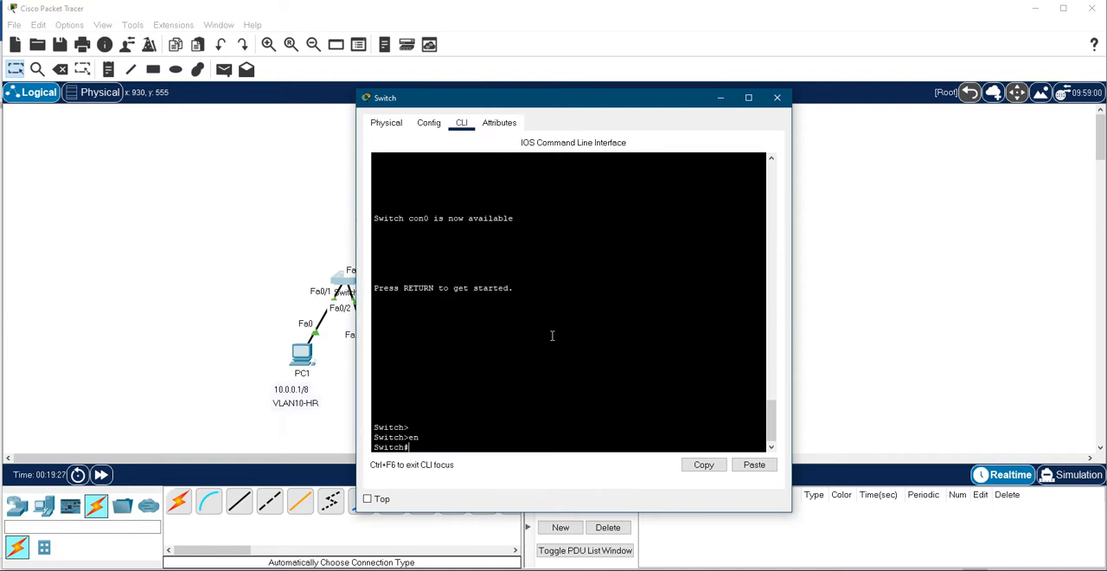
- List the contents of the switch's flash memory with sh flash
type("sh flash")
key("Return")
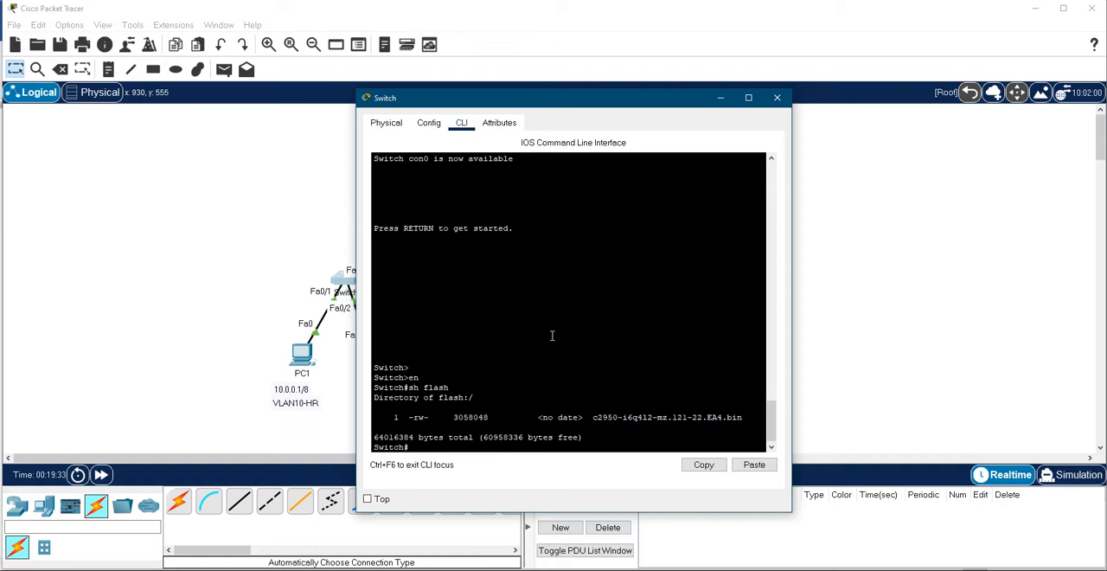
- Display the switch's full VLAN table with sh vlan and examine the default VLAN's ports and VLANs 1002 to 1005
type("sh vlan")
key("Return")
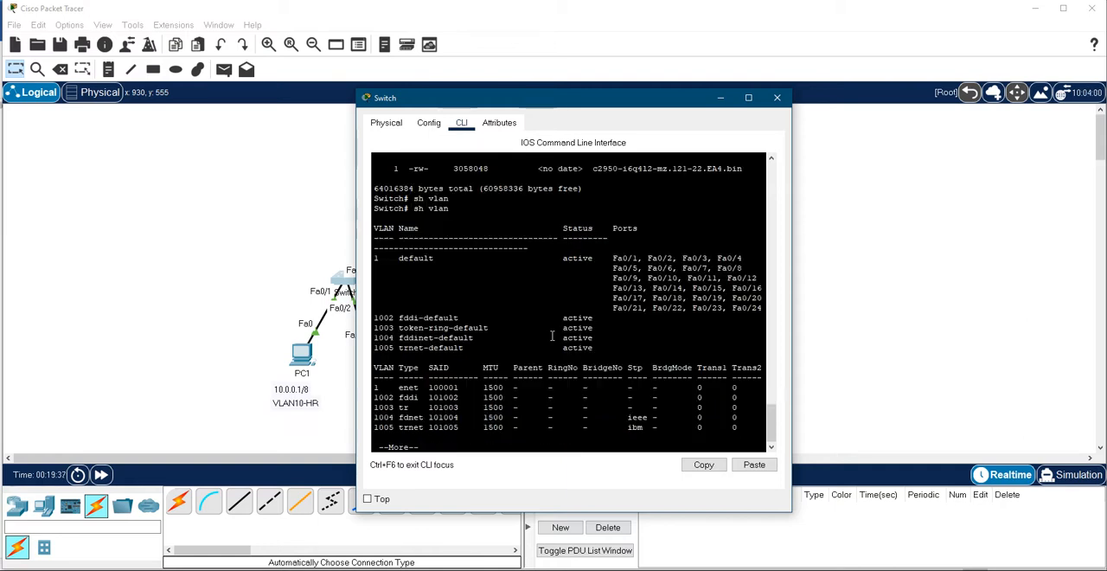
key("space")
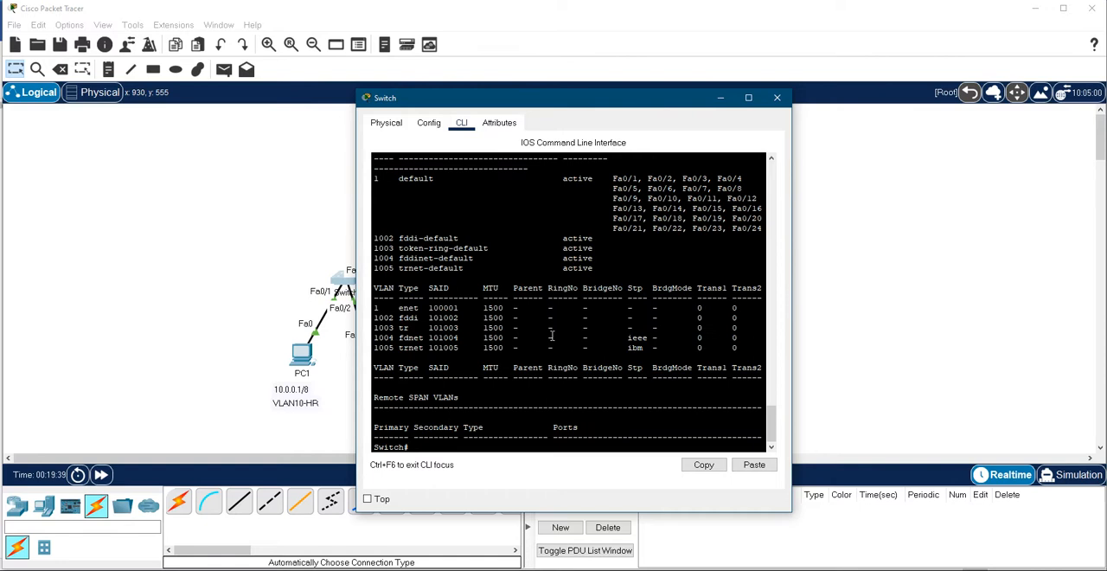
scroll(552, 335, "up", 4)
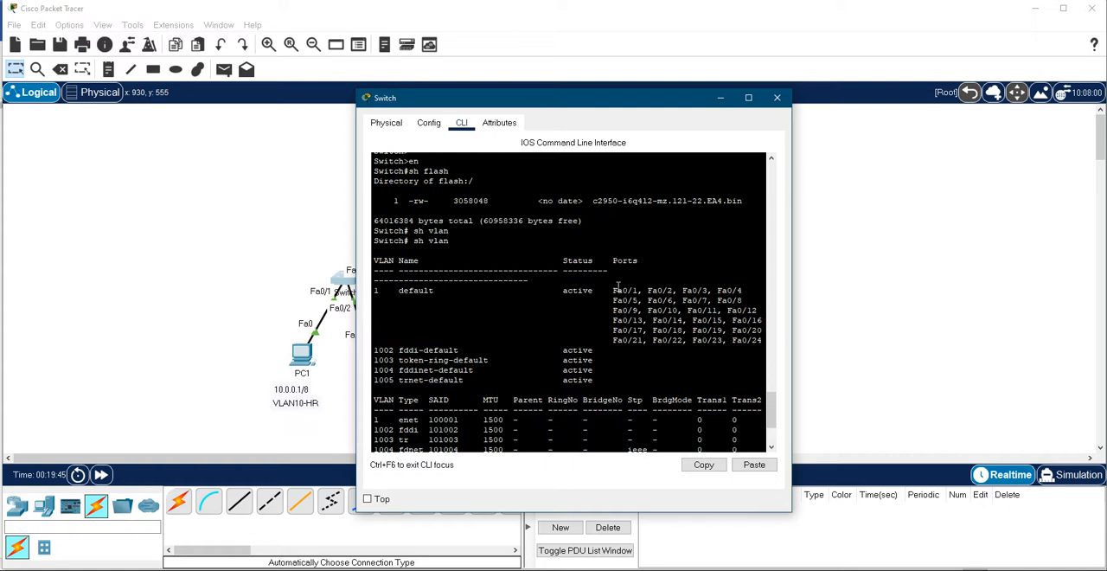
left_click_drag(611, 289, 763, 340)
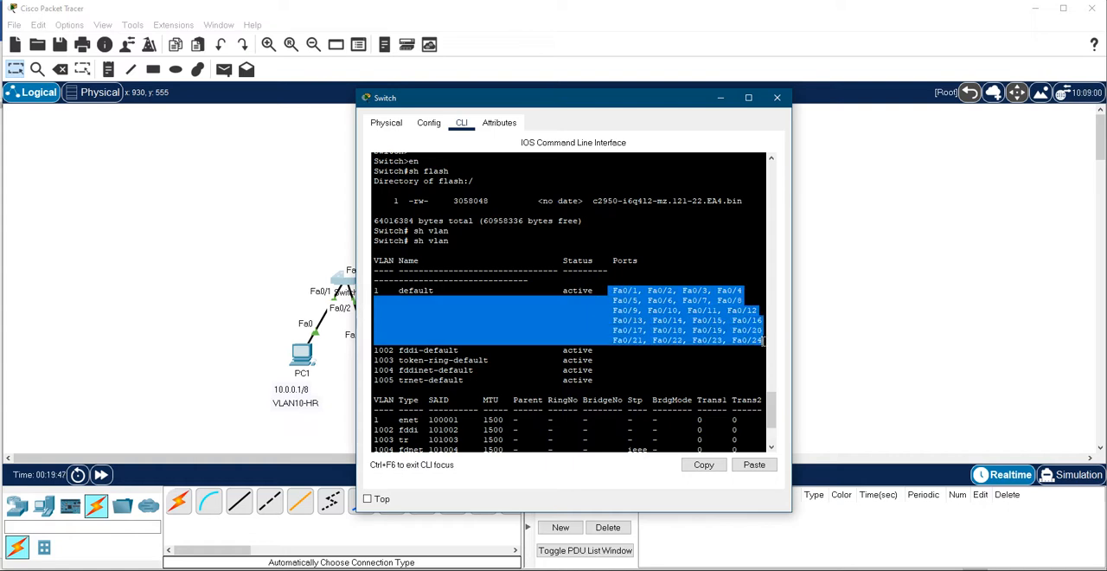
left_click_drag(605, 380, 376, 349)
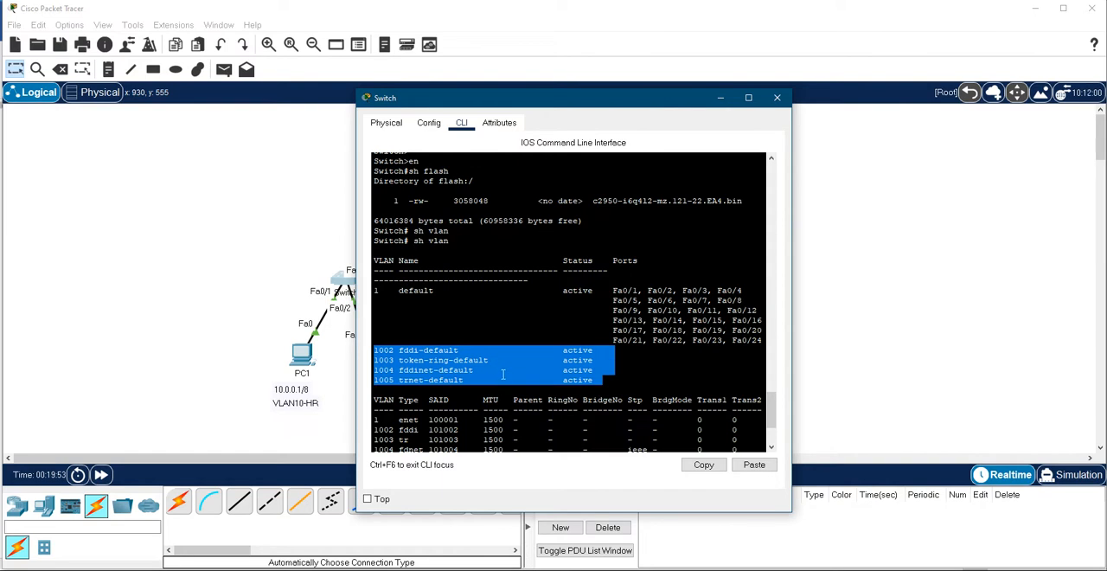
scroll(501, 375, "down", 3)
scroll(530, 304, "down", 2)
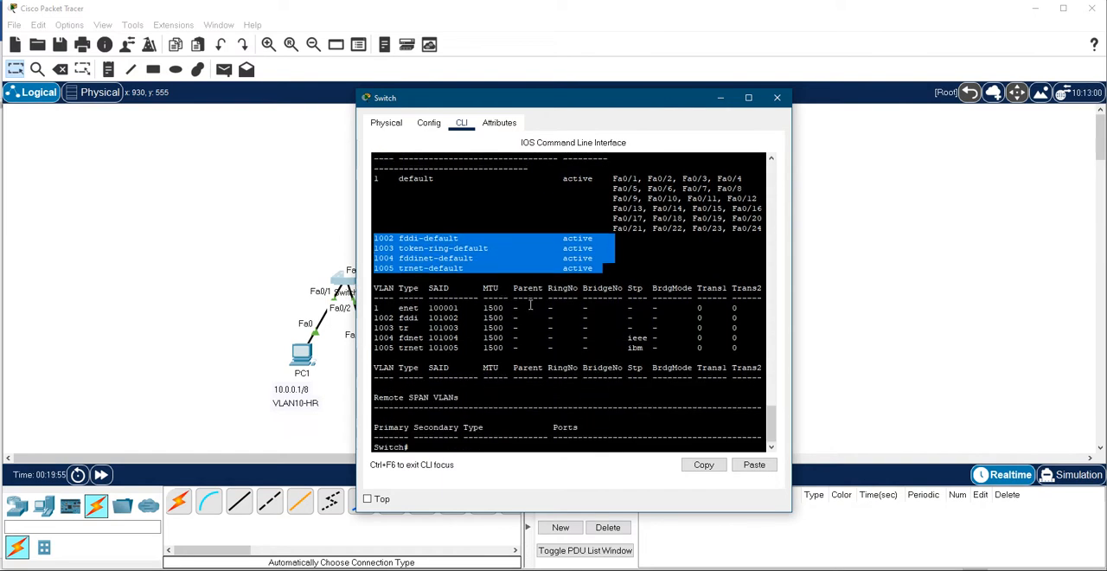
left_click(505, 353)
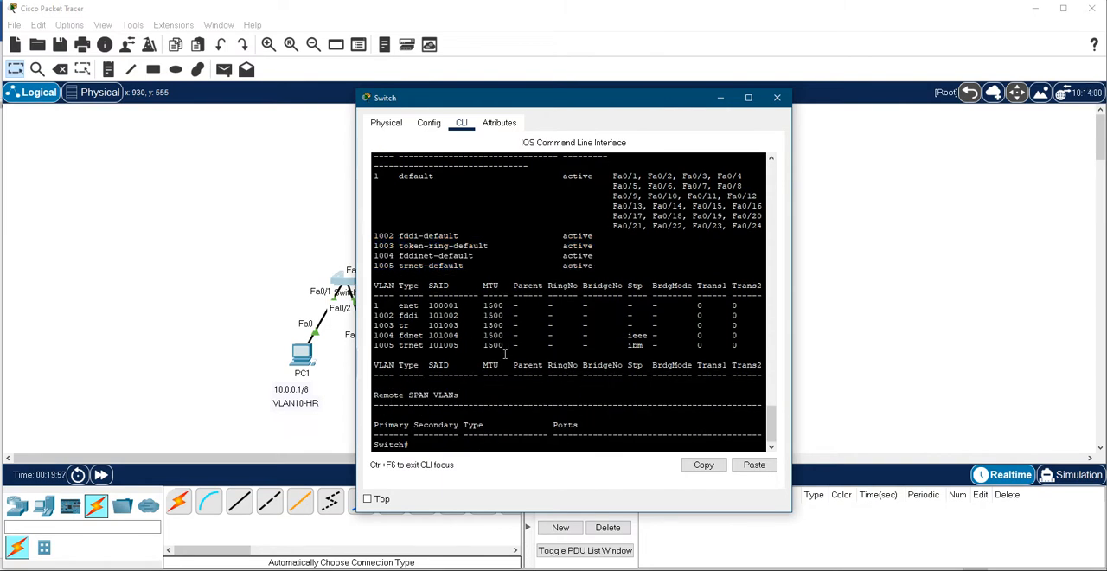
- Run sh interfaces switchport and examine the ports' administrative mode and access VLAN, paging on to Fa0/3
type("sh int")
key("Tab")
type("swi")
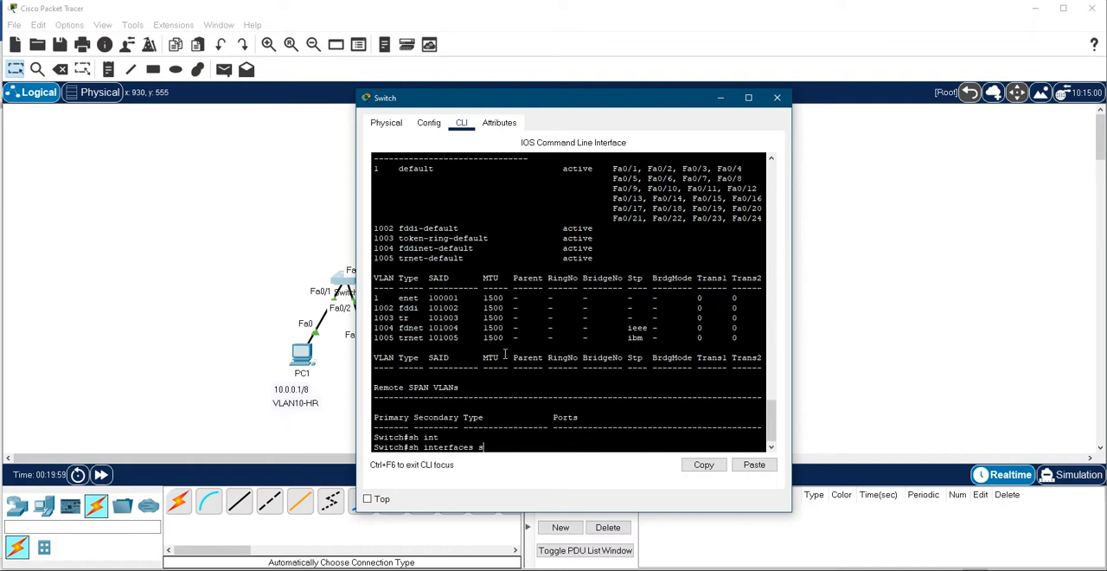
key("Tab")
key("Return")
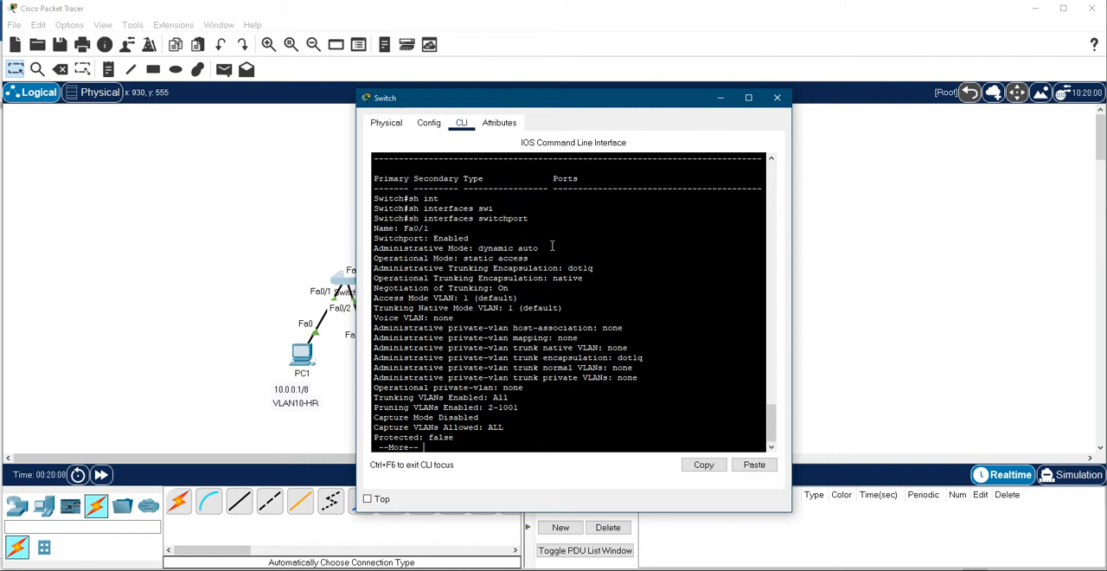
left_click_drag(541, 248, 375, 248)
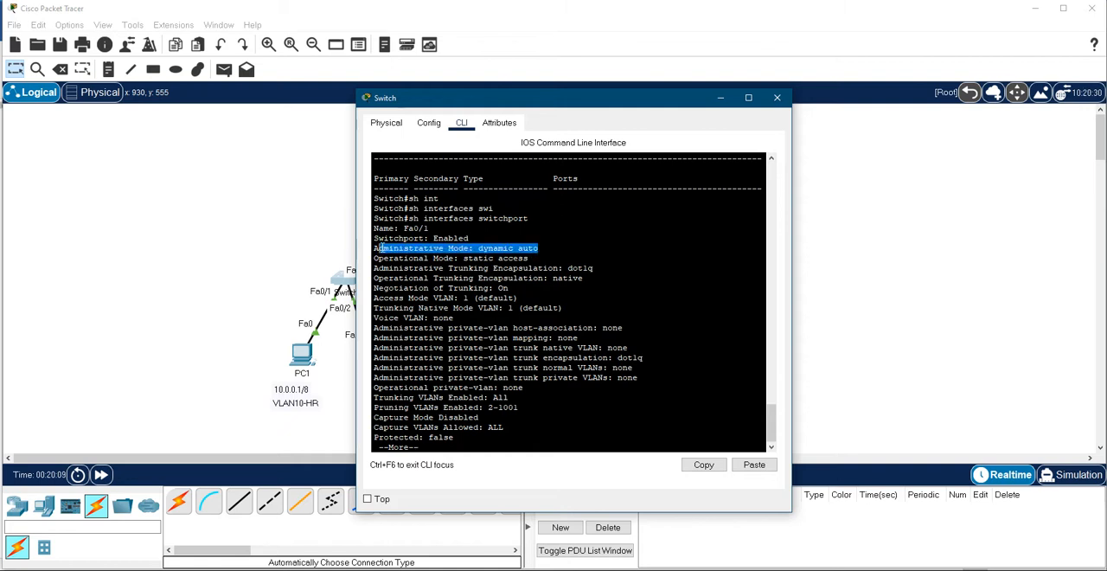
left_click(473, 234)
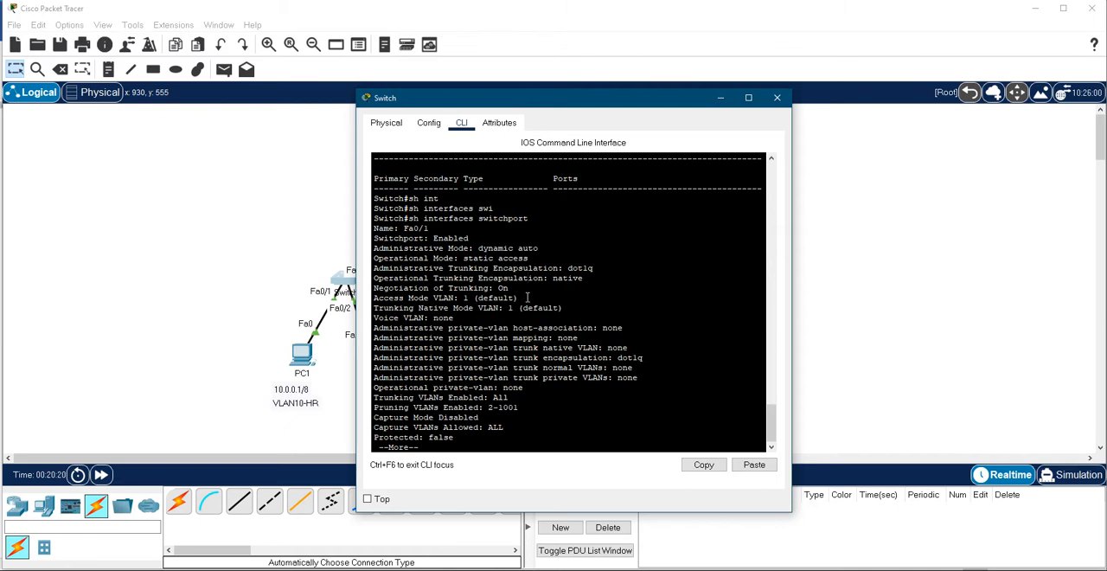
left_click_drag(526, 298, 374, 298)
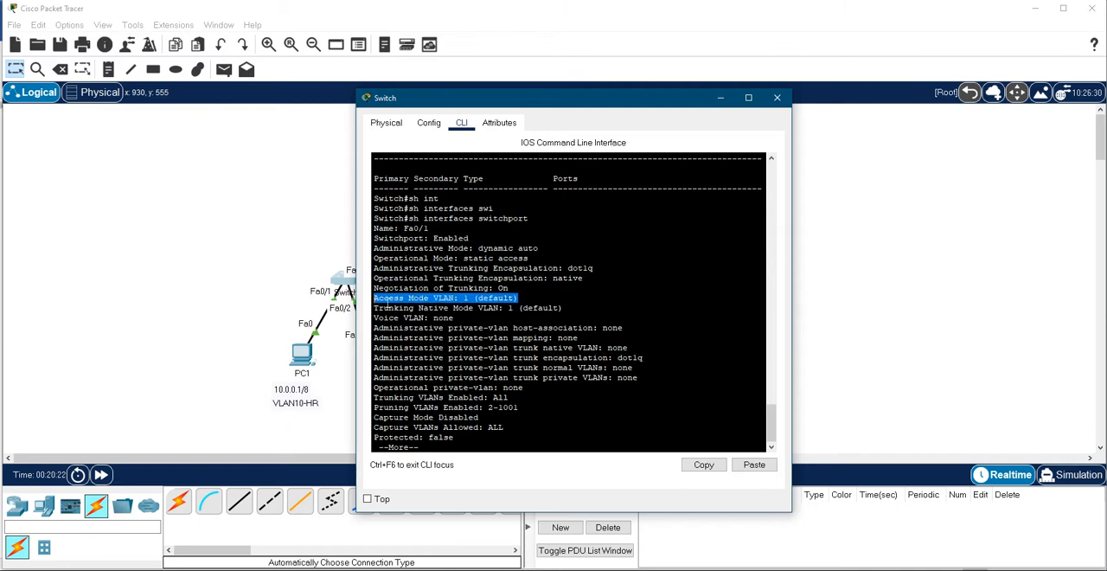
left_click(546, 287)
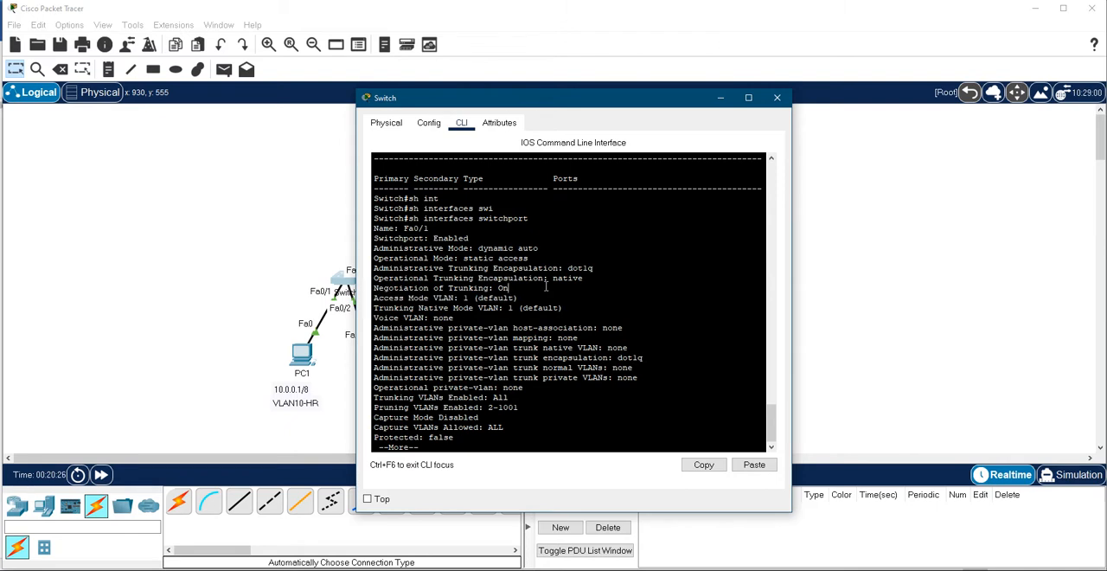
key("space")
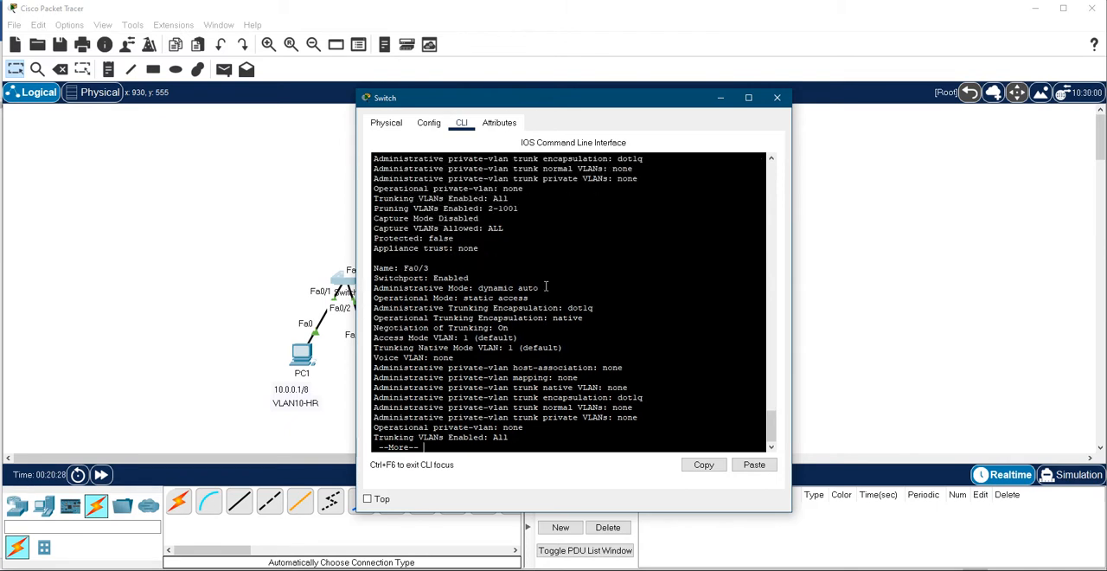
key("space")
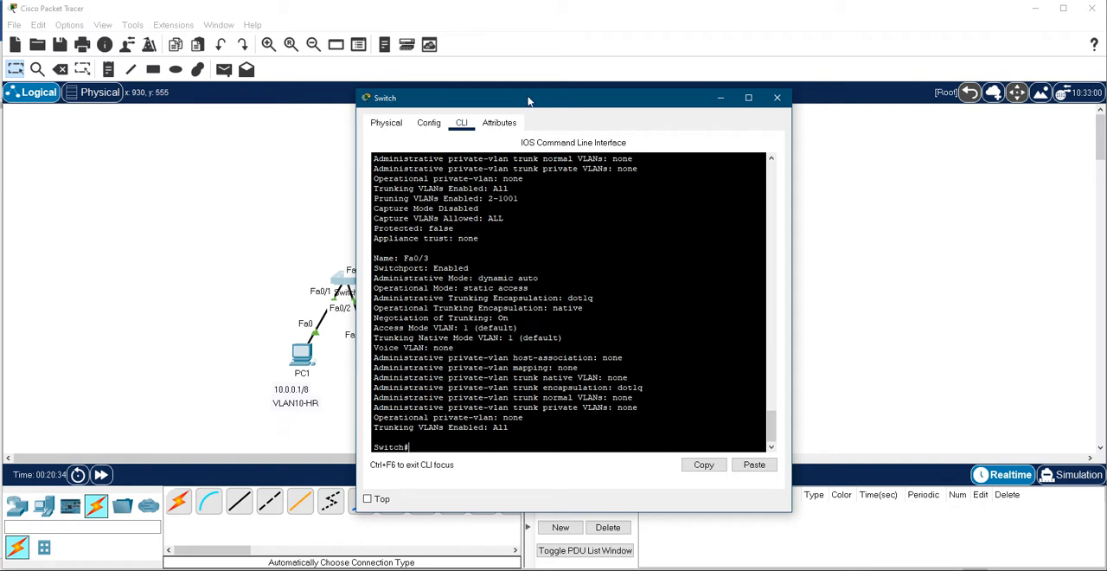
- Display the switch's VLAN summary with sh vlan brief
left_click_drag(528, 101, 632, 91)
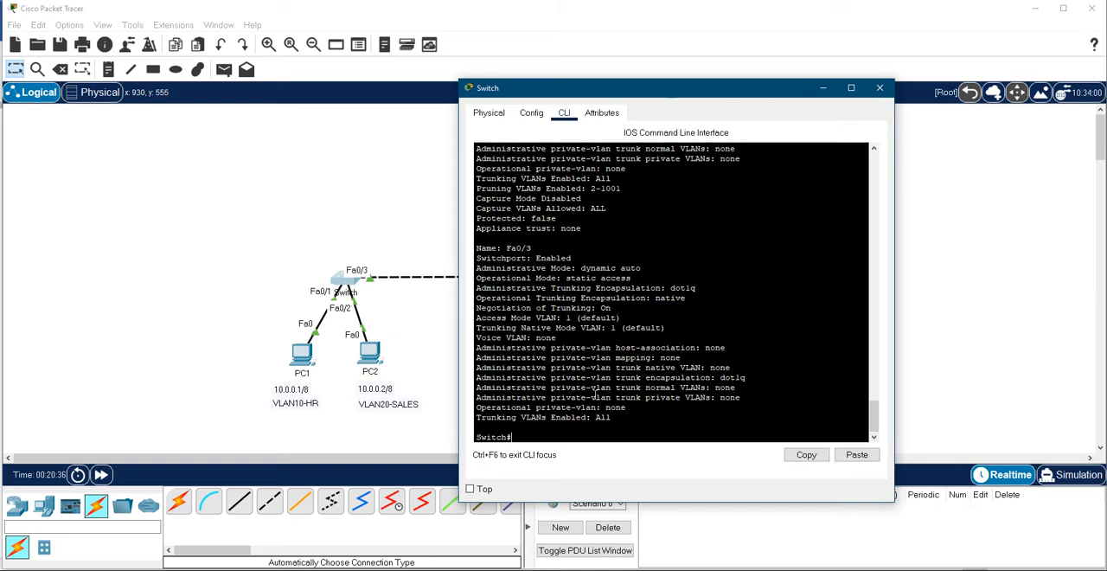
type("sh vlan br")
key("Tab")
key("Return")
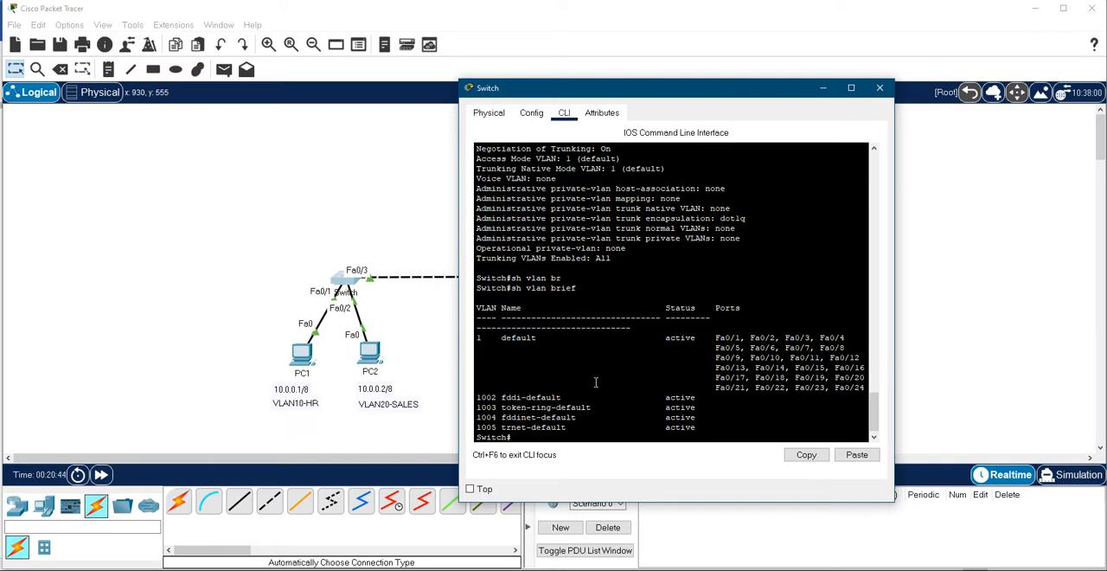
- Enter global configuration mode, create VLAN 10, name it HR, and exit VLAN configuration
type("conf t")
key("Return")
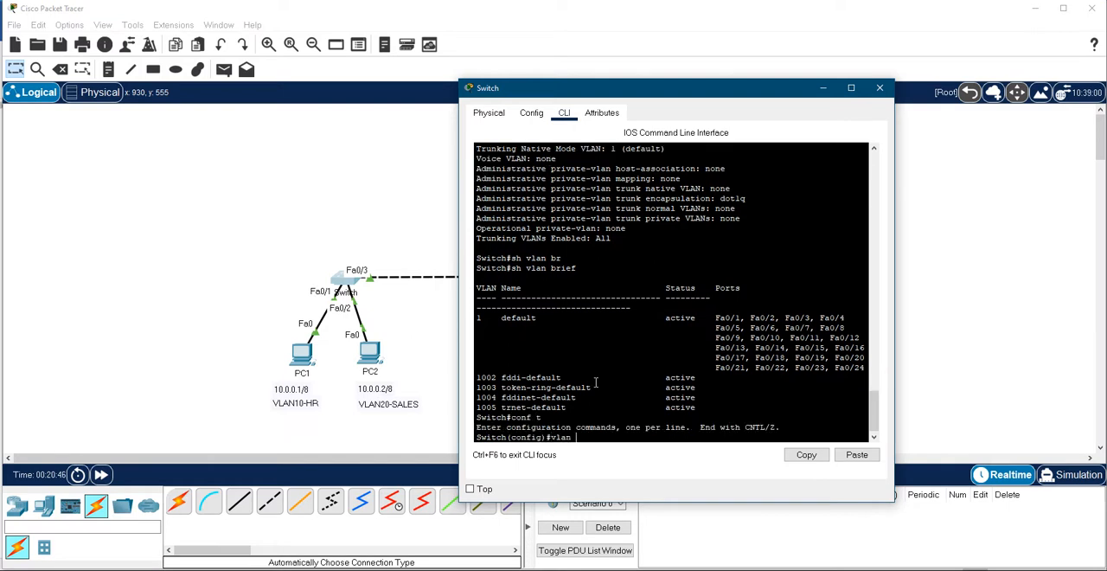
type("vlan 10")
key("Return")
type("na")
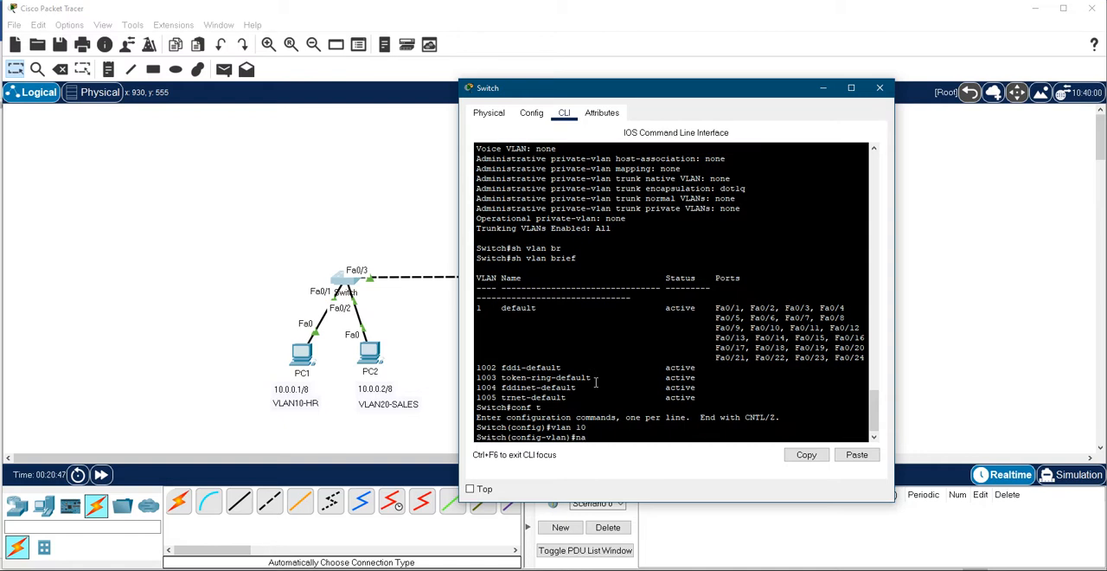
type("me HR")
key("Return")
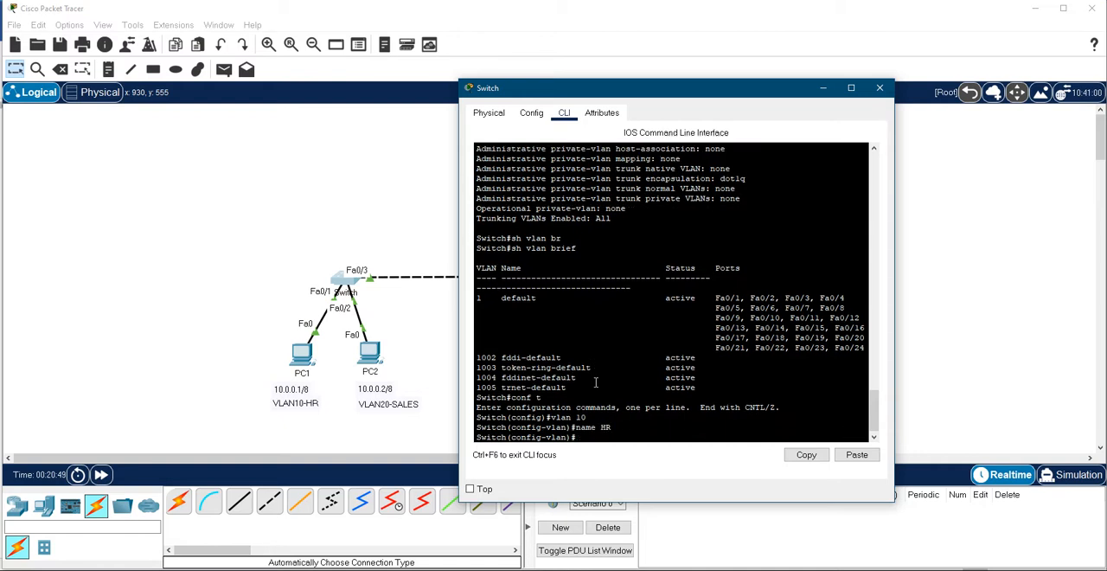
type("exit")
key("Return")
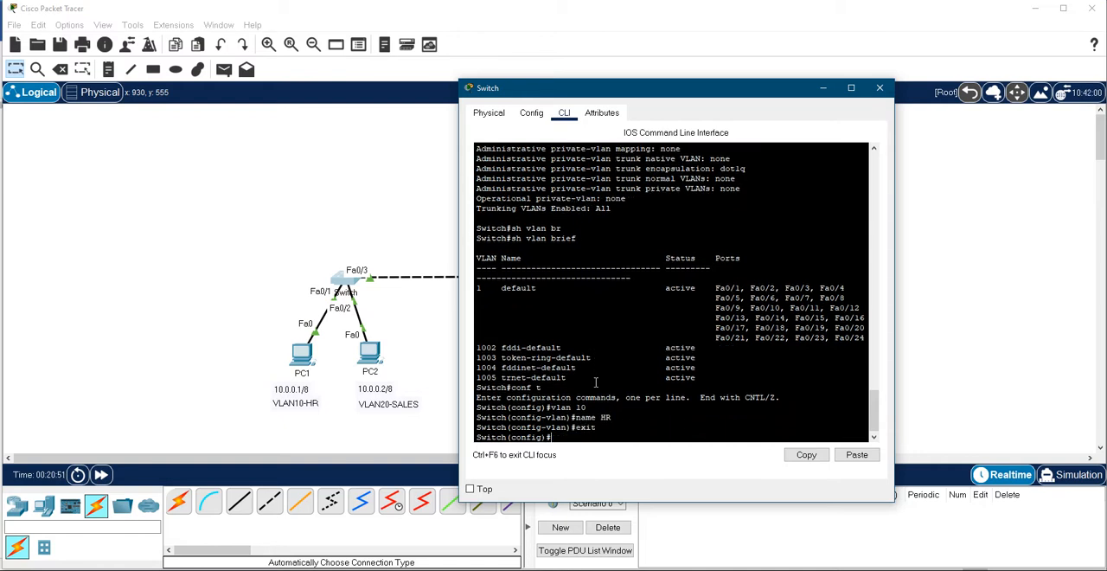
- Create VLAN 20, name it SALES, and exit VLAN configuration
type("vlan 20")
key("Return")
type("name SALES")
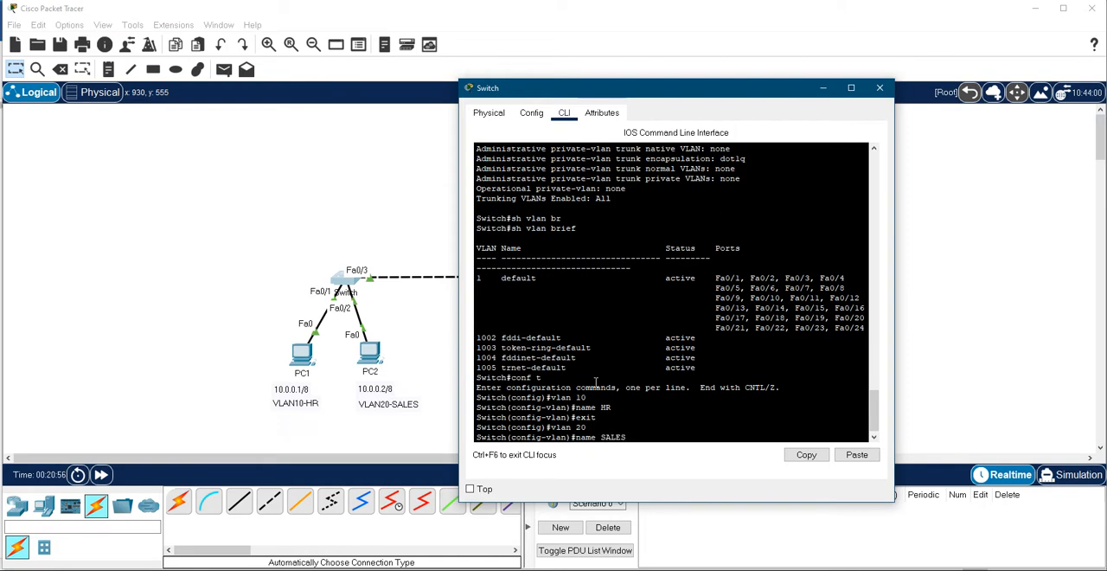
key("Return")
type("exit")
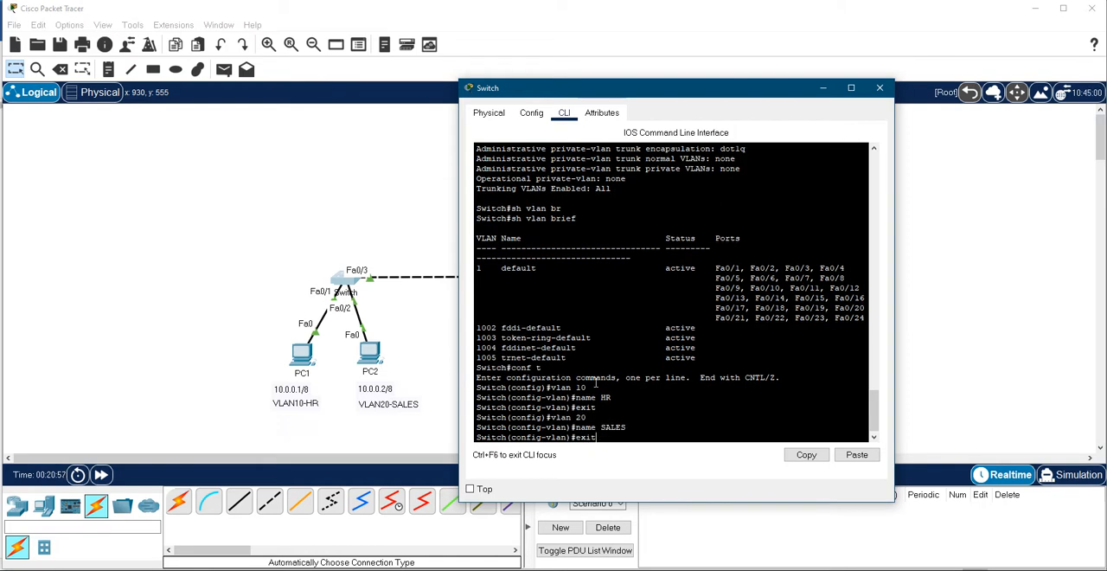
key("Return")
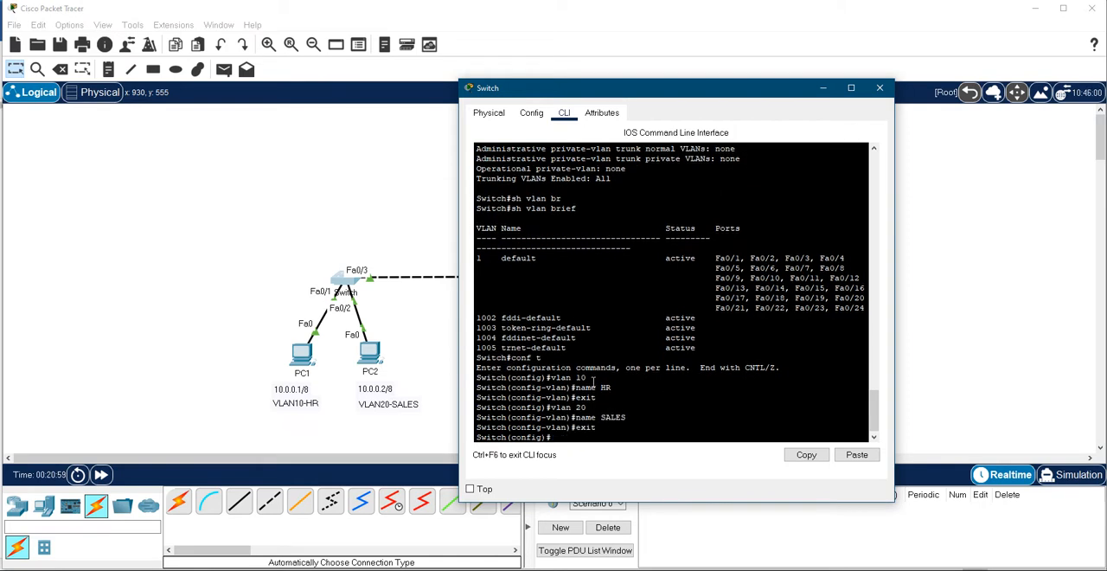
- Leave configuration mode and save the switch's configuration with wr
type("end")
key("Return")
type("wr")
key("Return")
- Run sh vlan brief and examine the entries for VLAN 10 HR and VLAN 20 SALES
type("sh vla")
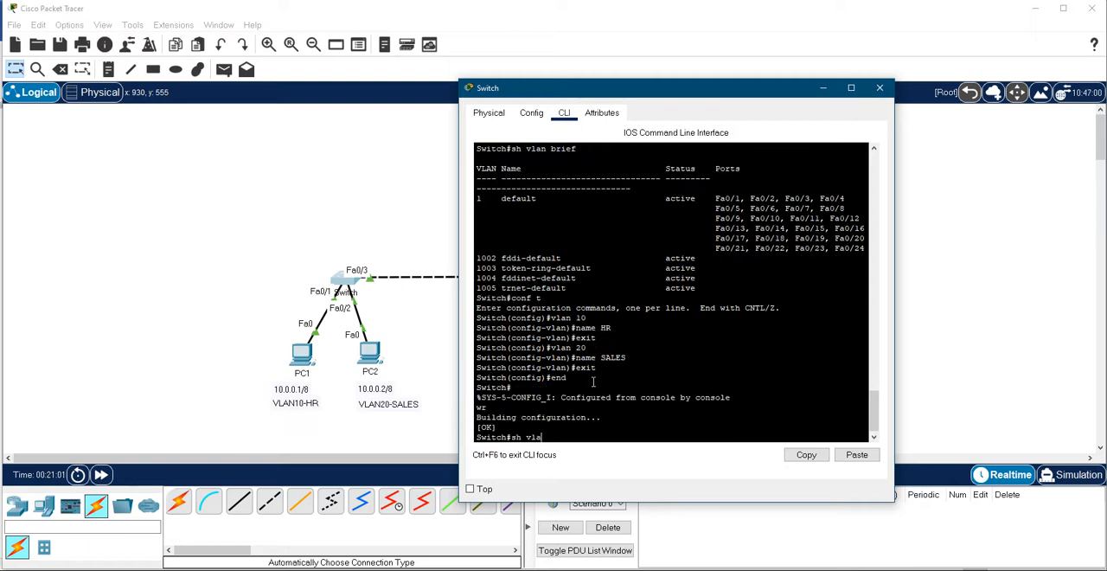
type("n br")
key("Tab")
key("Return")
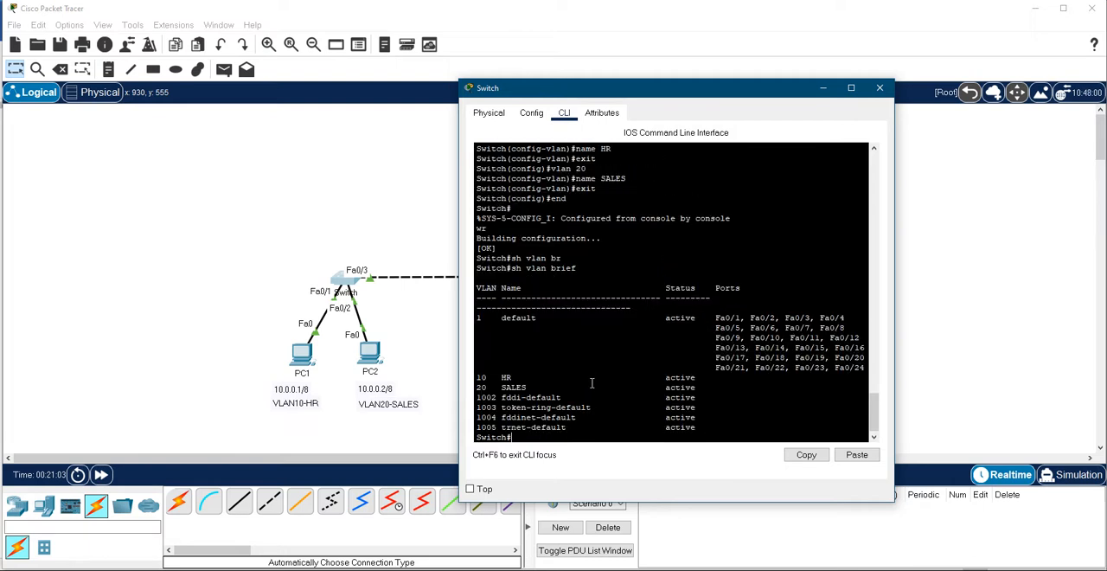
left_click_drag(696, 387, 476, 378)
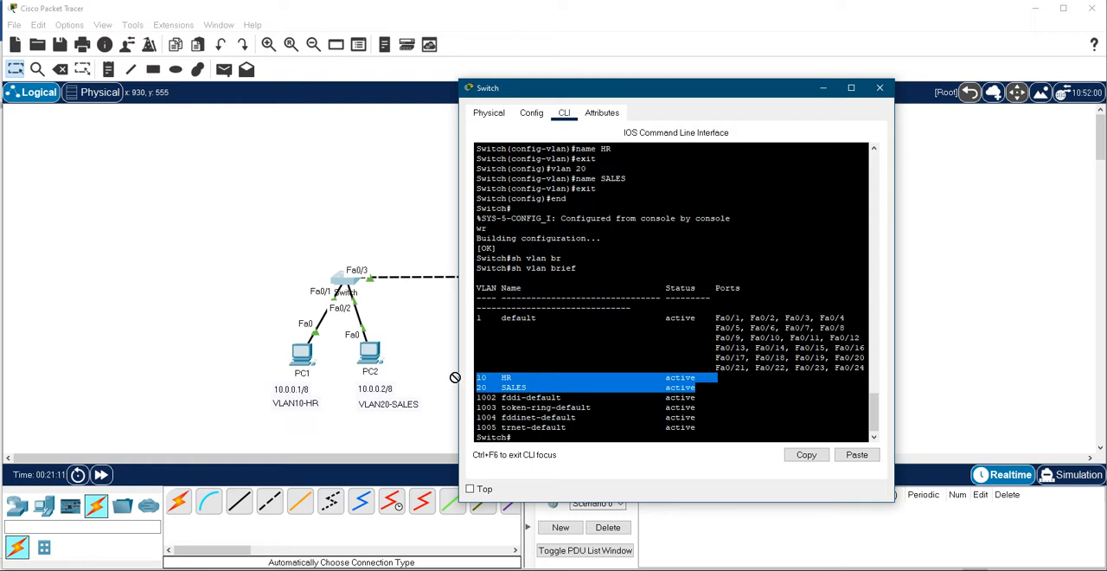
left_click(610, 395)
- List the switch's flash memory with sh flash and examine the vlan.dat entry
type("sh ")
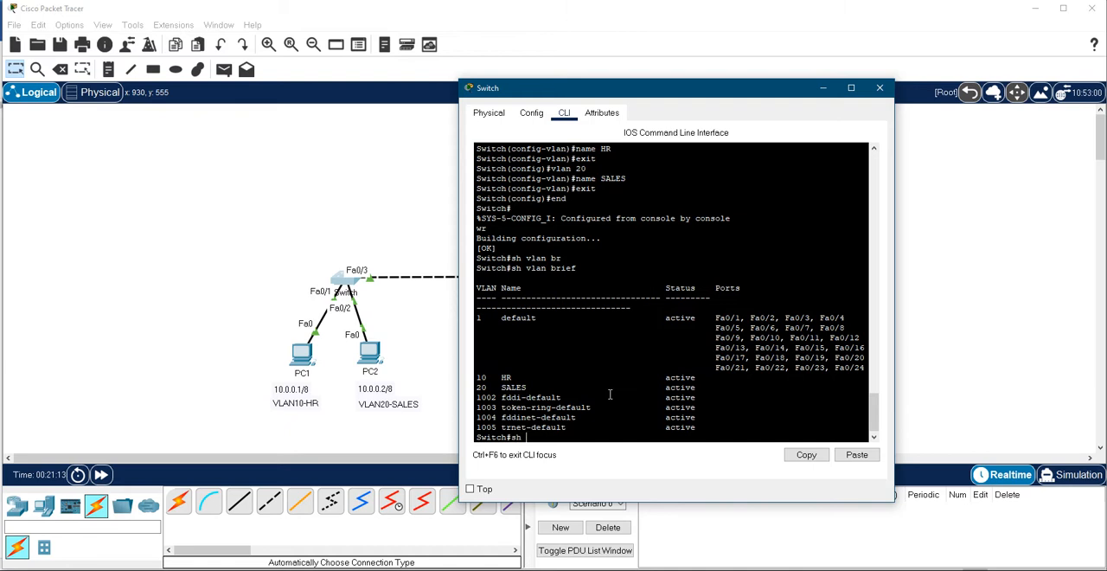
type("fla")
key("Tab")
key("Return")
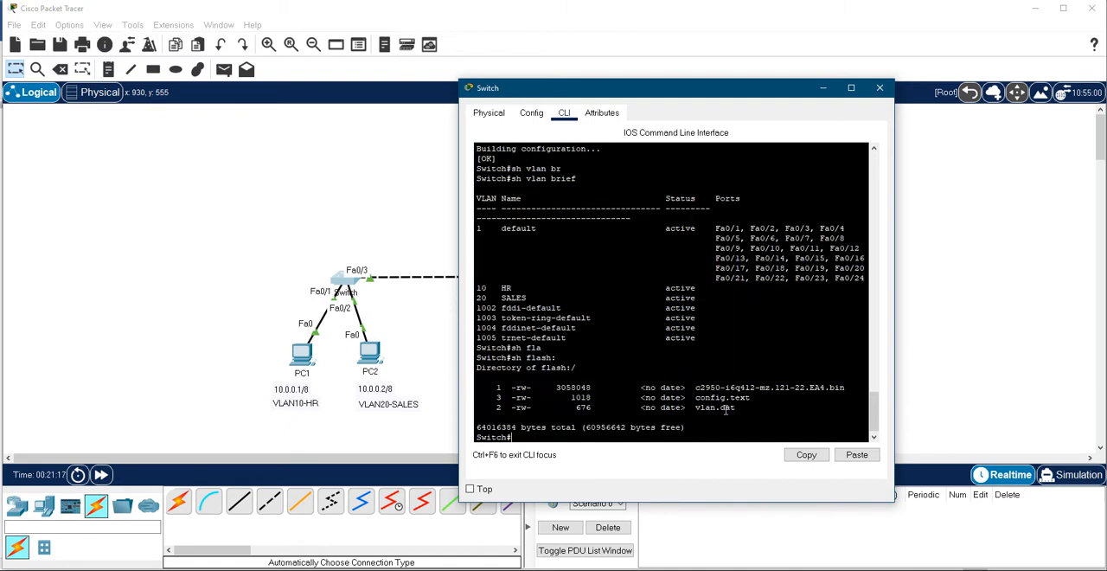
left_click_drag(737, 410, 489, 410)
left_click_drag(736, 407, 513, 412)
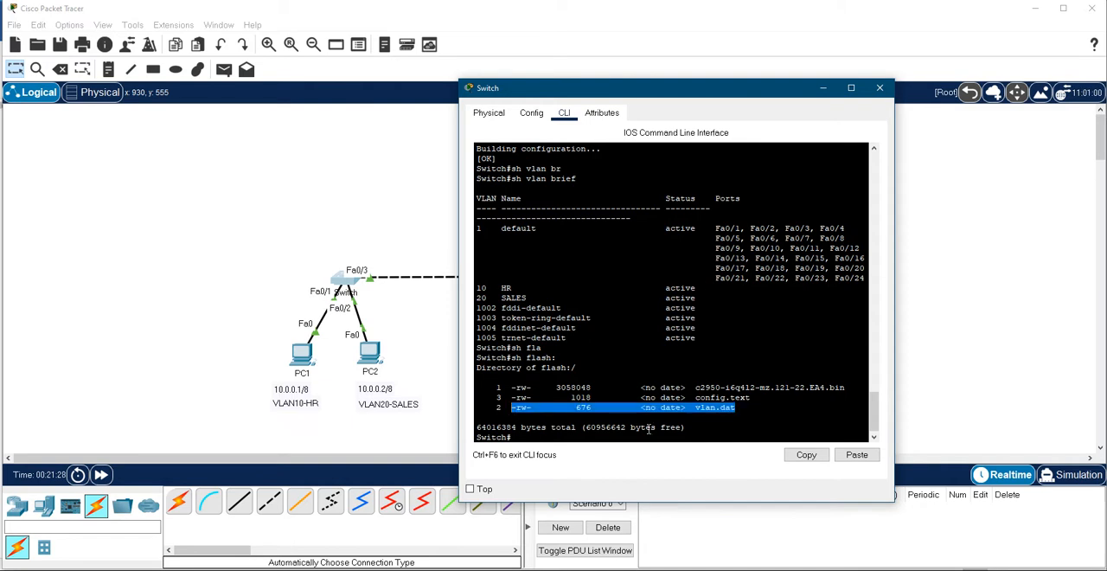
- Set the switch's hostname to Switch1, try the same for its display name, and return to its command line
left_click_drag(726, 89, 418, 66)
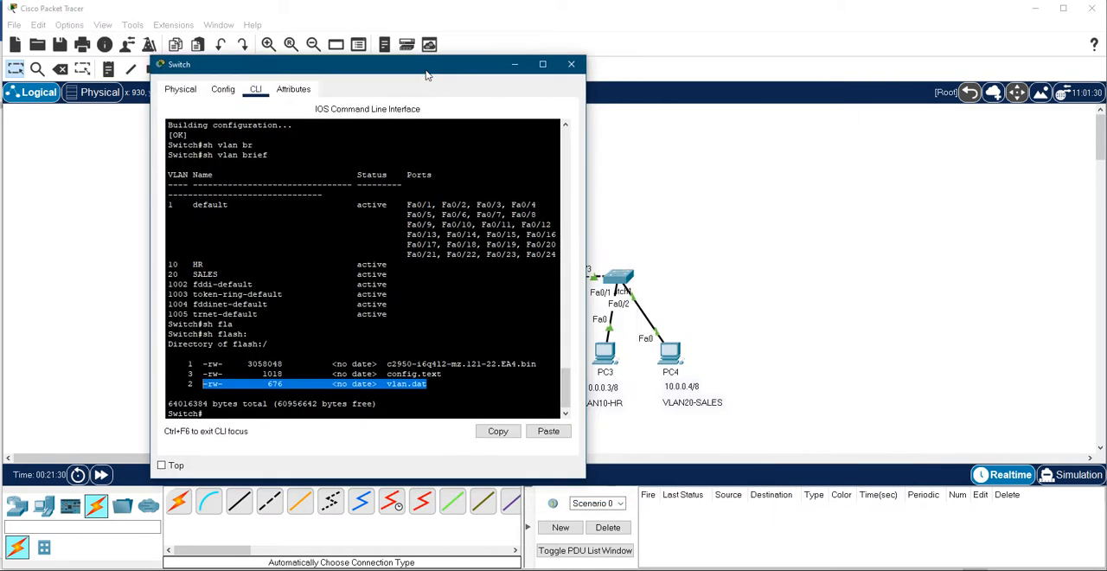
left_click_drag(350, 71, 711, 94)
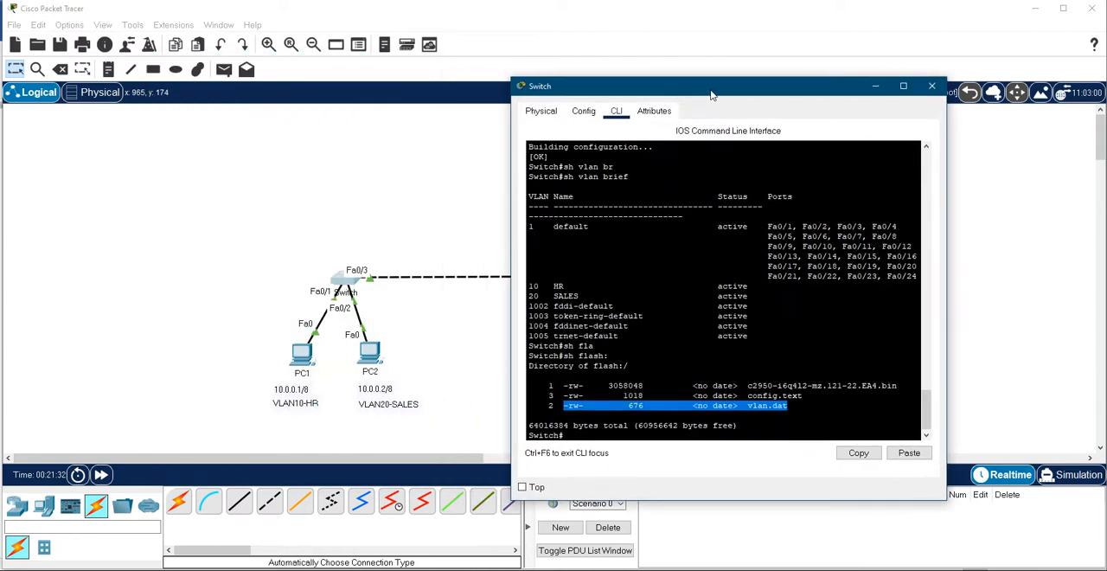
left_click(583, 111)
left_click(745, 170)
type("1")
left_click(742, 186)
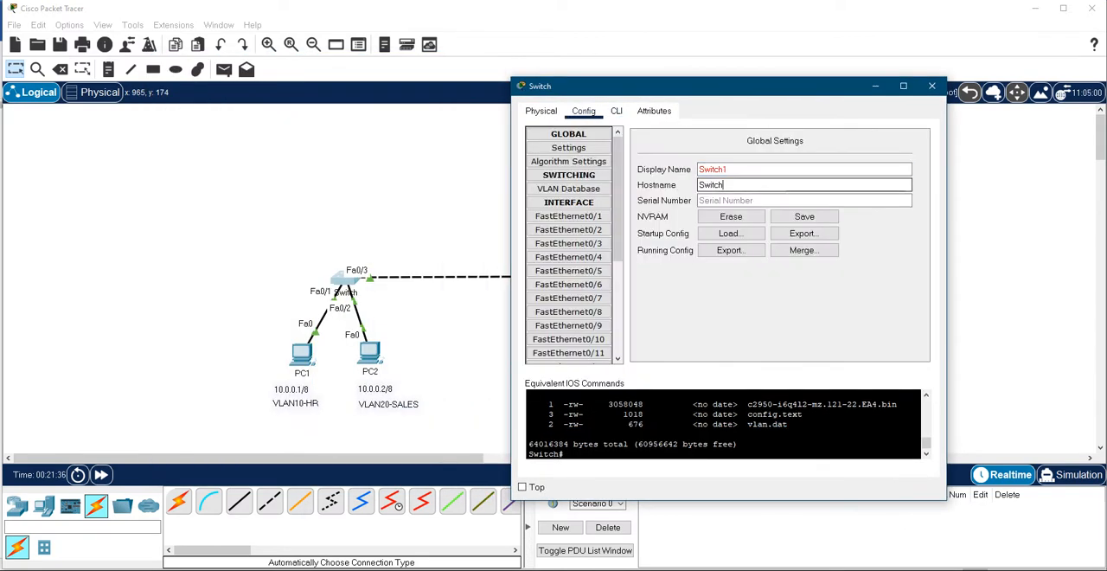
type("1")
left_click(616, 110)
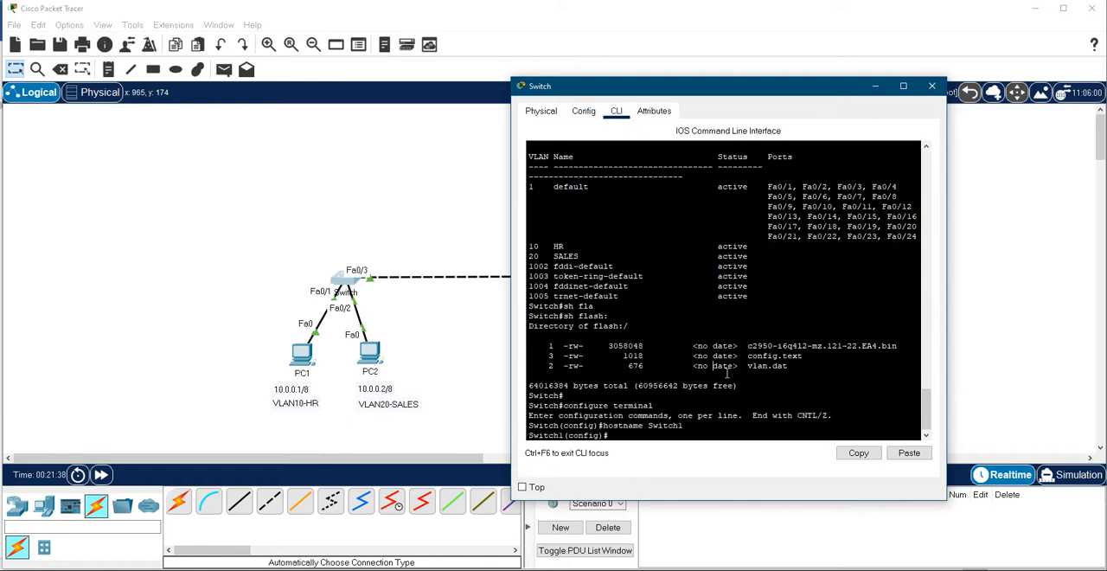
- Save the configuration of the switch connected to PC1 and PC2 with do wr, and leave configuration mode
left_click_drag(765, 90, 488, 86)
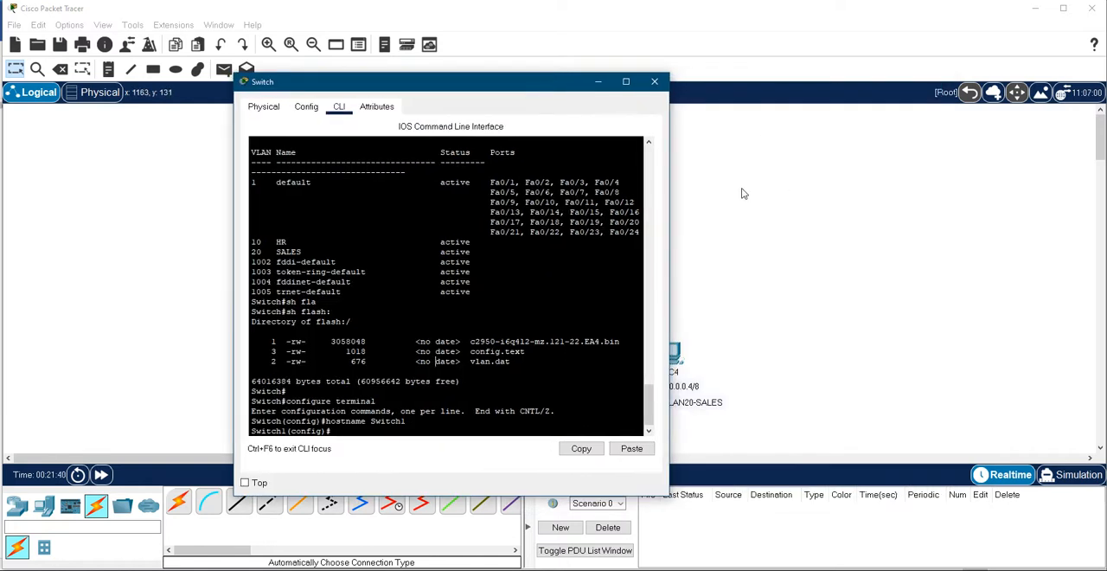
left_click(654, 82)
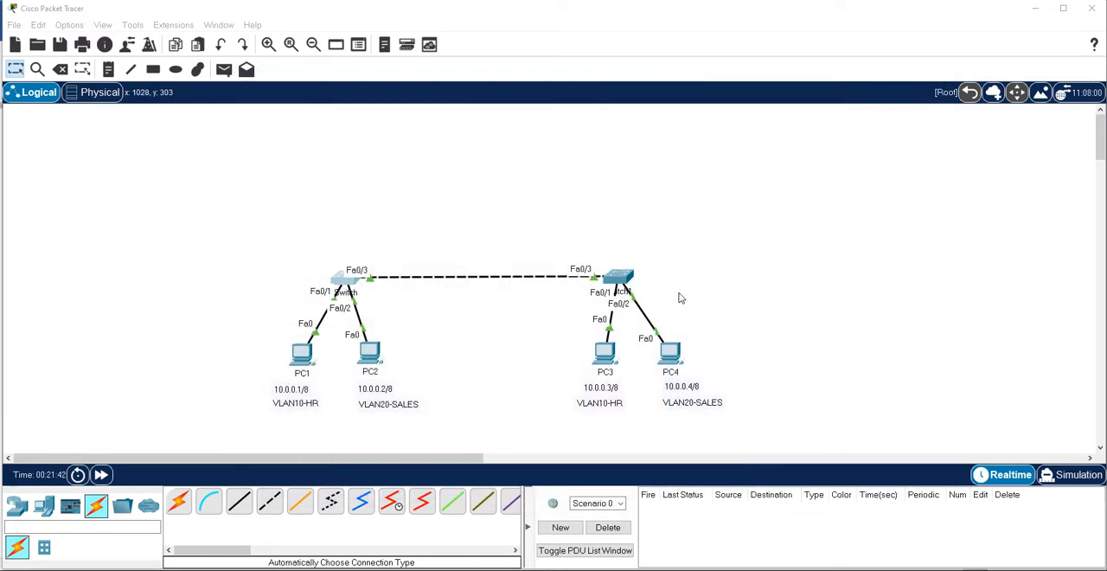
left_click(350, 282)
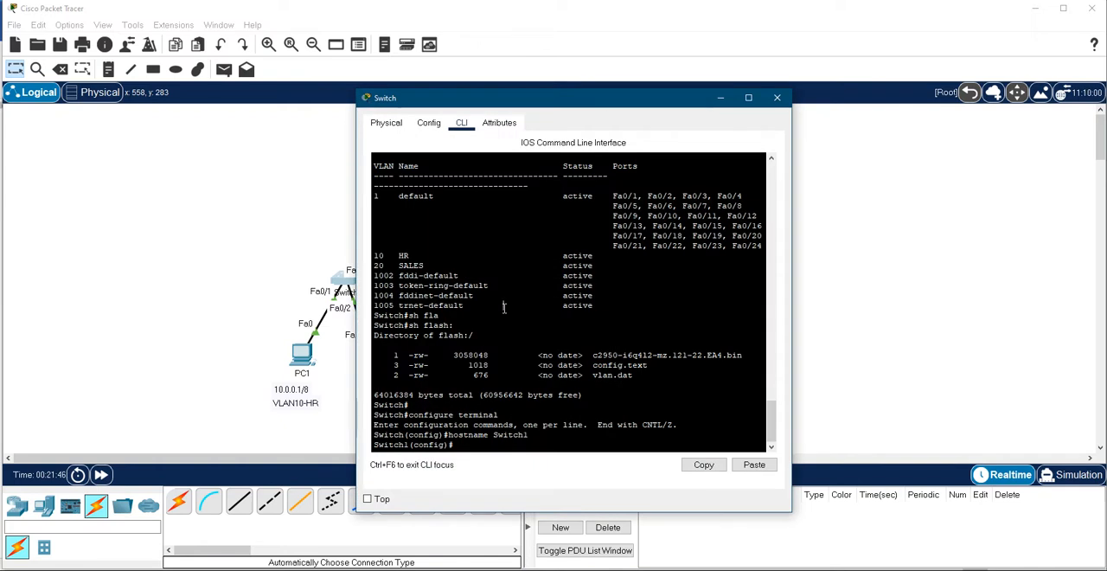
type("do wr")
key("Return")
type("end")
key("Return")
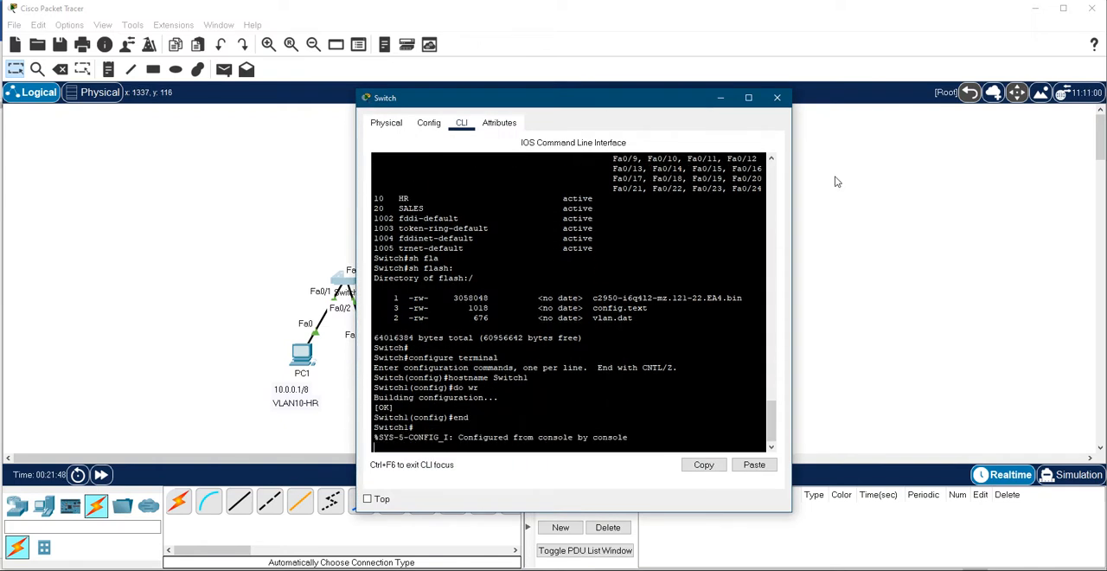
left_click(776, 96)
- Set the display name and hostname of the switch connected to PC3 and PC4 to Switch2
left_click(628, 279)
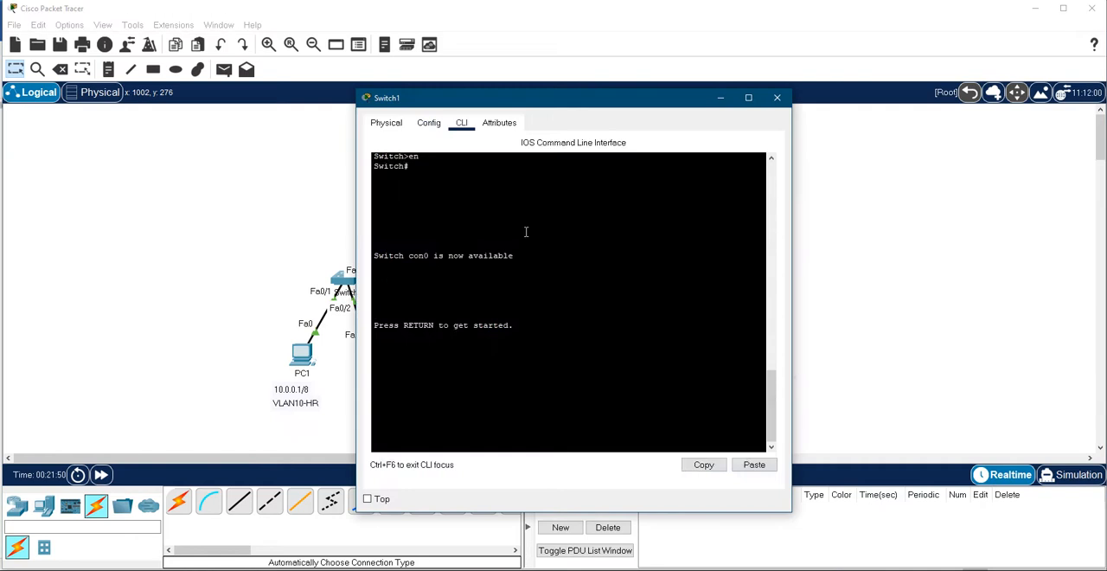
left_click(429, 122)
left_click(588, 180)
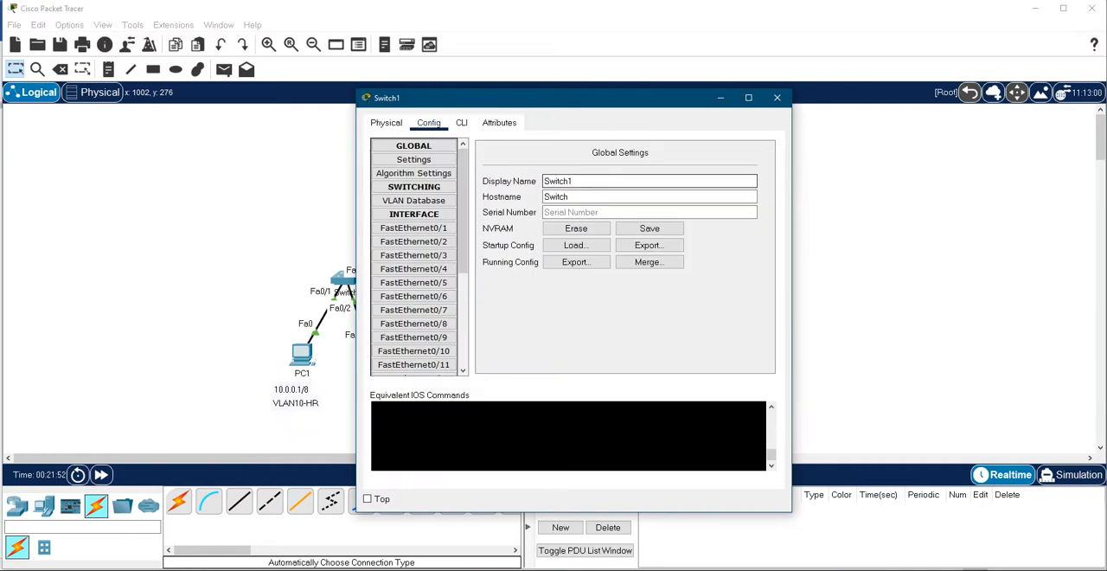
key("Tab")
type("2")
key("Return")
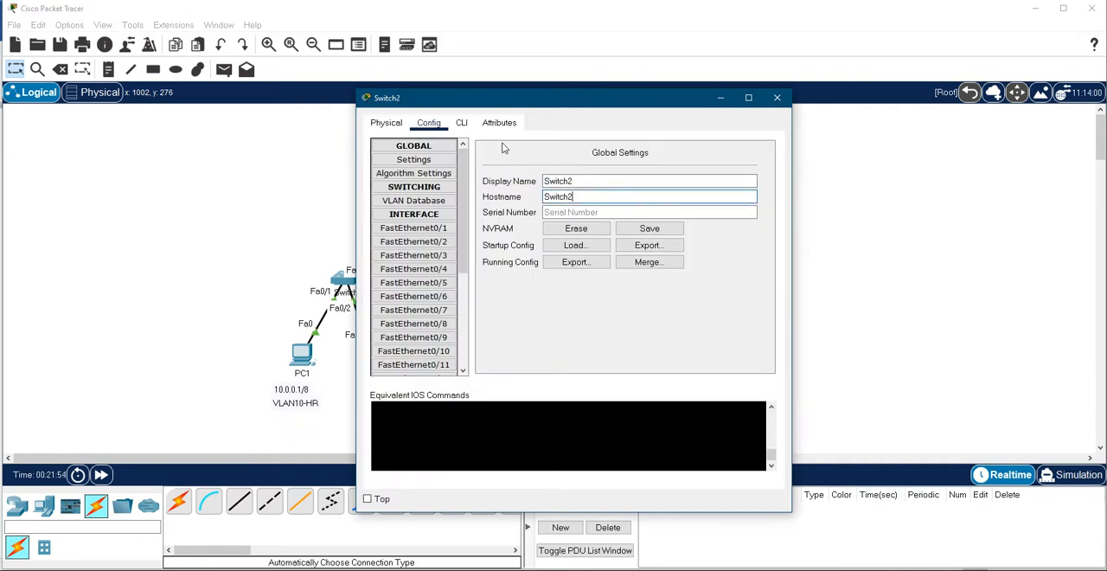
- Leave configuration mode in Switch2's command line and list its flash memory with sh flash
left_click(461, 122)
key("Return")
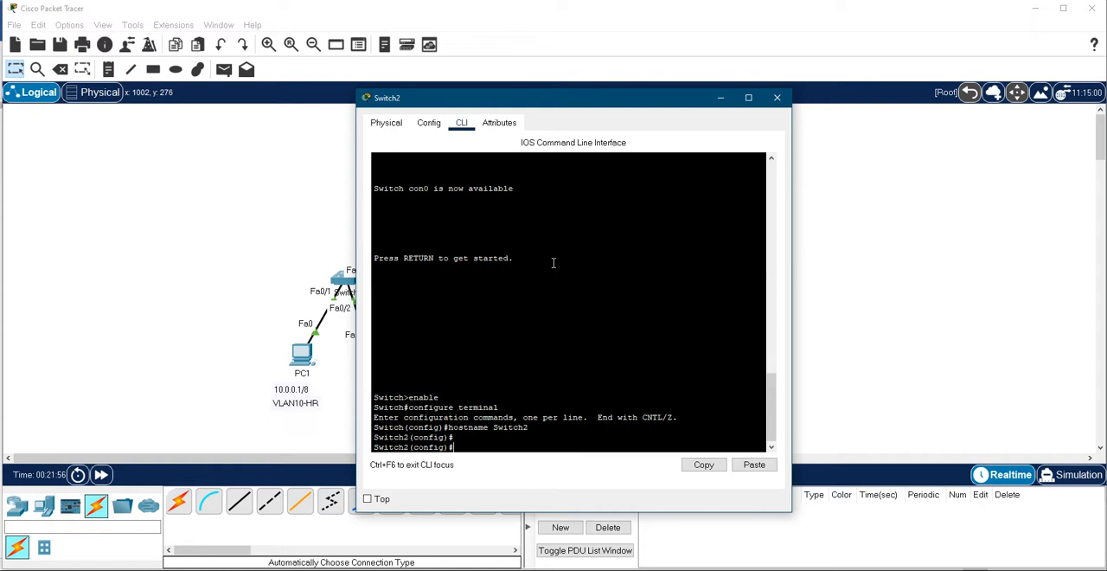
type("end")
key("Return")
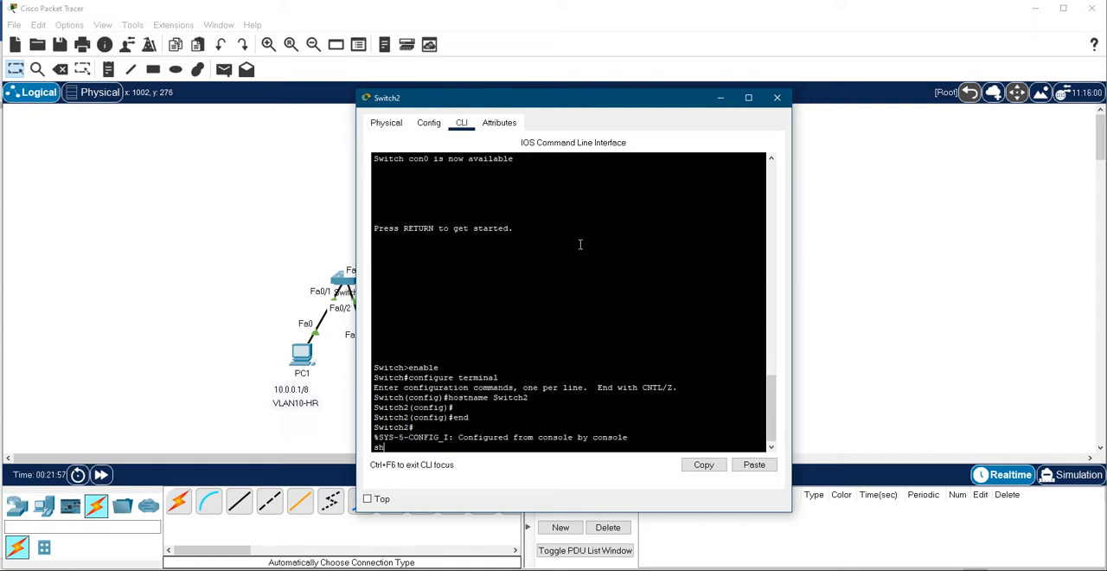
type("sh fla")
key("Tab")
key("Return")
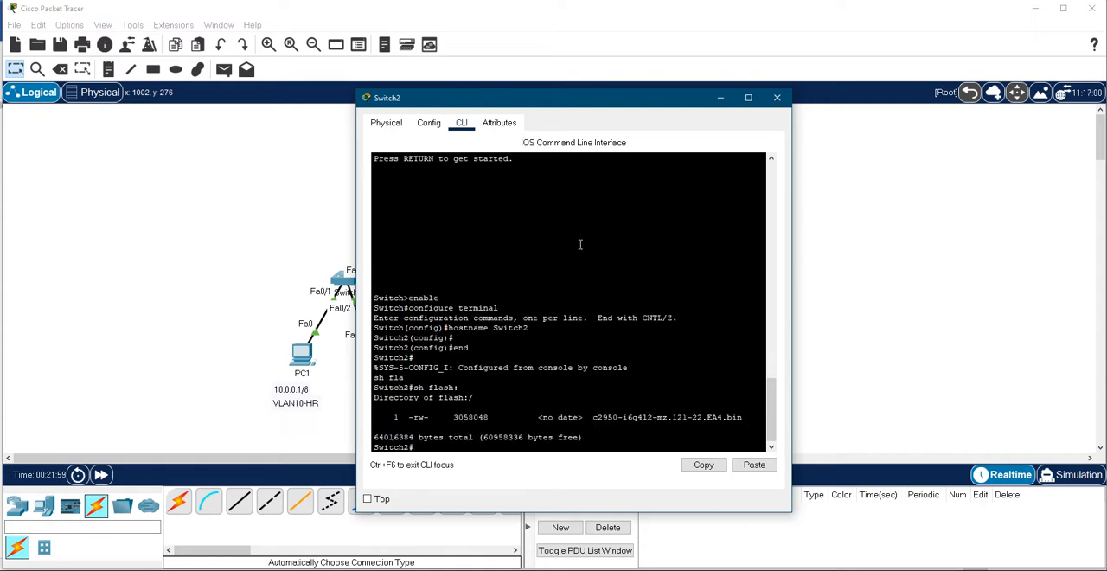
- Run sh vlan brief on Switch2 and examine its VLANs and default port assignments beside the topology
left_click_drag(558, 103, 657, 101)
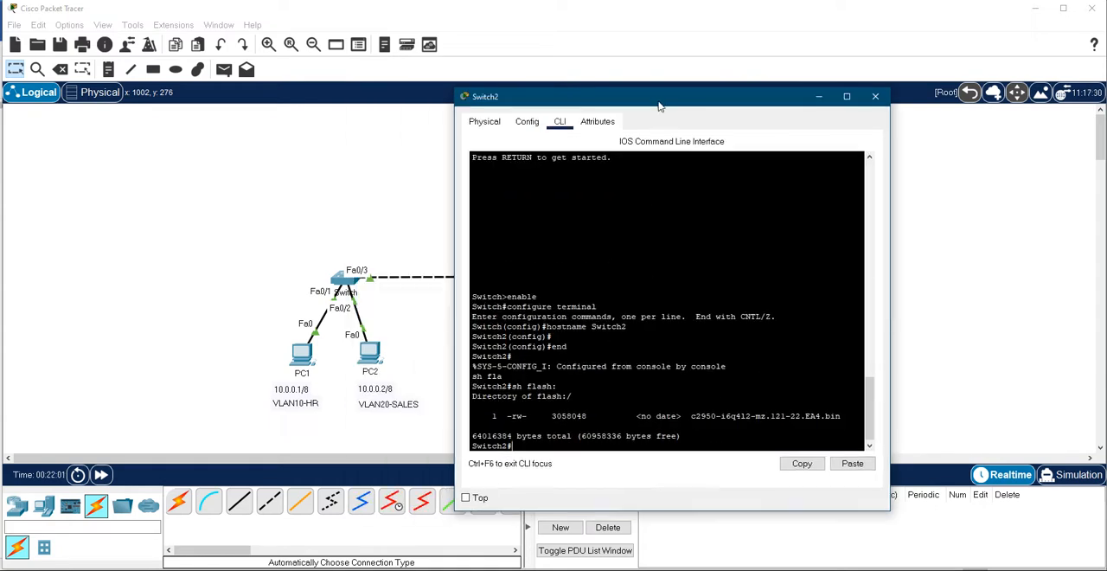
left_click(633, 285)
type("sh vlan br")
key("Tab")
key("Return")
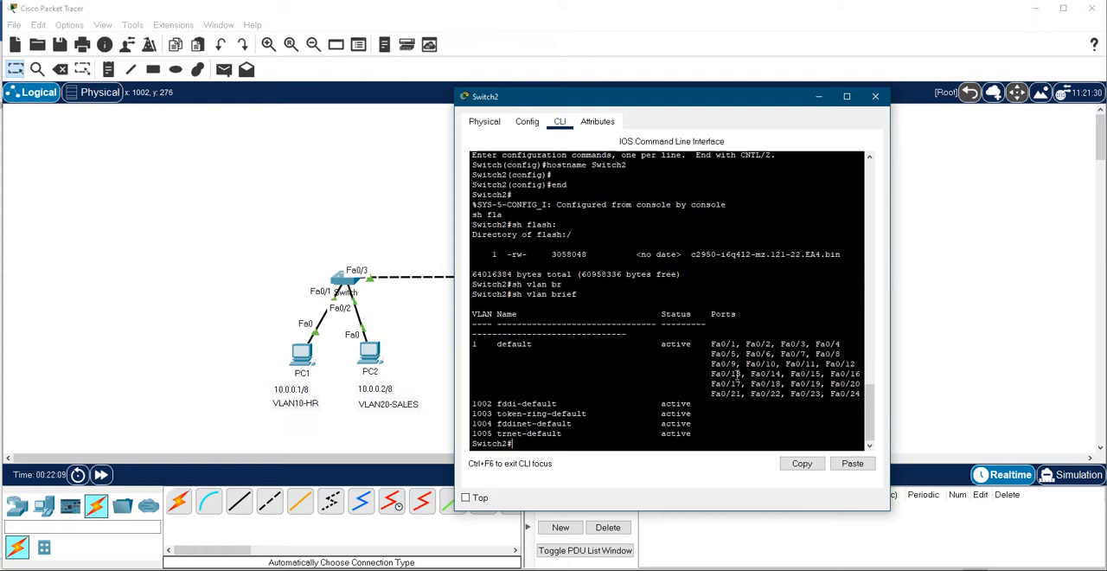
left_click_drag(647, 97, 806, 55)
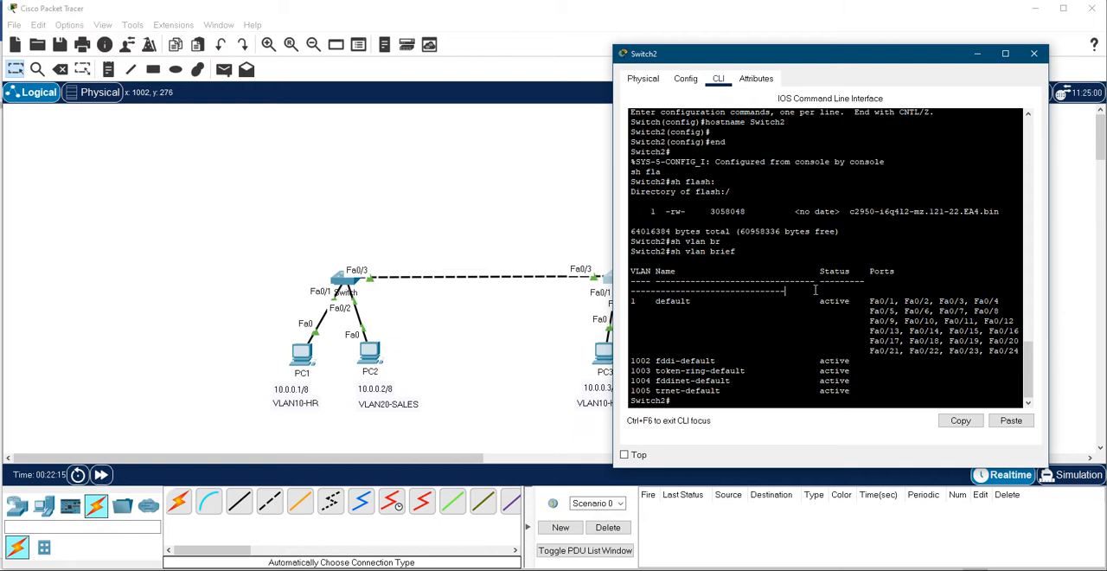
- Open PC1's Command Prompt and review its earlier pings to 10.0.0.2, 10.0.0.3 and 10.0.0.4 beside the topology
left_click(631, 569)
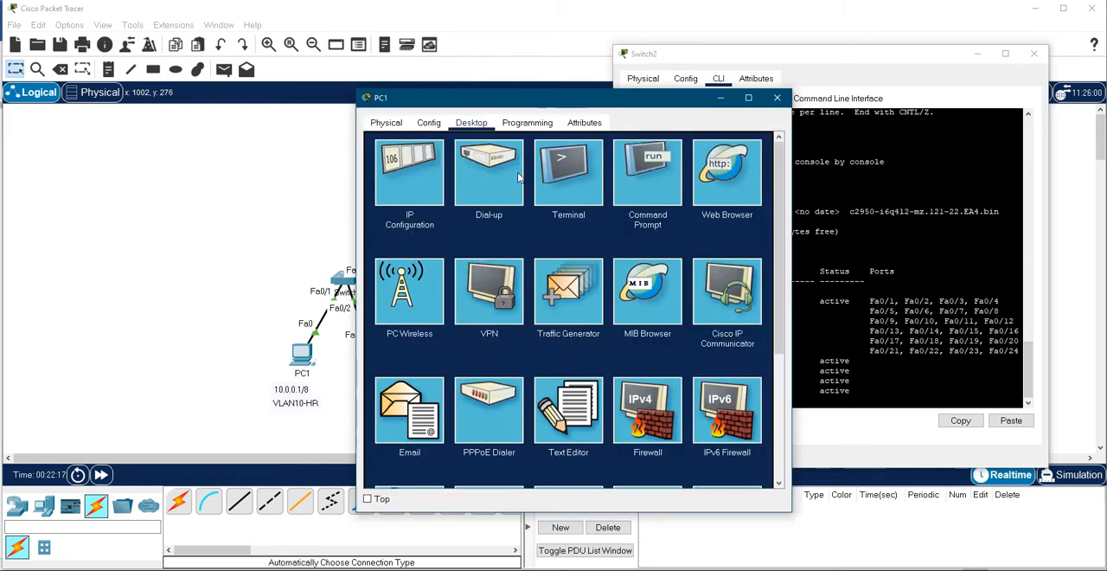
left_click(666, 185)
left_click_drag(557, 99, 657, 59)
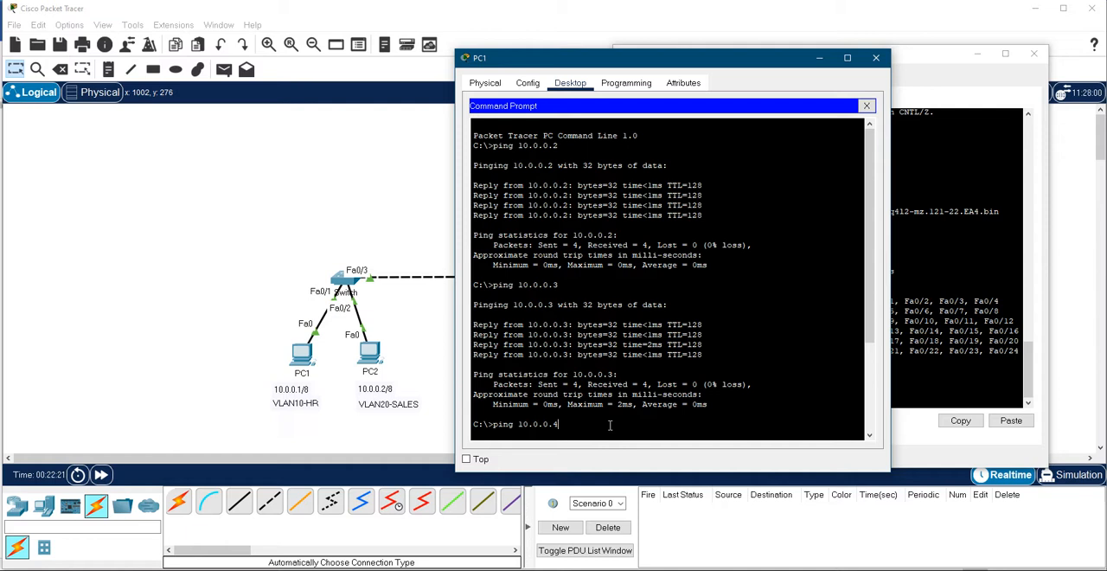
left_click_drag(587, 65, 692, 44)
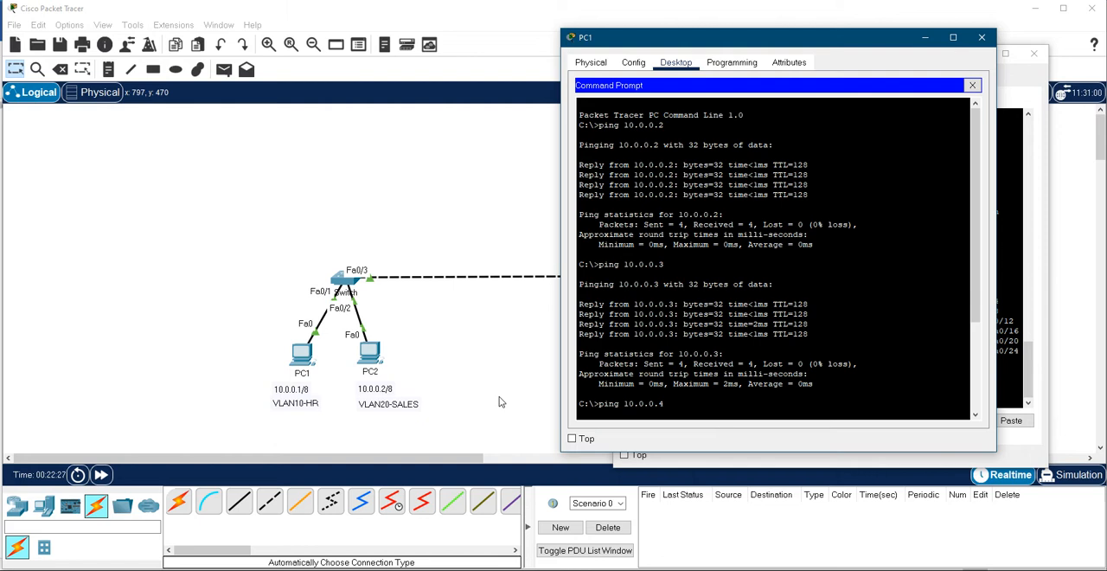
- Run the pending ping to 10.0.0.4 from PC1 and check PC1's IPv4 address with ipconfig
key("Return")
key("Return")
type("ipconfig")
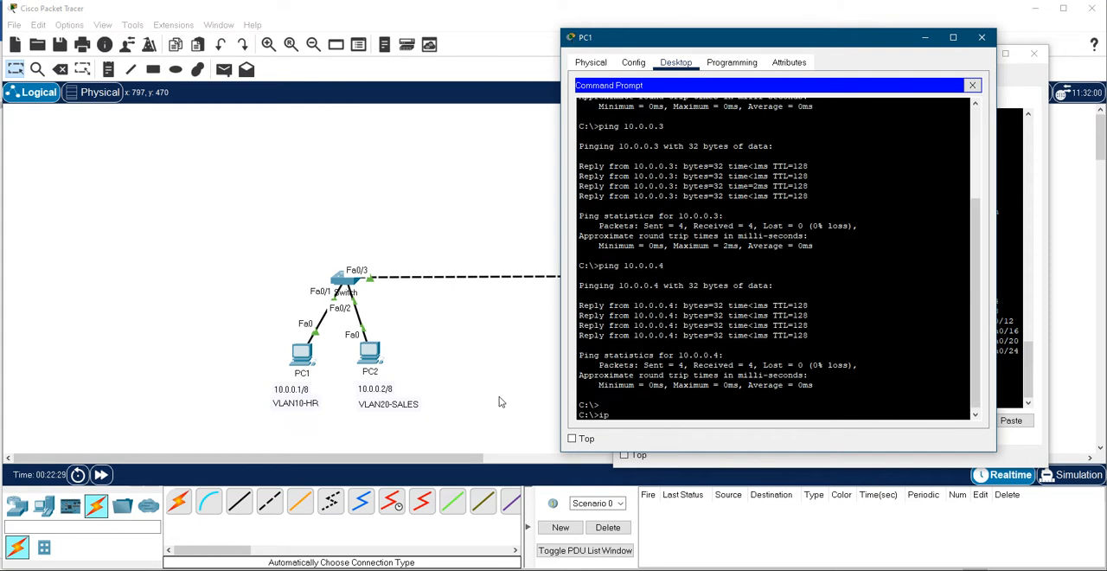
key("Return")
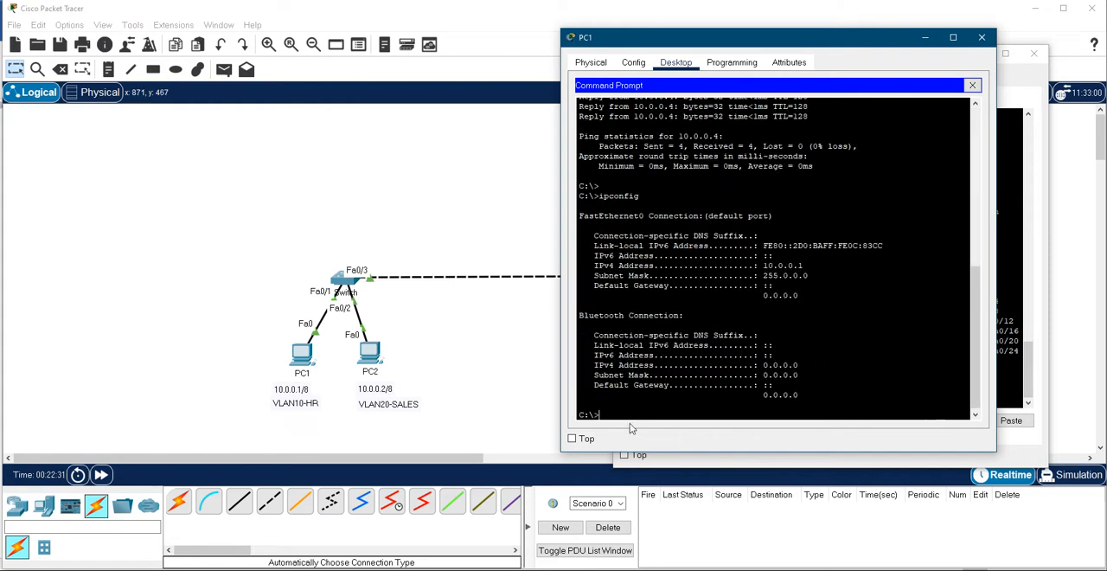
left_click_drag(809, 268, 762, 266)
left_click(695, 326)
- Ping 10.0.0.2, 10.0.0.3 and 10.0.0.4 from PC1's Command Prompt
type("ping 10.0.0.2")
key("Return")
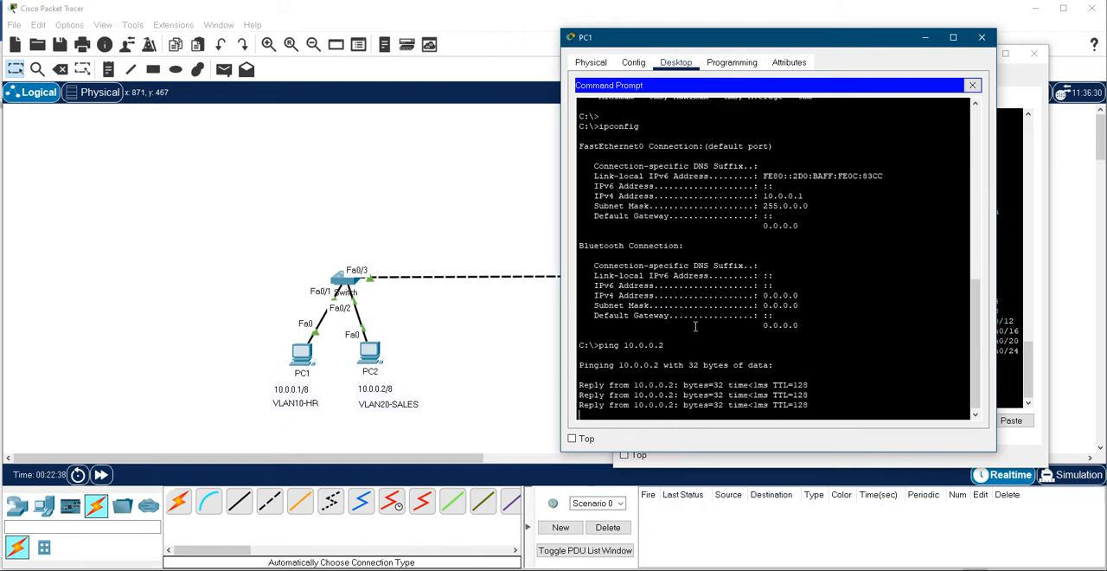
key("Up")
key("BackSpace")
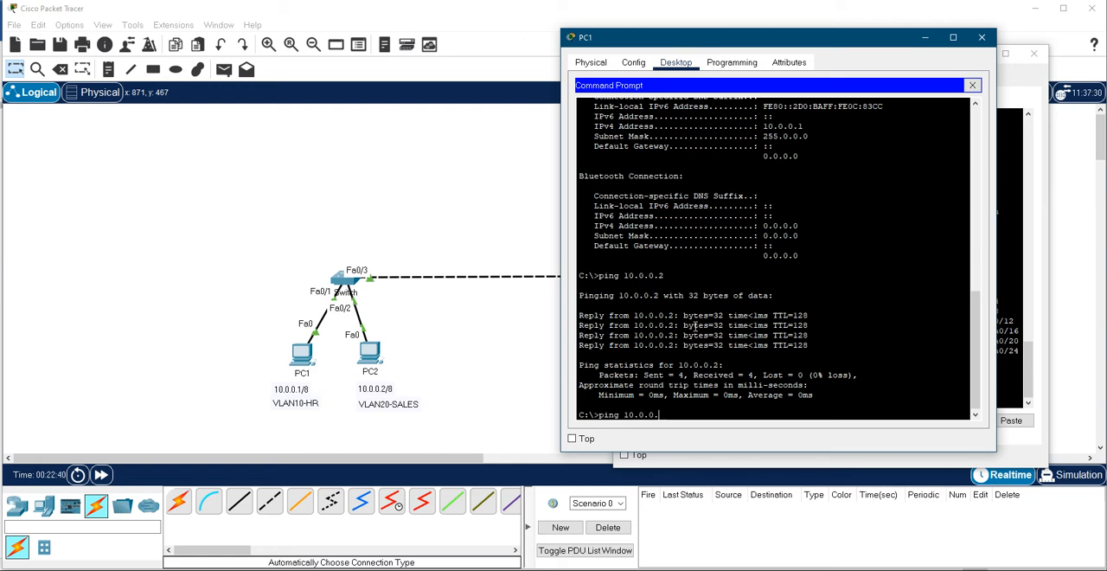
type("3")
key("Return")
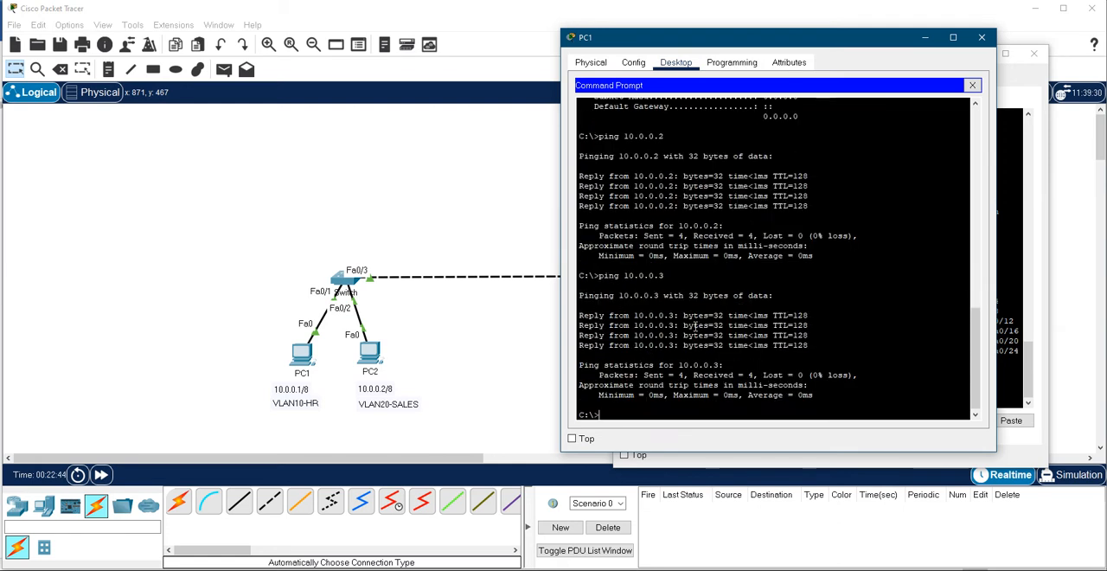
key("Up")
key("BackSpace")
type("4")
key("Return")
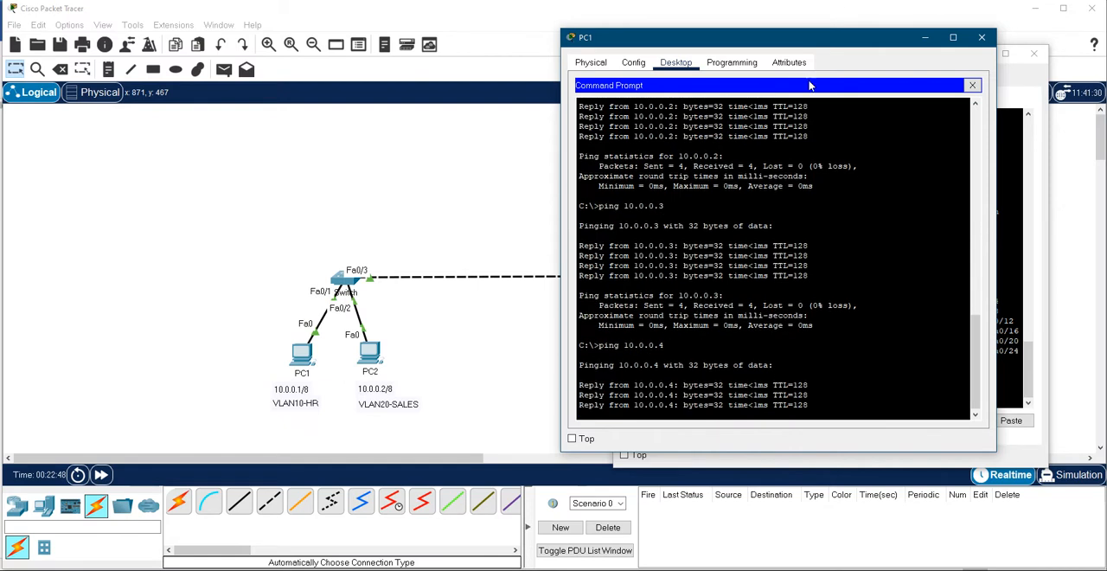
- Review the ipconfig and ping output on PC1 and close its window to return to Switch2's command line
left_click_drag(877, 45, 637, 48)
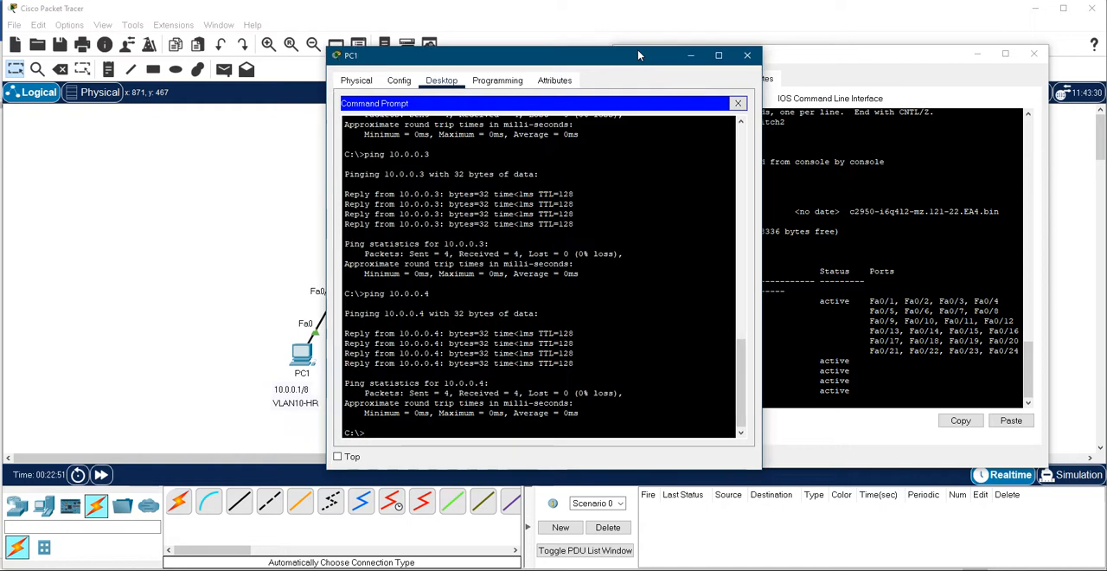
left_click(733, 96)
left_click(629, 127)
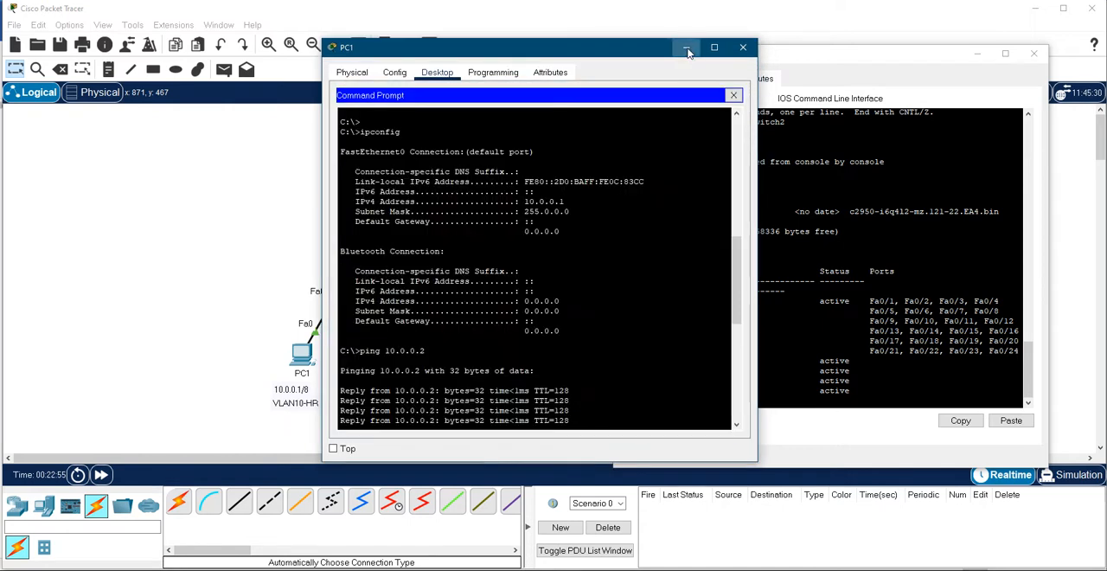
left_click(743, 46)
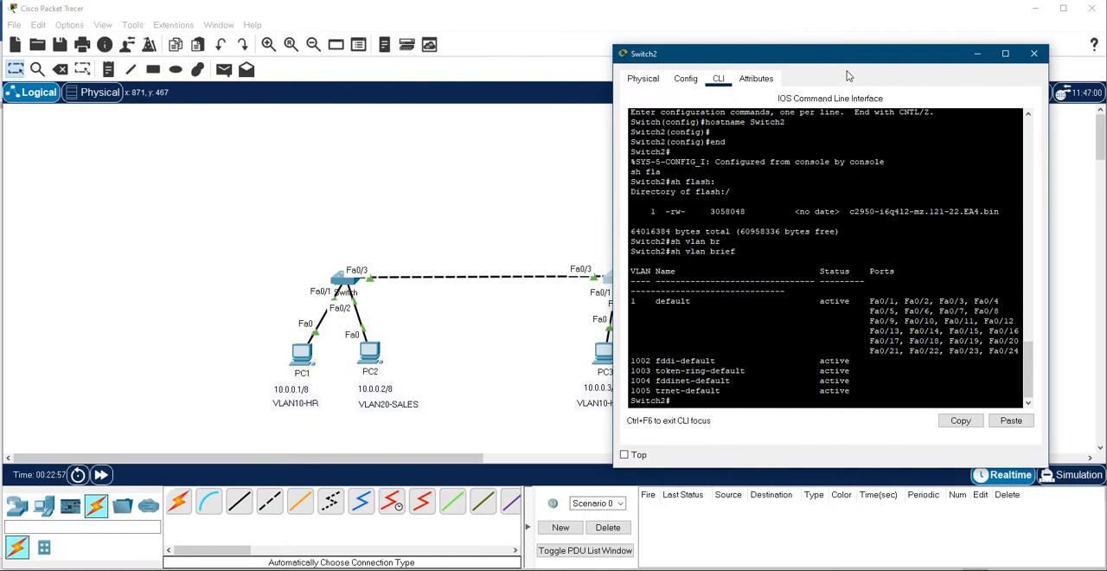
- Enter configuration mode on Switch2 with conf t and create VLAN 10 named HR
left_click_drag(857, 58, 773, 54)
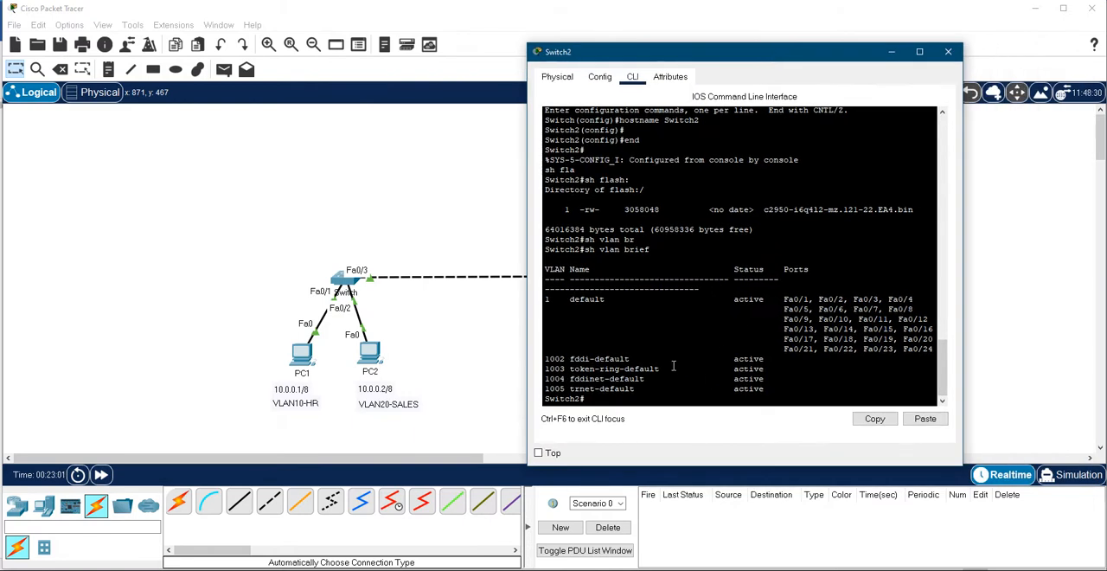
type("conf t")
key("Return")
type("vlan 10")
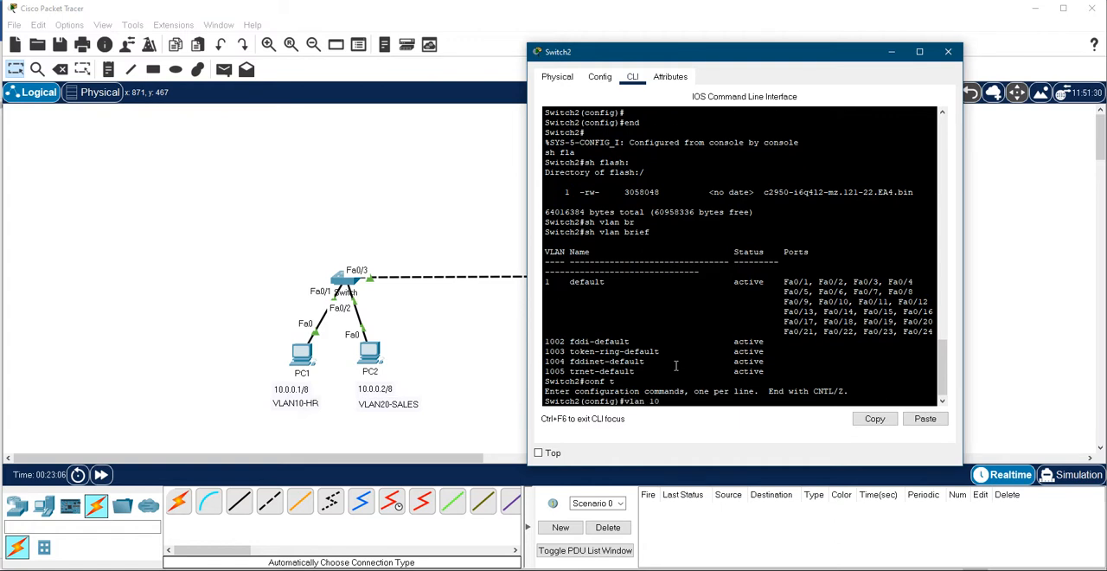
key("Return")
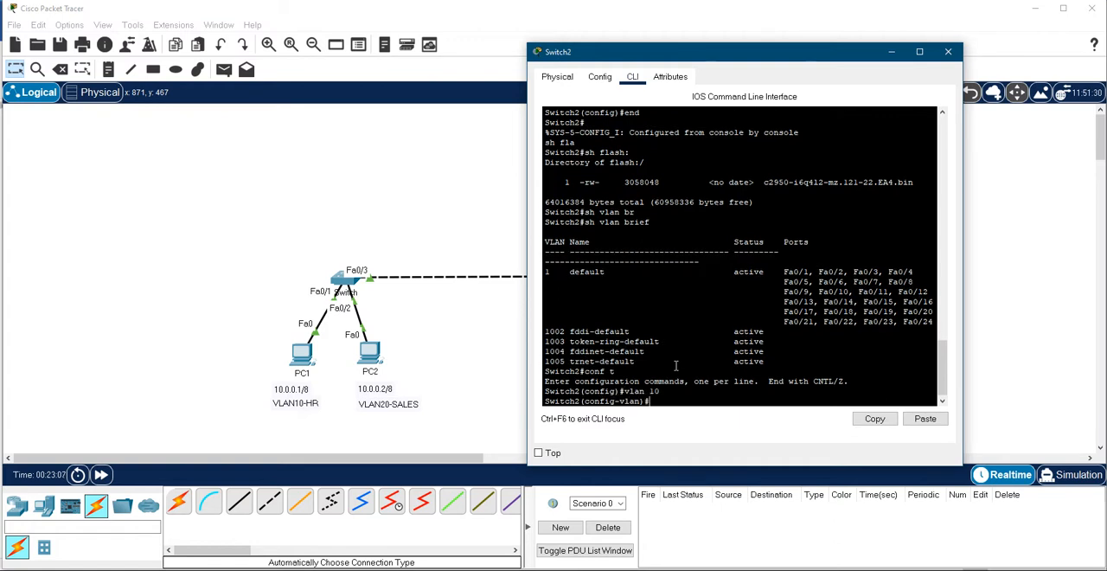
type("name HR")
key("Return")
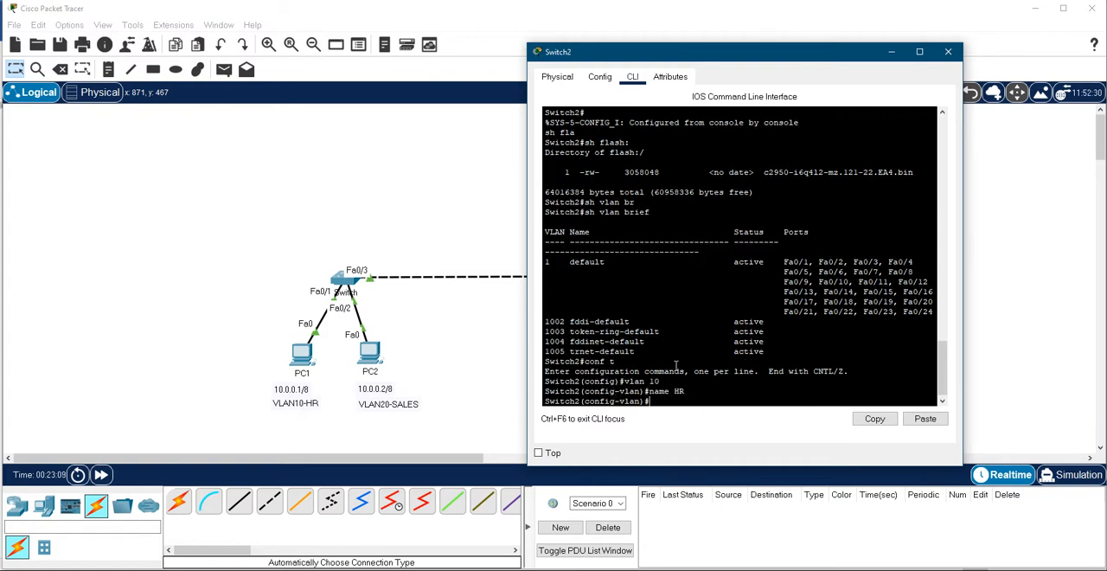
- Leave VLAN 10's configuration on Switch2 and create VLAN 20 named SALES
type("exit")
key("Return")
type("vlan 20")
key("Return")
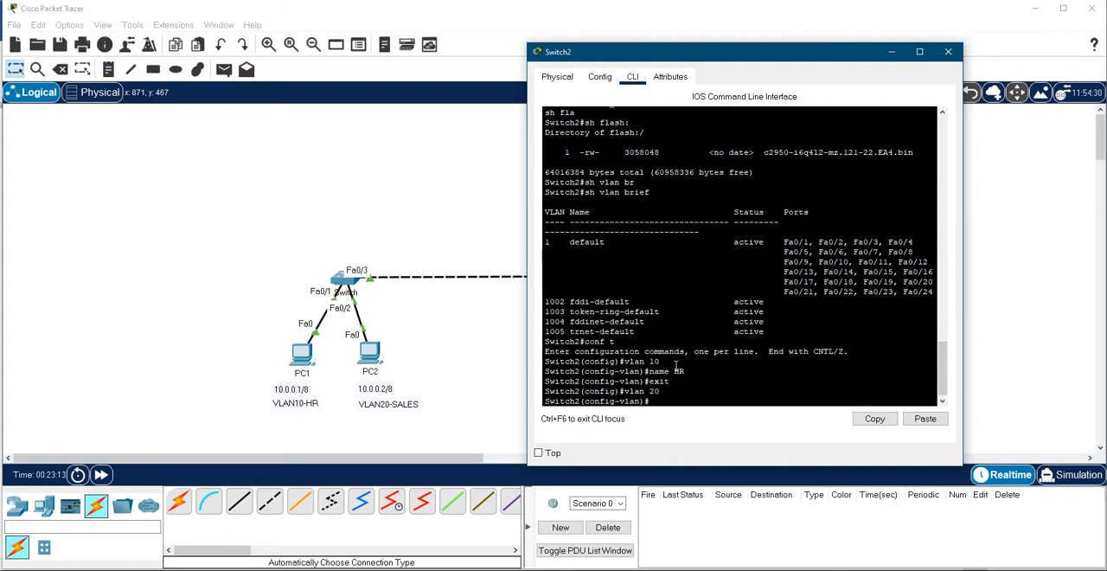
type("name SALE")
type("S")
key("Return")
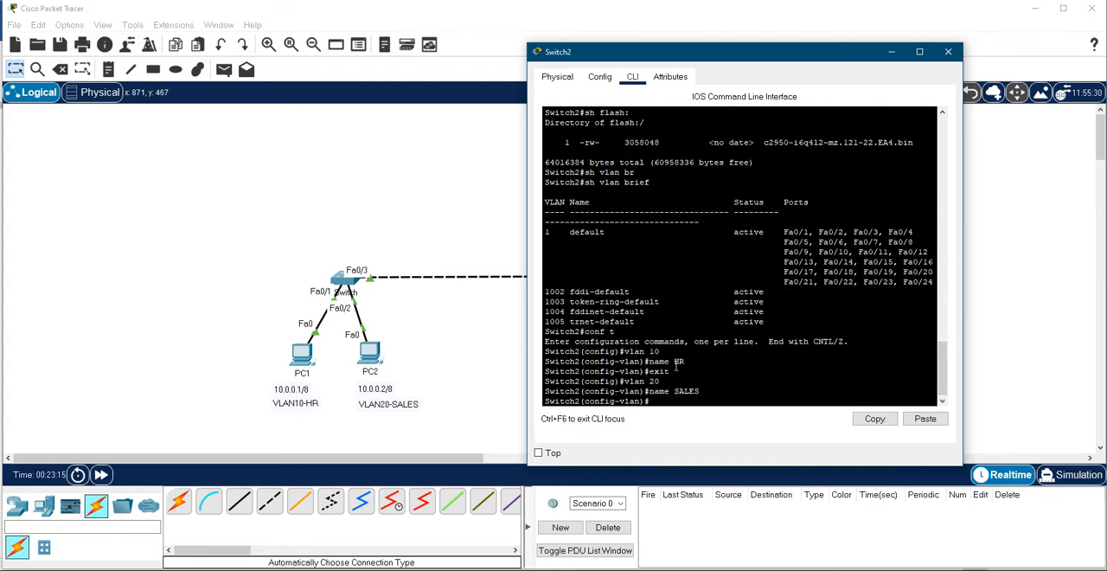
- Leave configuration mode on Switch2 and save its configuration with wr
type("exit")
key("Return")
type("end")
key("Return")
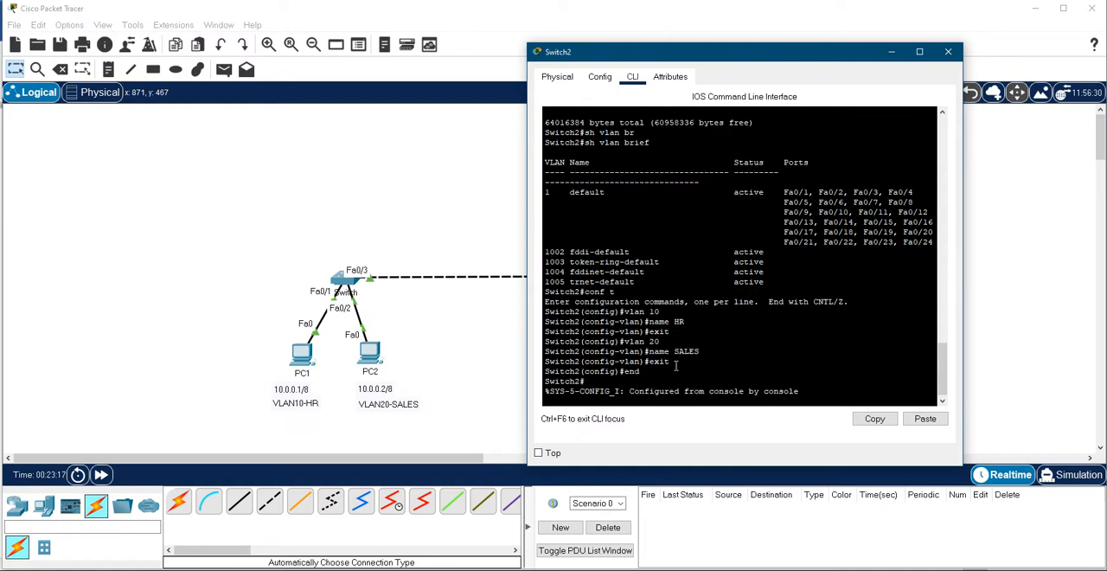
type("wr")
key("Return")
- List Switch2's flash with sh flas and examine the HR and SALES entries with sh vlan br
type("sh flas")
key("Return")
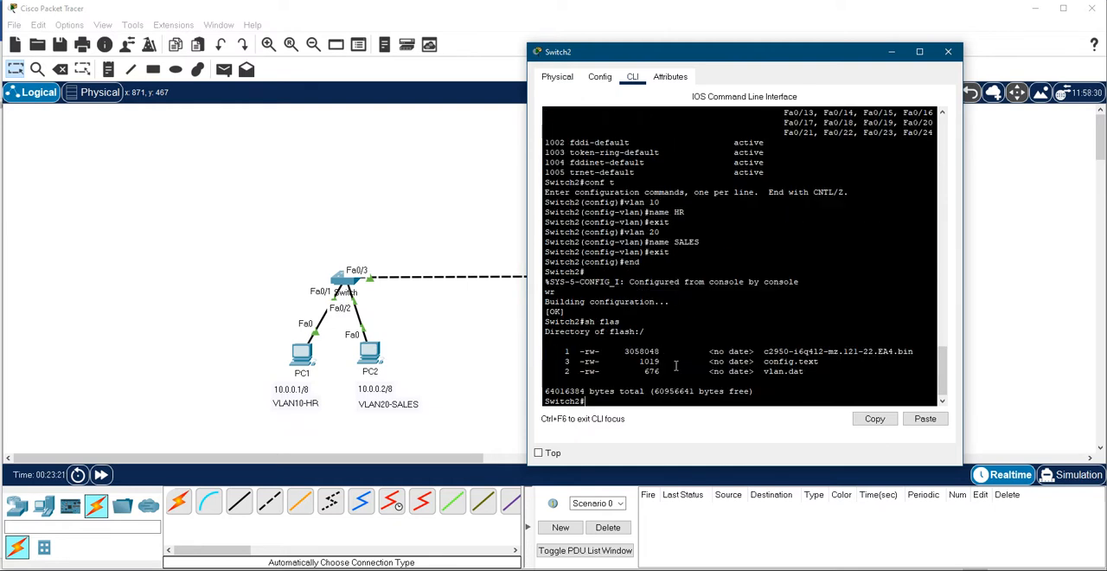
type("sh vlan br")
key("Return")
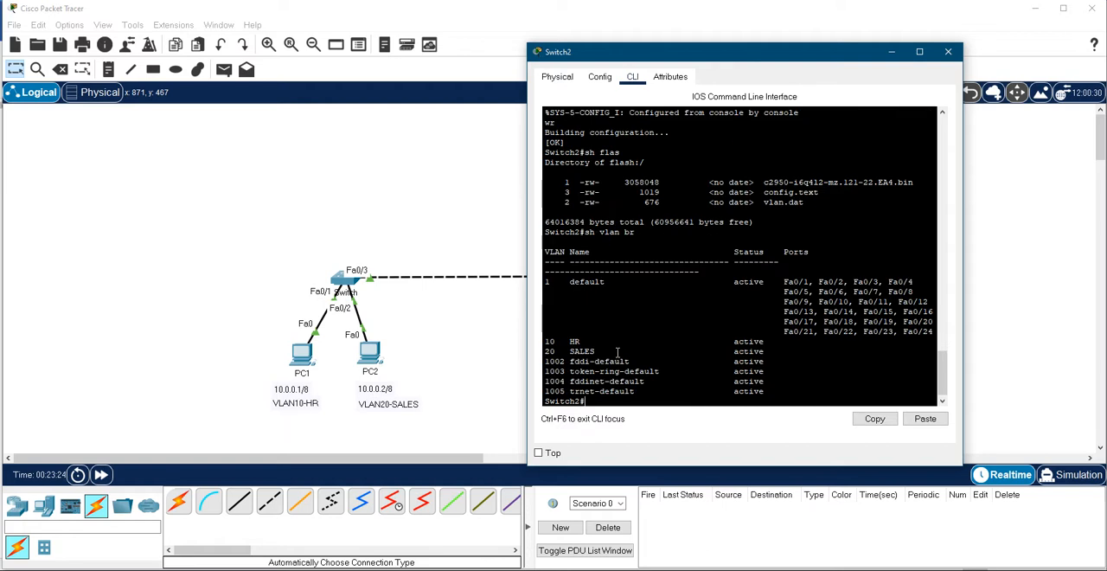
left_click_drag(596, 351, 546, 342)
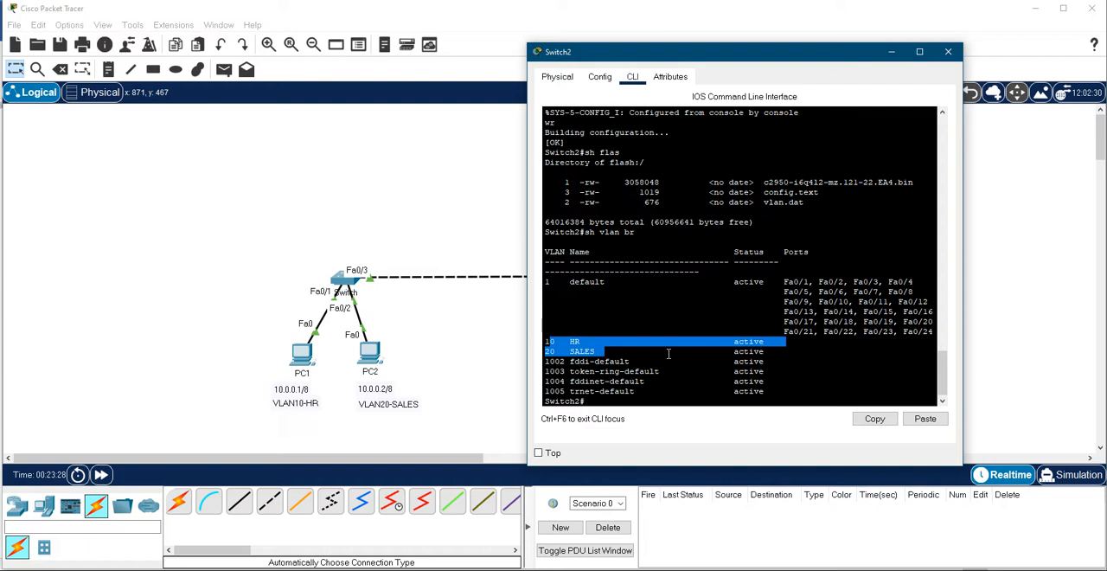
left_click_drag(667, 353, 548, 334)
left_click(626, 345)
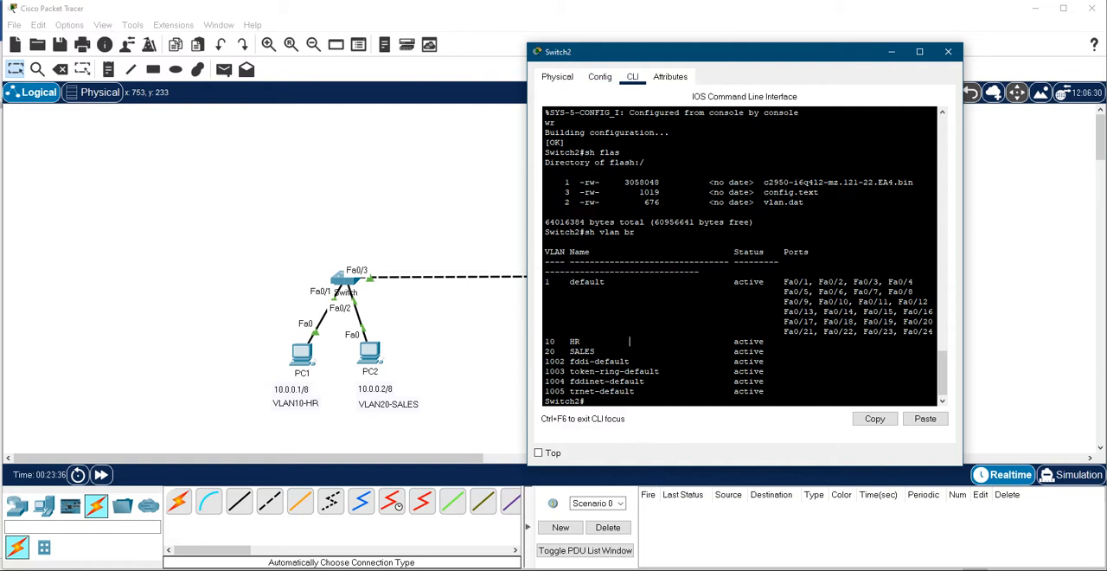
- Bring up the window of the switch connected to PC1 and PC2, set its display name to Switch1 and return to its command line
left_click(640, 568)
key("Return")
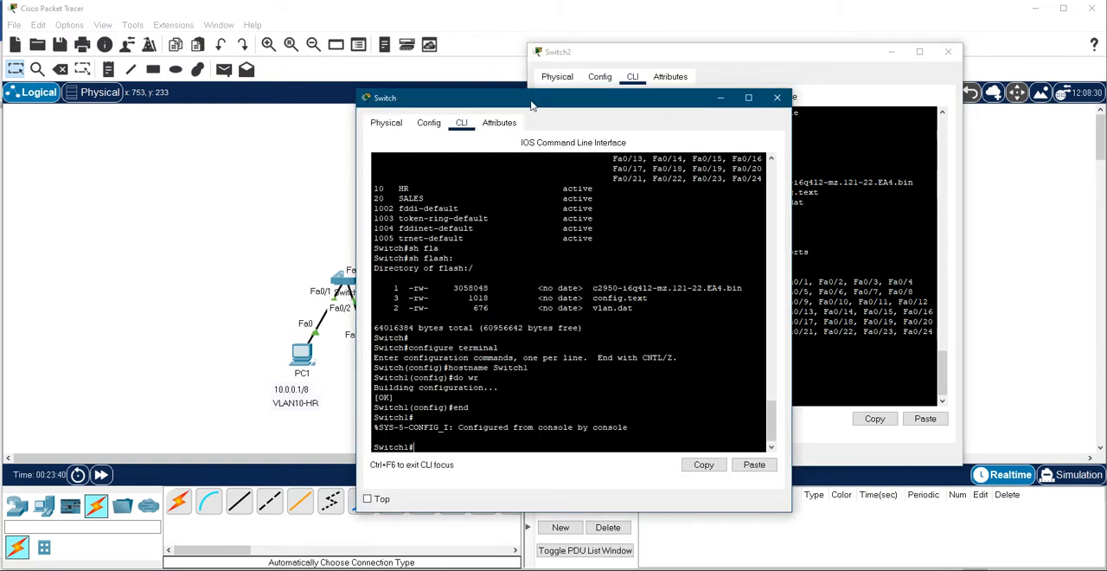
left_click_drag(532, 105, 702, 79)
left_click(598, 96)
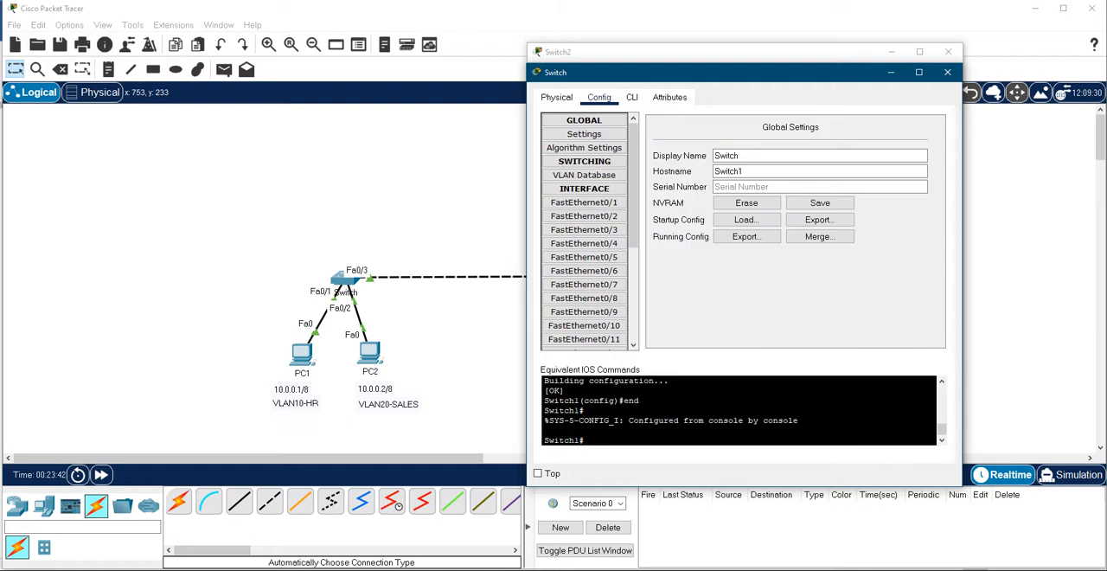
left_click(756, 155)
type("1")
left_click(631, 97)
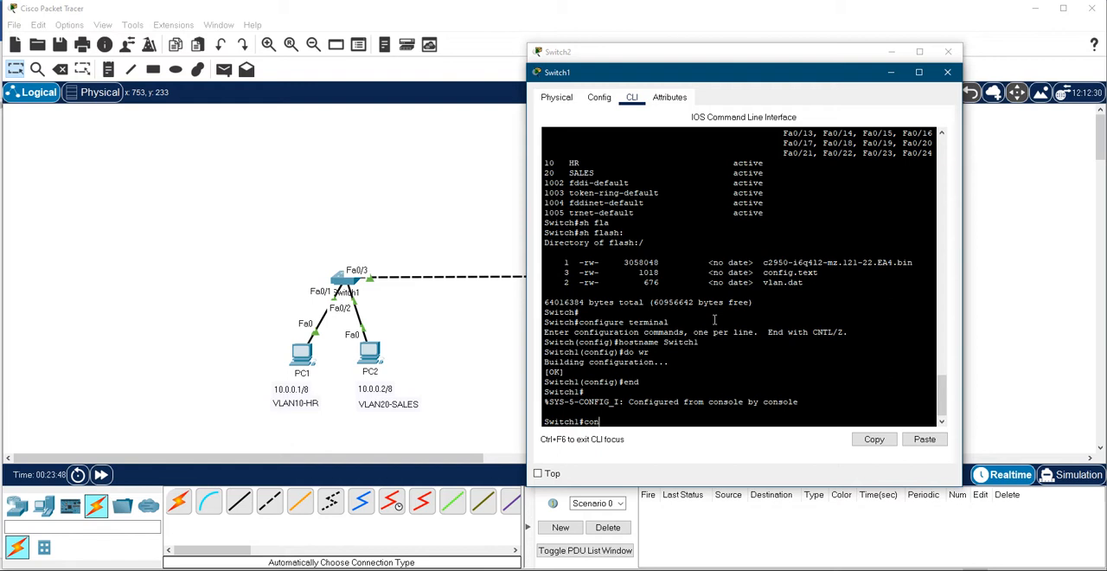
- Enter configuration mode on Switch1 with conf t and open interface fastEthernet 0/1 for configuration
key("BackSpace")
key("BackSpace")
key("BackSpace")
type("conf t")
key("Return")
type("itch1(config)#i")
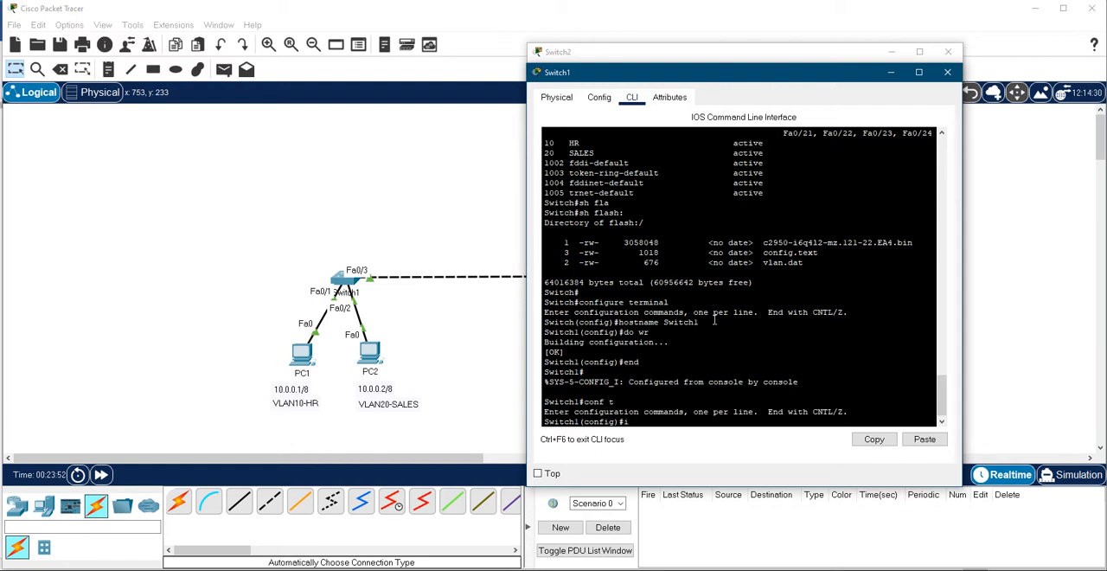
type("nt")
key("Tab")
type("fa")
key("Tab")
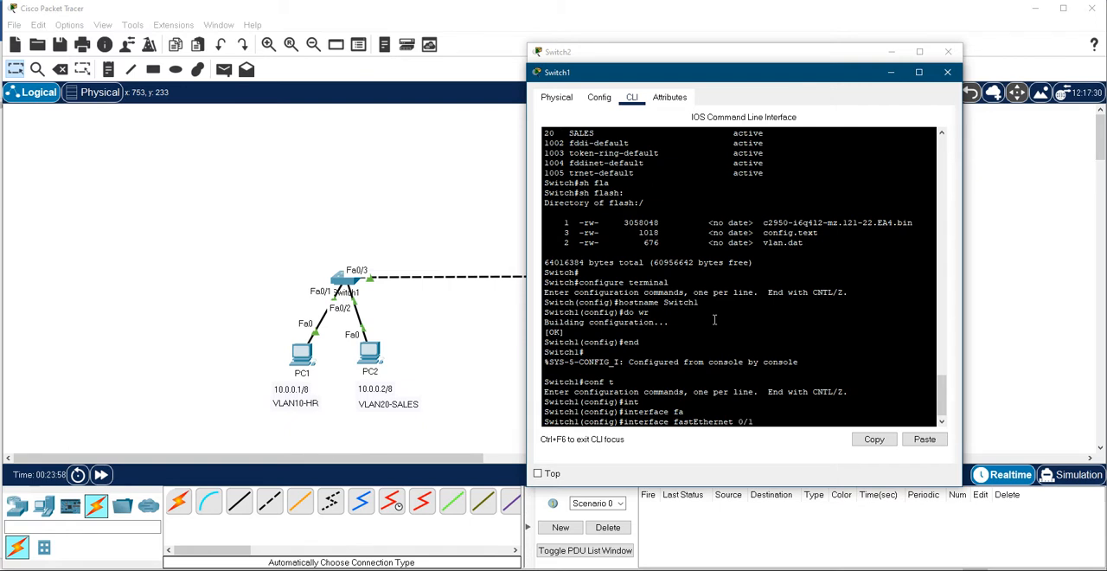
type("0/1")
key("Return")
- List the switchport mode options, set fastEthernet 0/1 on Switch1 to access mode and exit the interface
type("swi")
key("Tab")
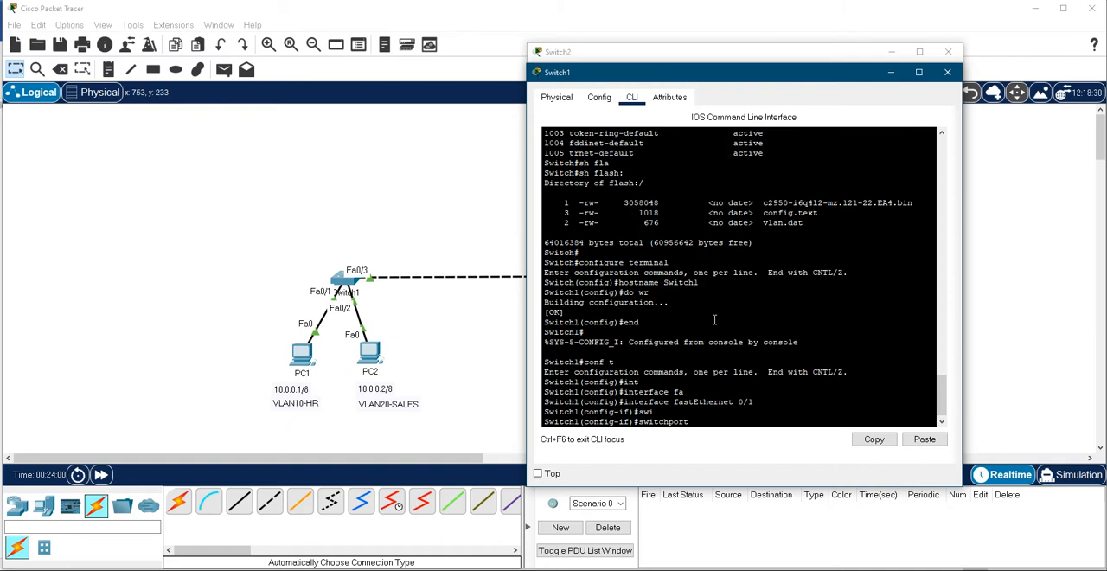
type("mod")
key("Tab")
type("?")
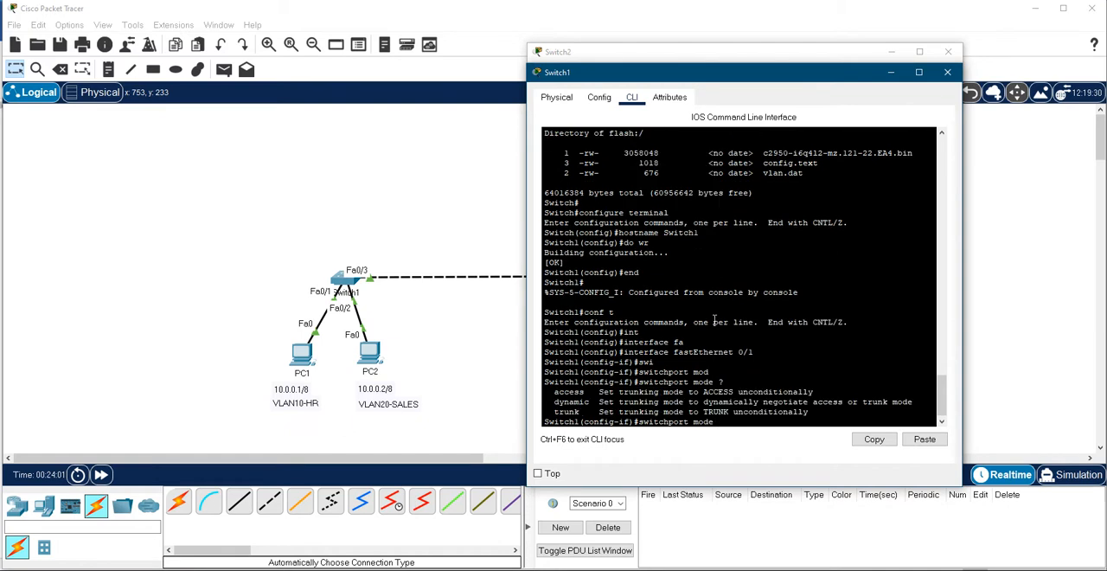
type("acc")
key("Tab")
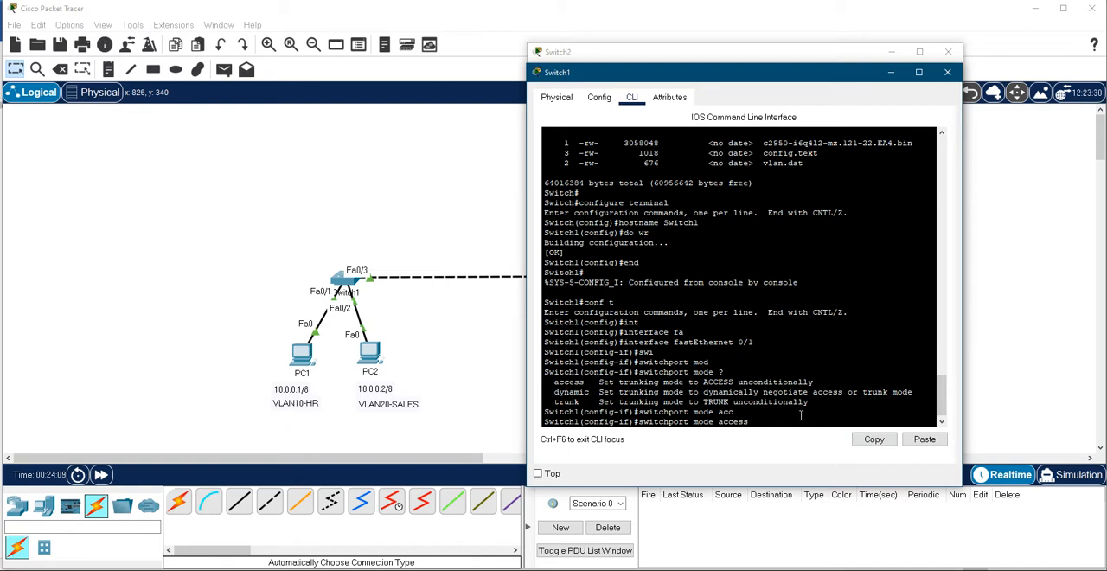
key("Return")
type("e")
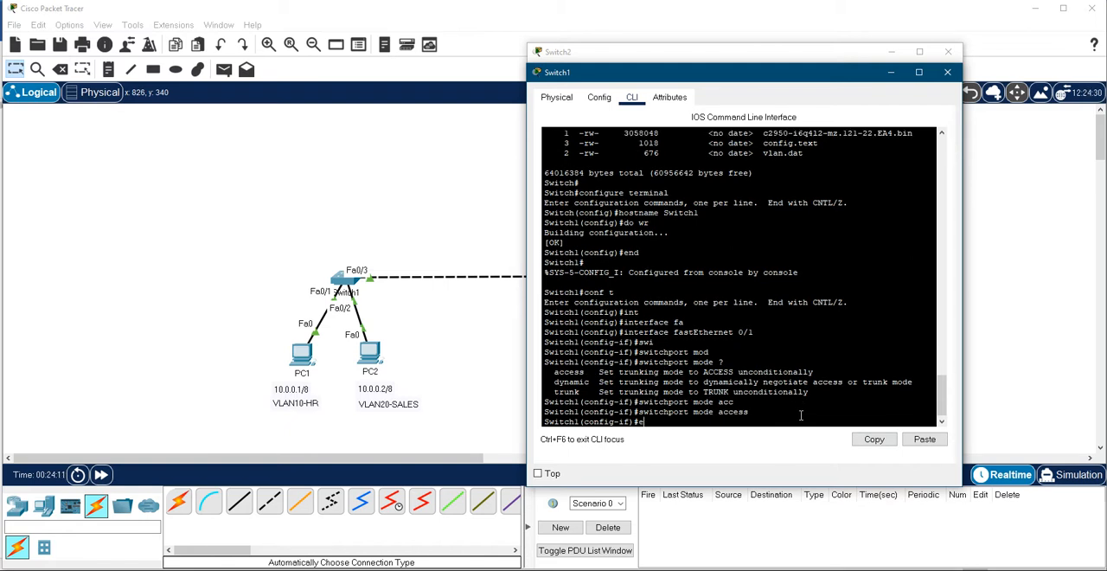
type("xit")
key("Return")
- Open interface fastEthernet 0/2 for configuration on Switch1
type("int")
key("Tab")
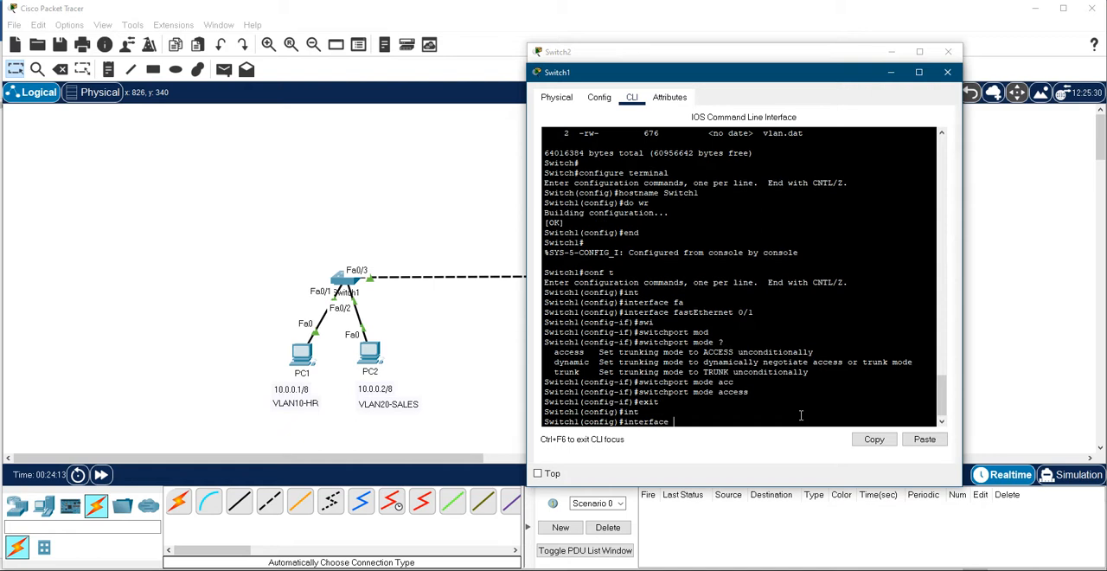
type("se")
key("Tab")
key("BackSpace")
key("BackSpace")
type("fa")
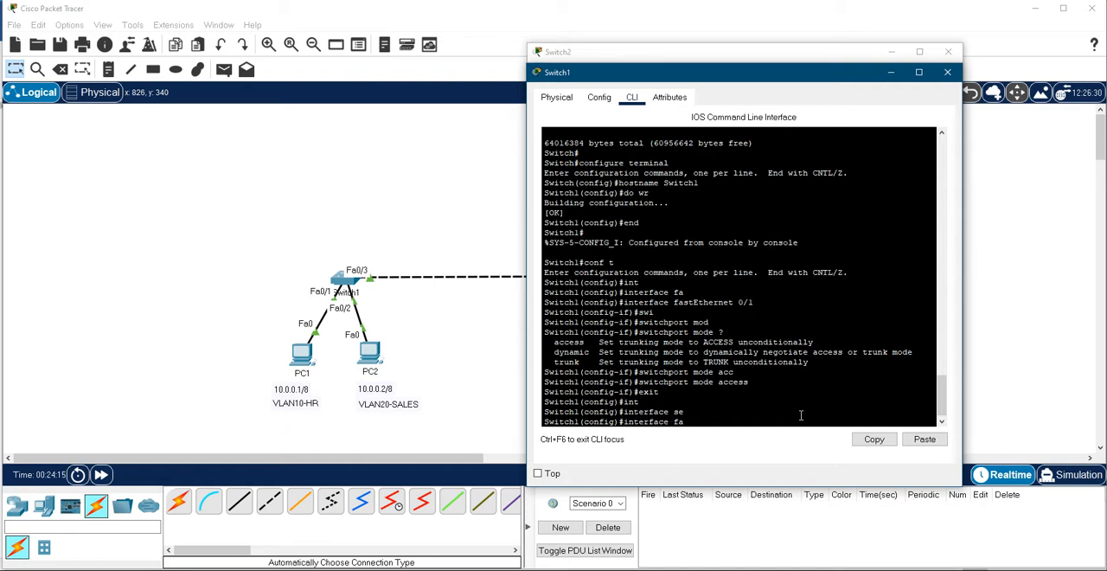
key("Tab")
type("0/2")
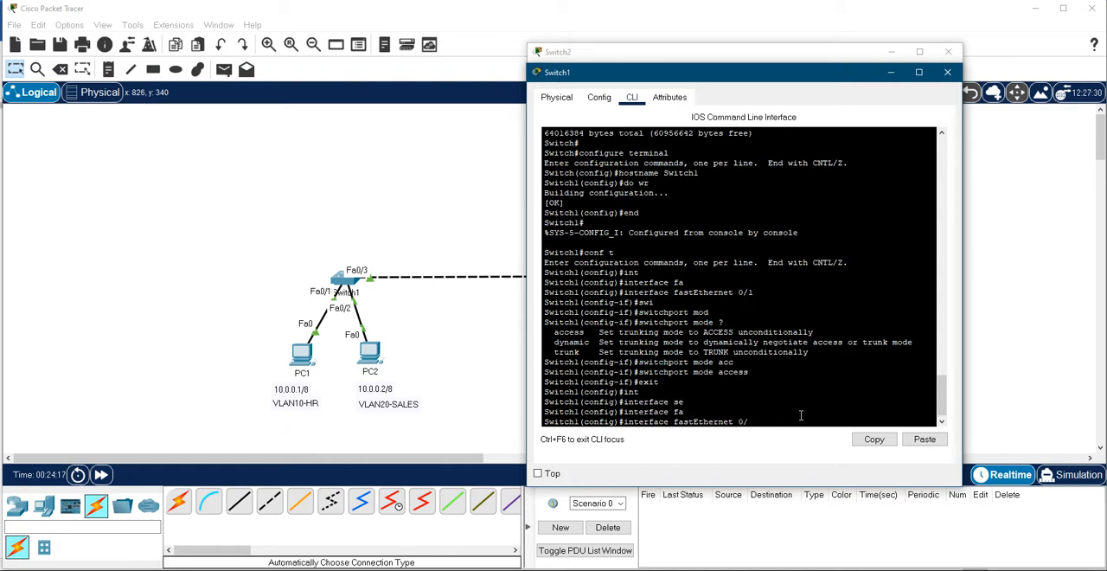
key("Return")
- Set interface fastEthernet 0/2 on Switch1 to access mode and end configuration mode
type("swi")
key("Tab")
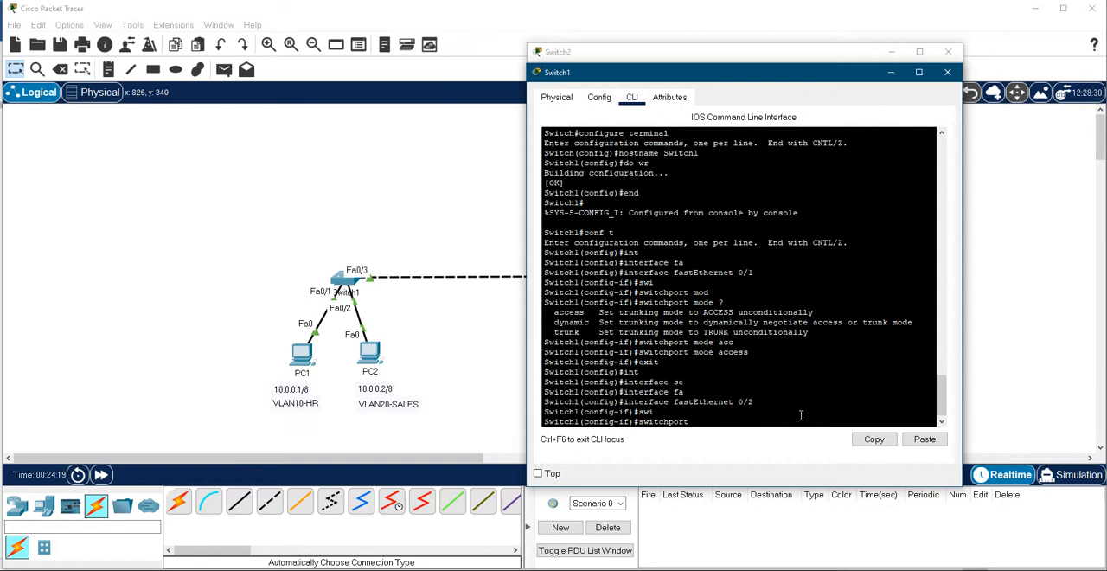
type("mod")
key("Tab")
type("a")
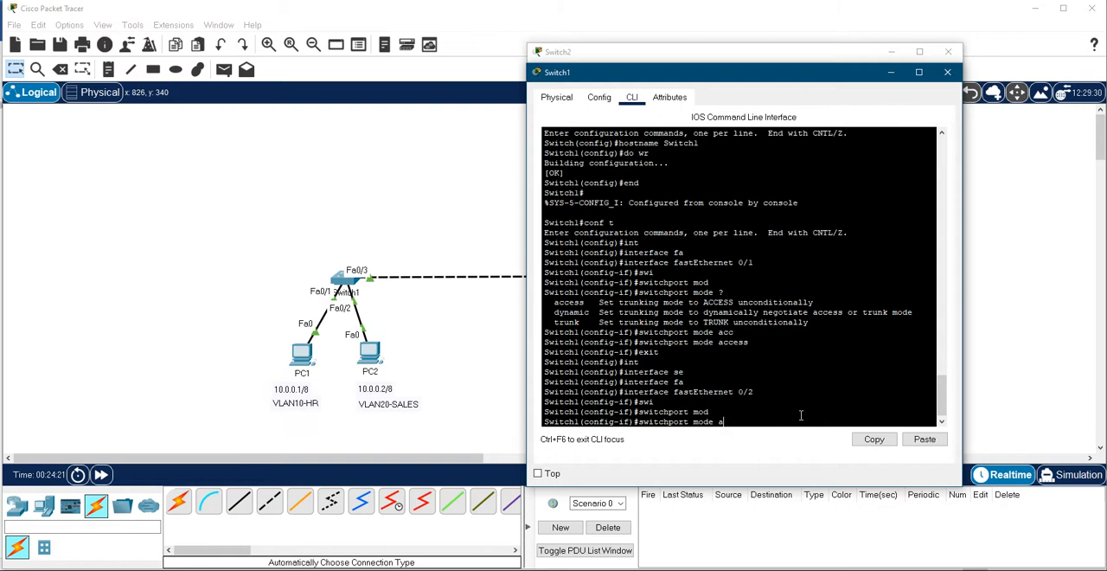
type("cc")
key("Tab")
key("Return")
type("en")
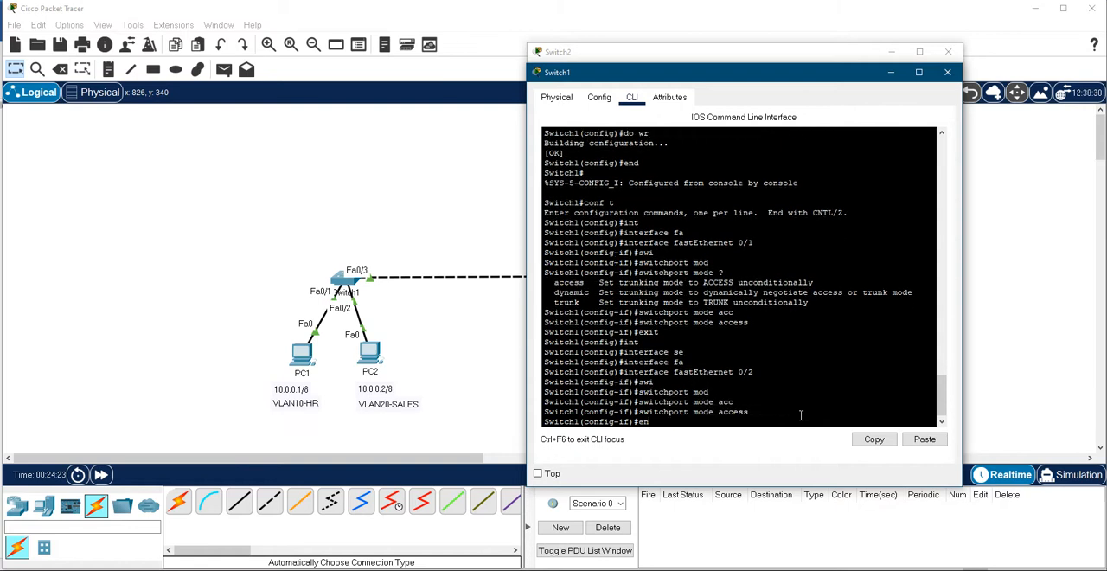
type("d")
key("Return")
type("sh swi")
key("Tab")
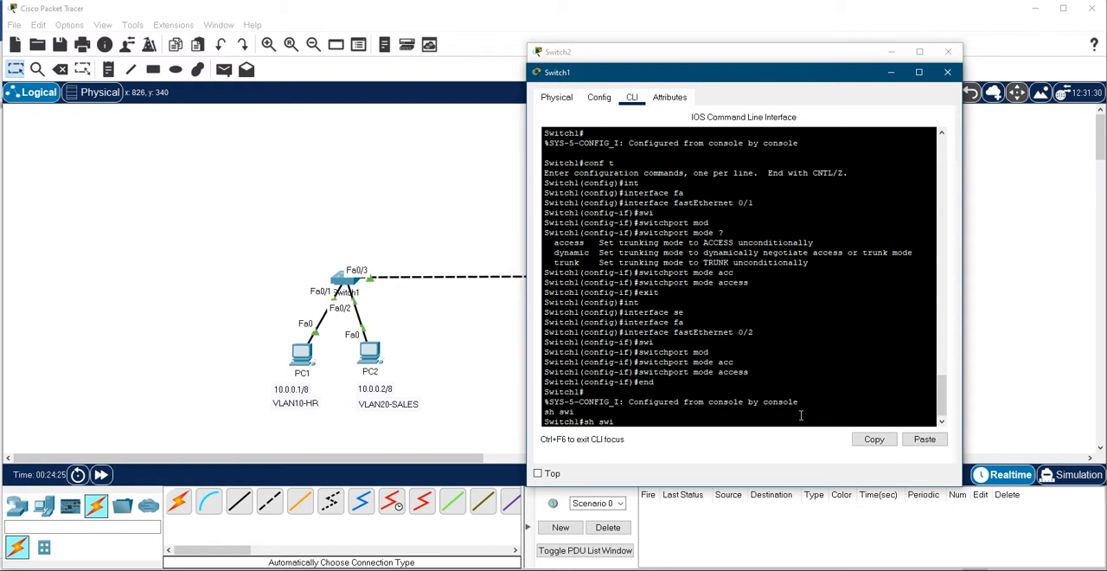
type("tch")
key("Tab")
key("BackSpace")
key("BackSpace")
key("BackSpace")
key("BackSpace")
key("BackSpace")
key("BackSpace")
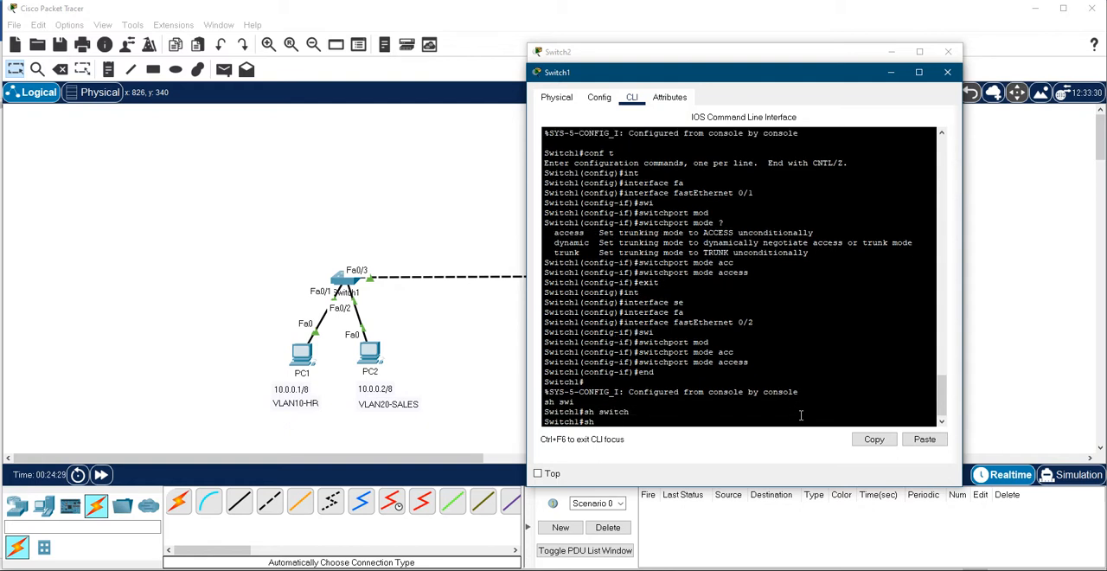
type("sh")
key("BackSpace")
key("BackSpace")
key("BackSpace")
- Display the brief VLAN table on Switch1 with sh vlan brief
type("vlan br")
key("Tab")
key("Return")
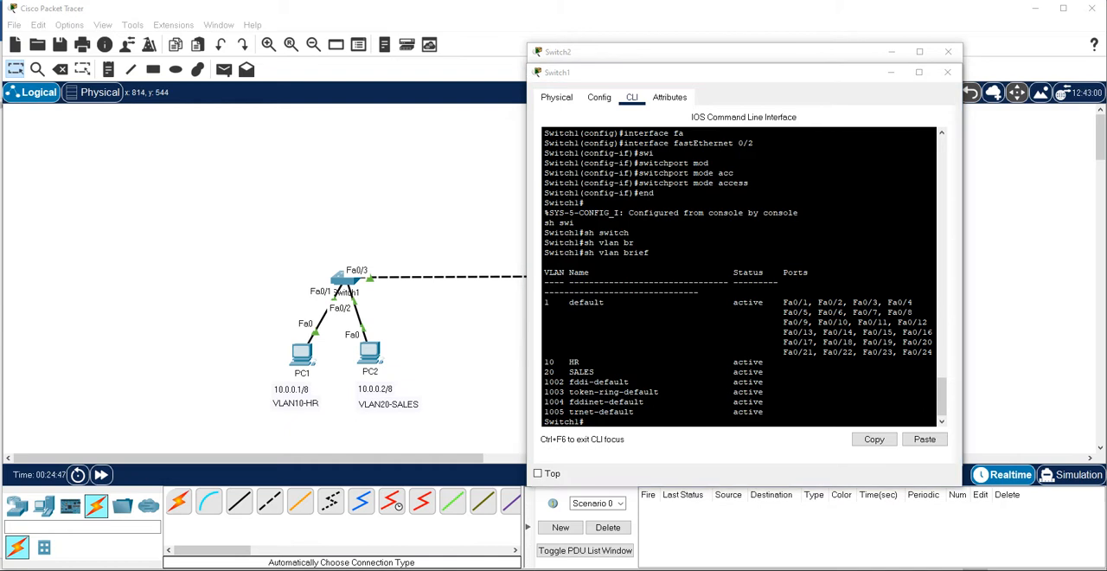
- Display the switchport details of Switch1's interfaces with sh interfaces switchport and page through to the end of the output
type("sh int")
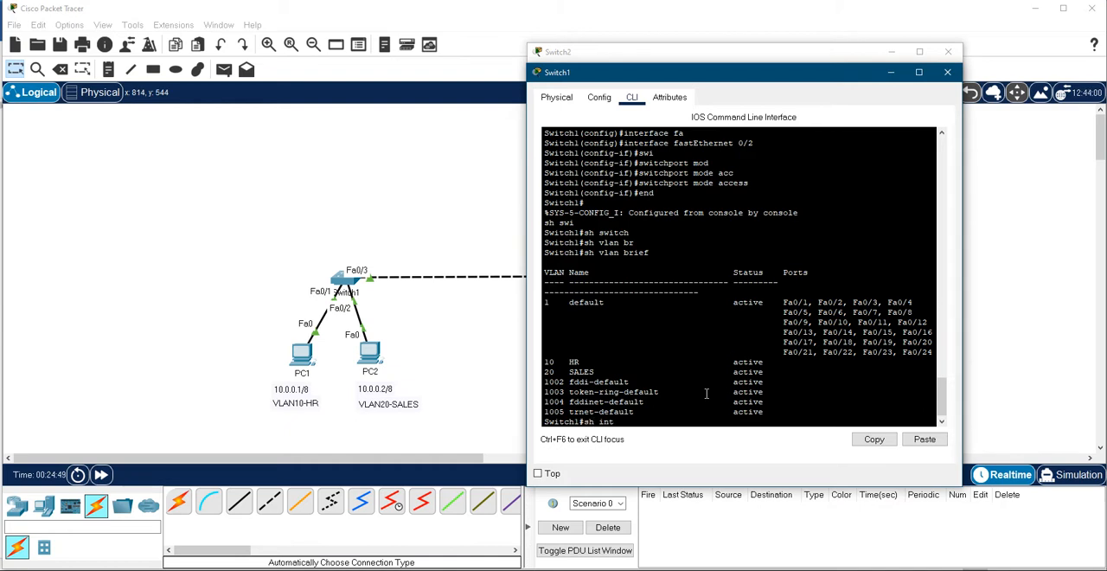
key("Tab")
type("swi")
key("Tab")
key("Return")
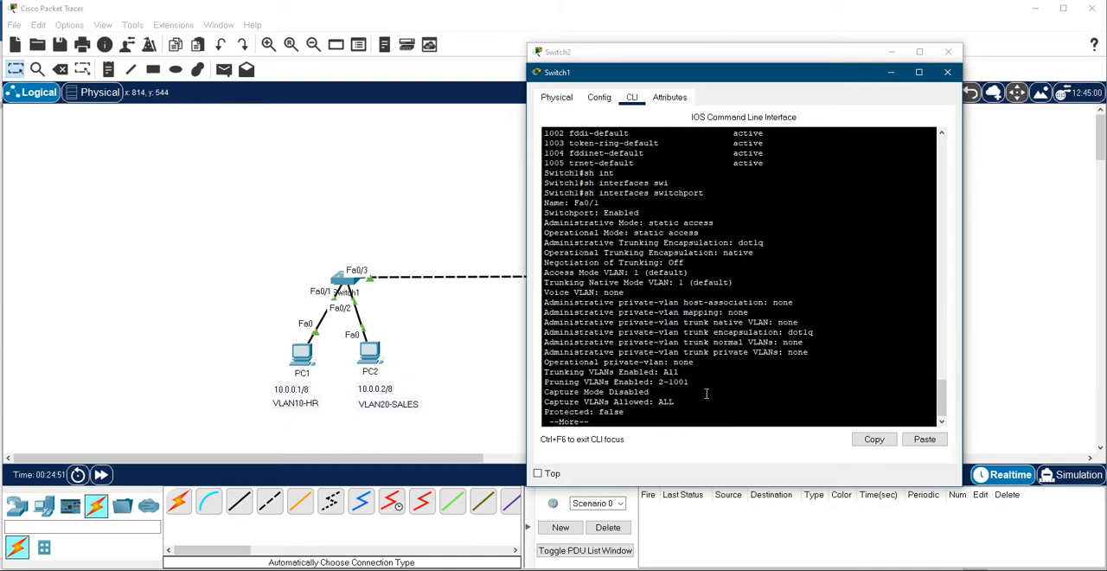
key("space")
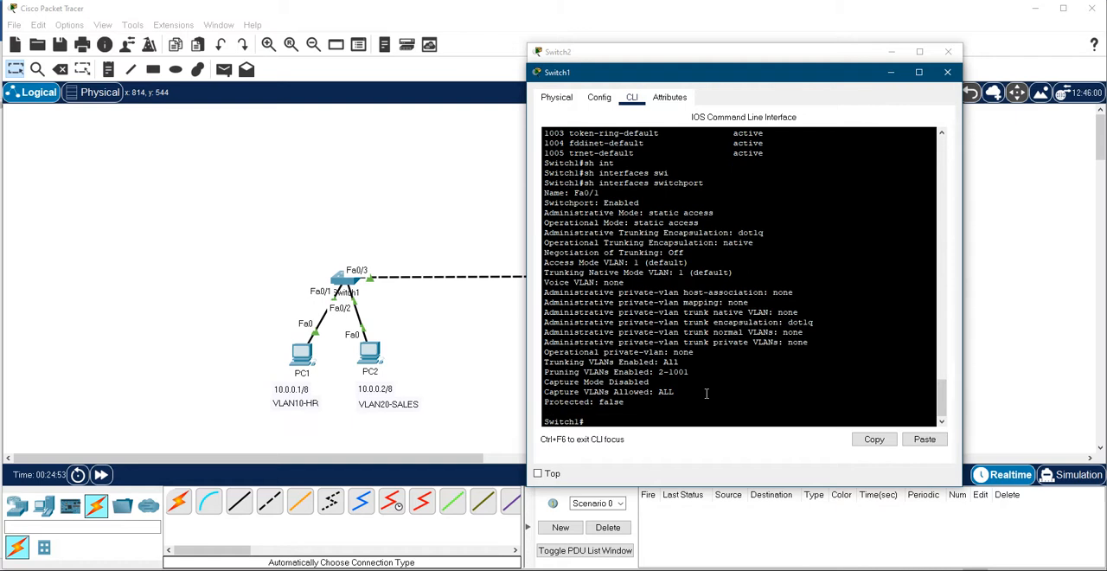
- Try to display the switchport details of a single port on Switch1 with sh interfaces switchport fas0/1
type("sh int")
key("Tab")
type("sw")
key("Tab")
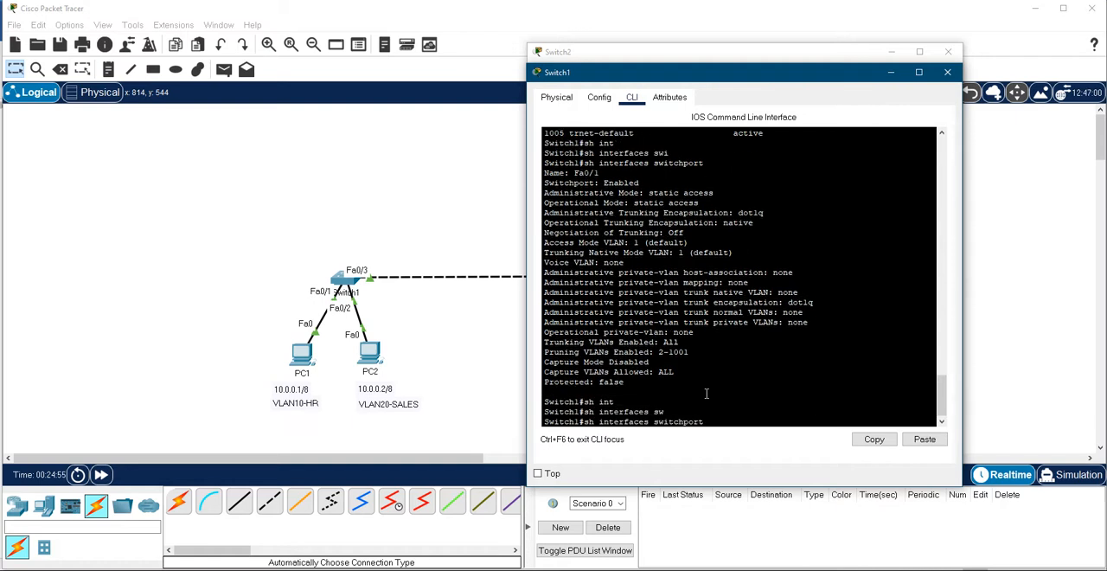
type("fas")
key("Tab")
type("0/")
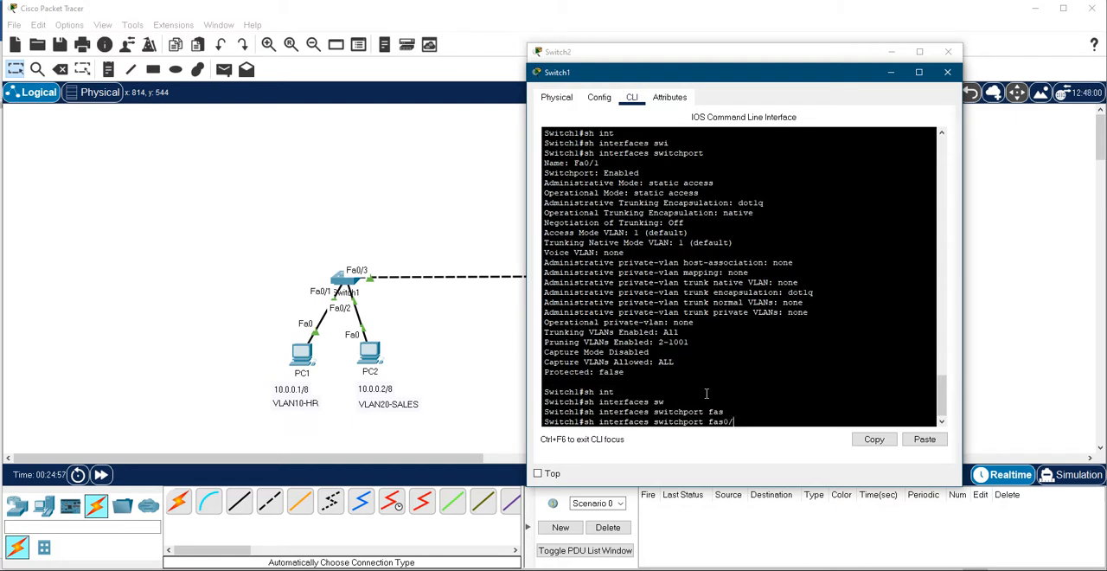
key("Return")
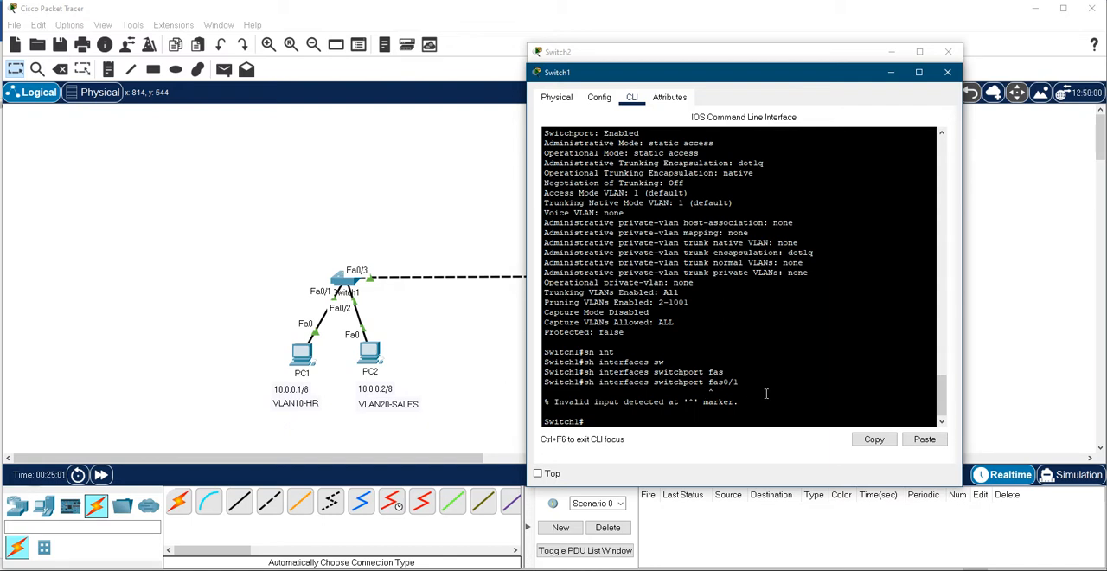
- Recall the last command without the port name, list the options after sh interfaces switchport, and run it without arguments
key("Up")
key("Left")
key("Left")
key("Left")
key("Left")
key("Left")
key("Left")
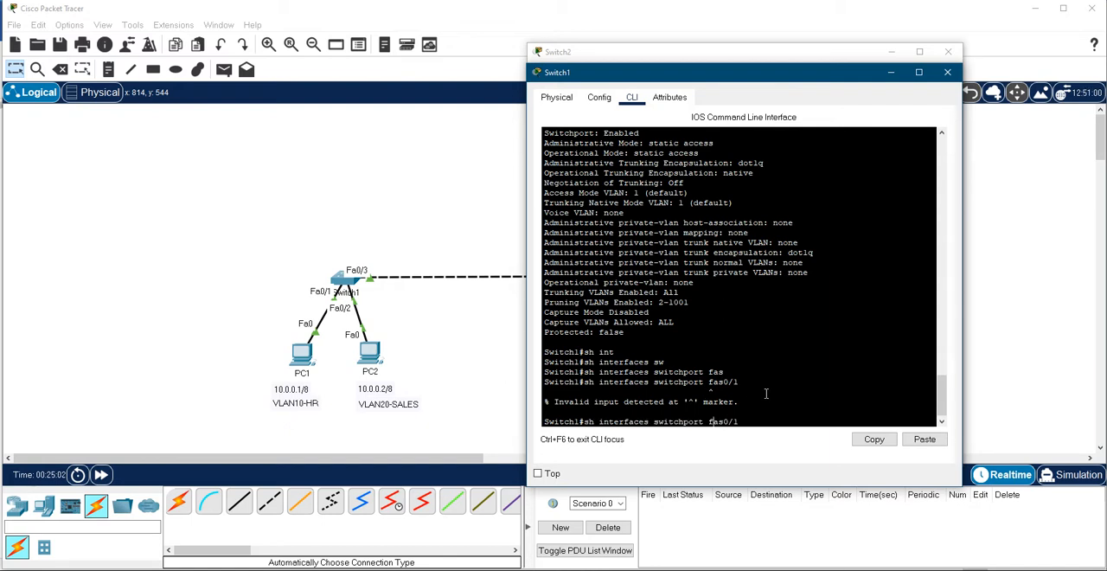
key("Right")
key("Right")
key("BackSpace")
key("BackSpace")
key("BackSpace")
key("BackSpace")
key("BackSpace")
type("?")
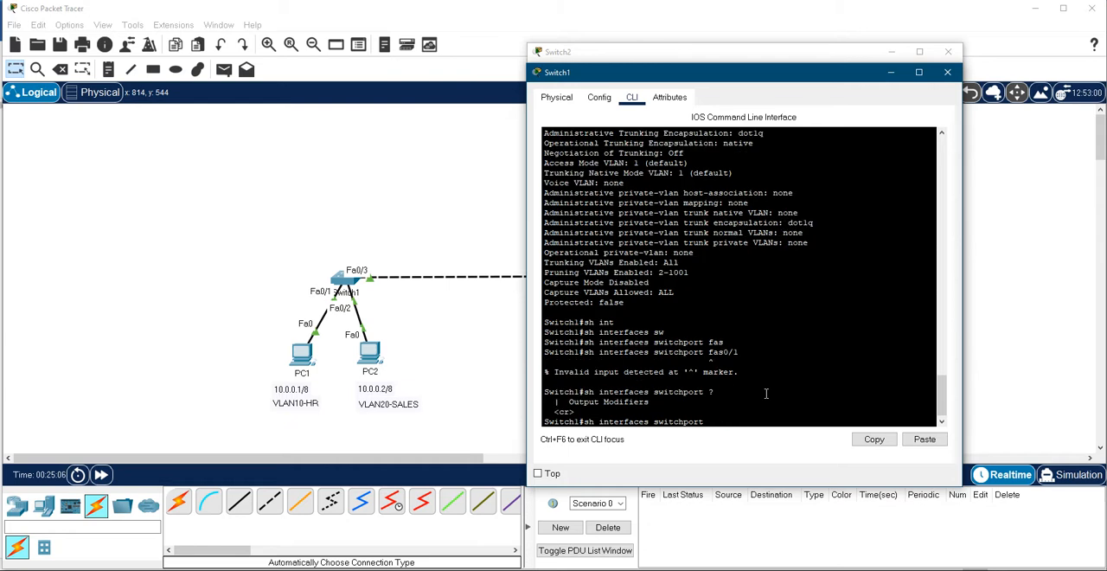
key("Return")
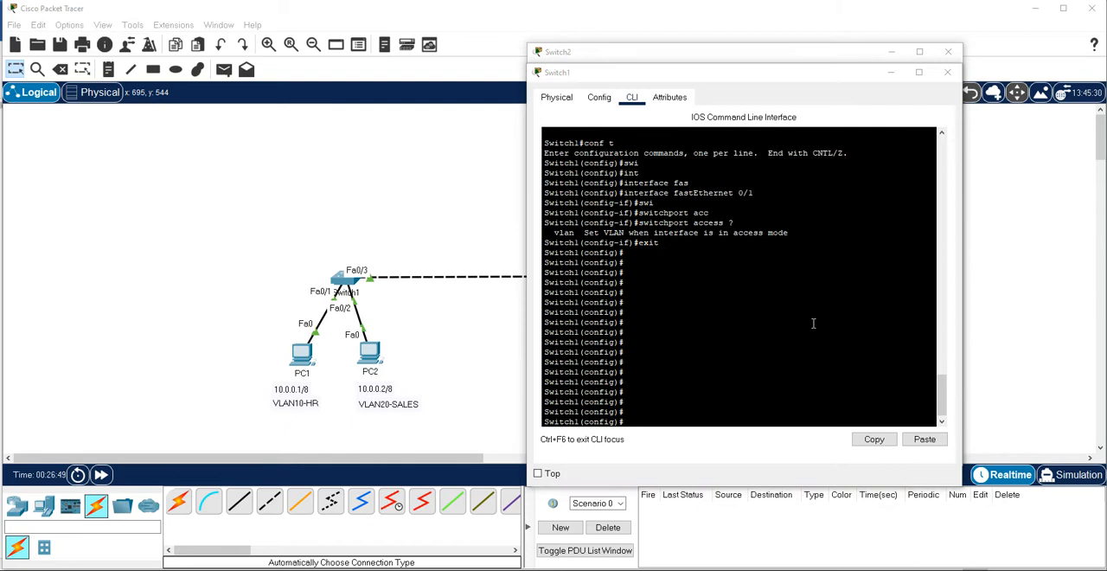
- Open interface fastEthernet 0/1 for configuration on Switch1
left_click(795, 324)
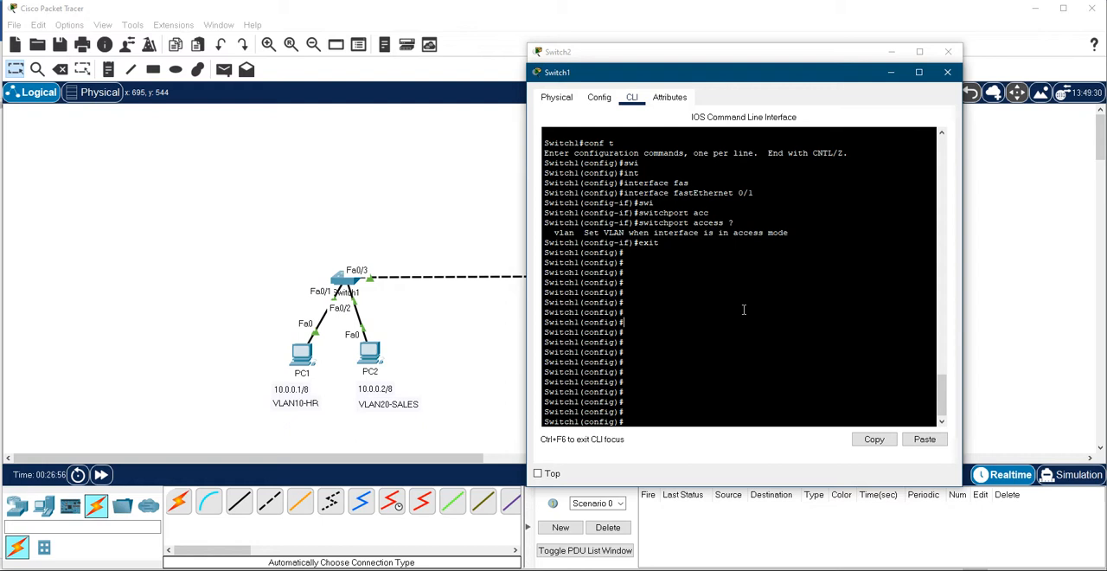
key("Return")
key("Return")
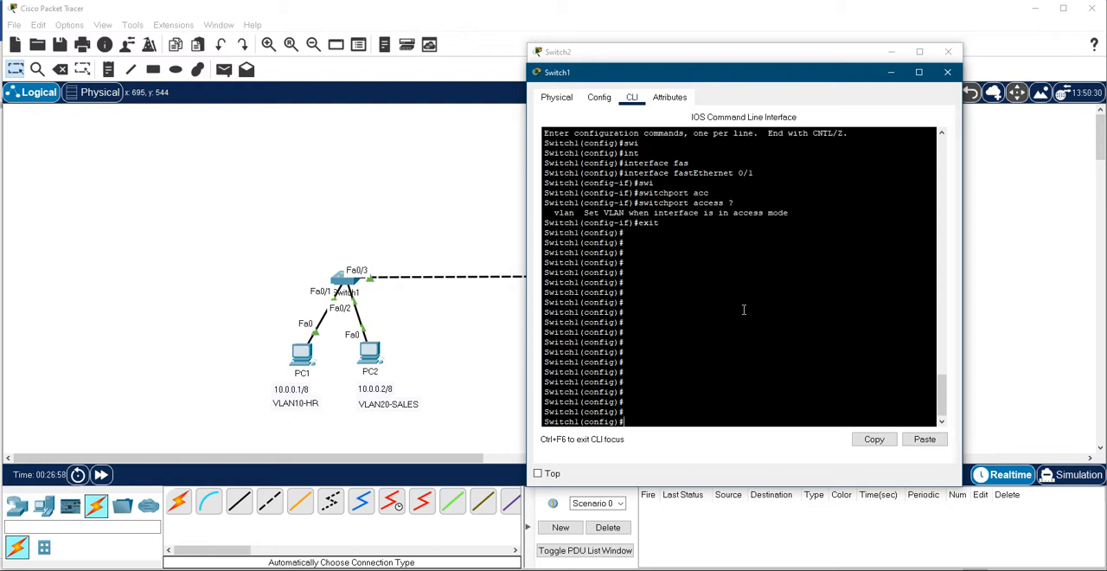
type("int")
key("Tab")
type("fa")
key("Tab")
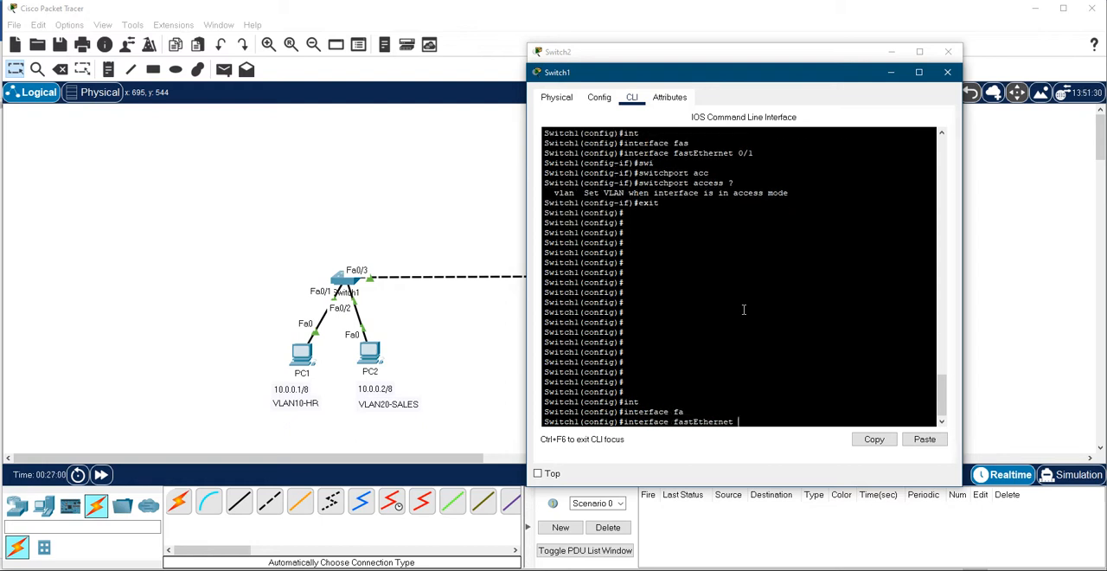
type("0/1")
key("Return")
- List the available switchport options, assign fastEthernet 0/1 on Switch1 to access VLAN 10 and exit the interface
type("swi")
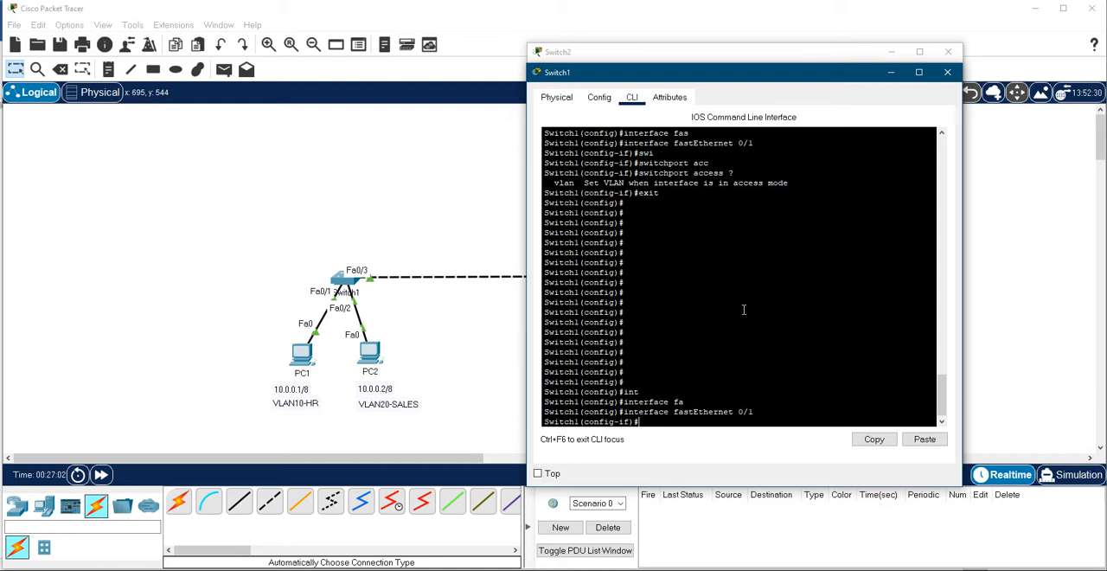
key("Tab")
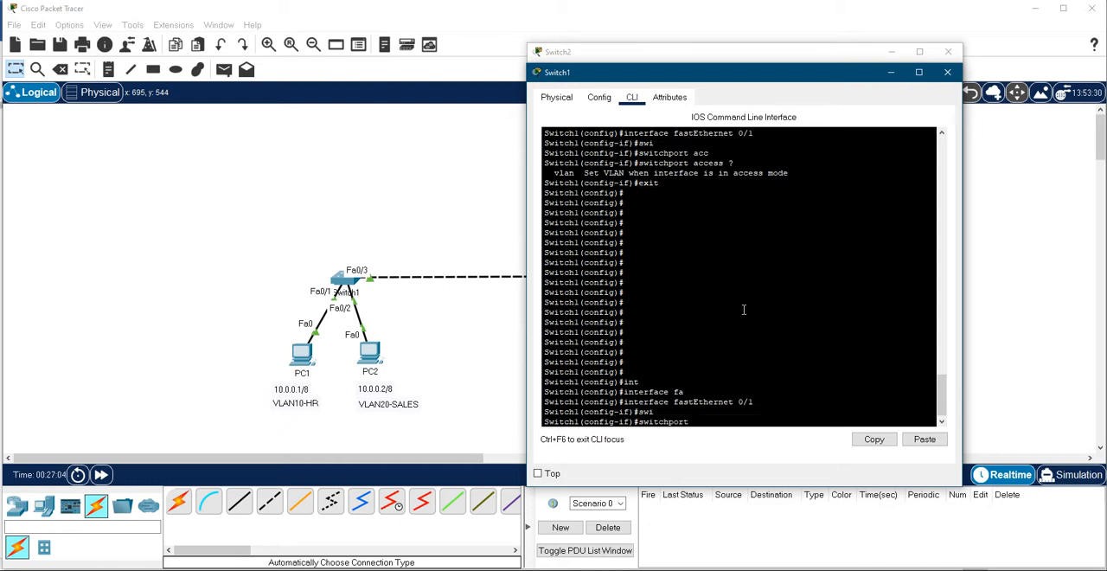
type("?")
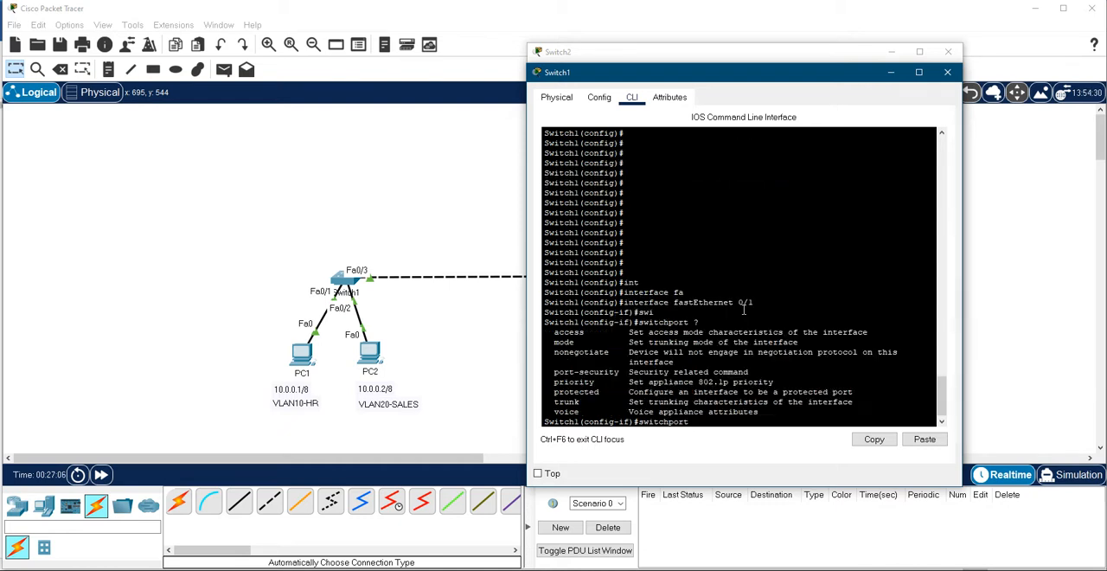
type("acc")
key("Tab")
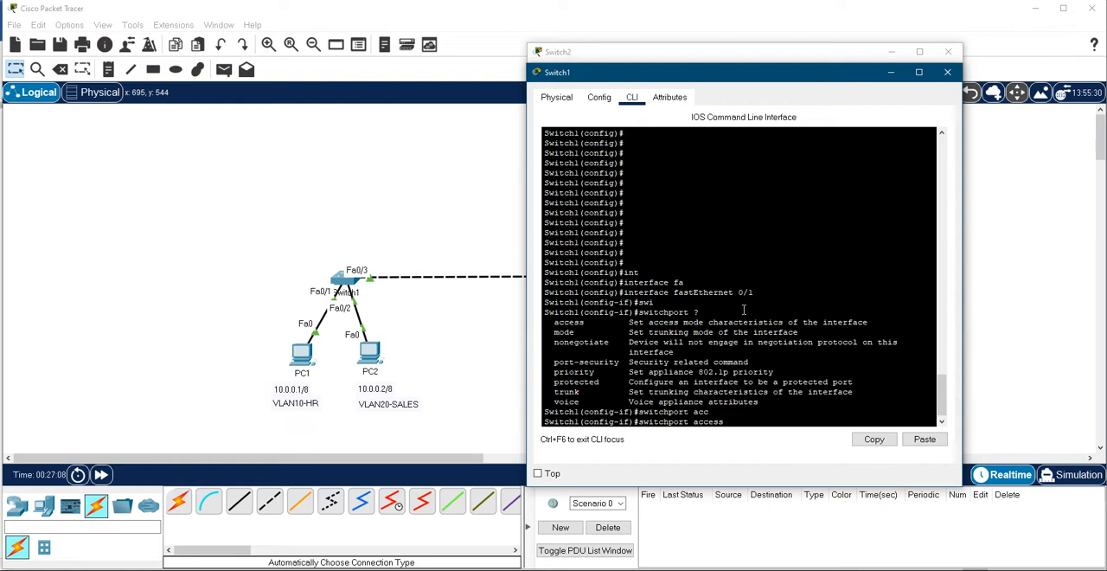
type("?vl")
key("Tab")
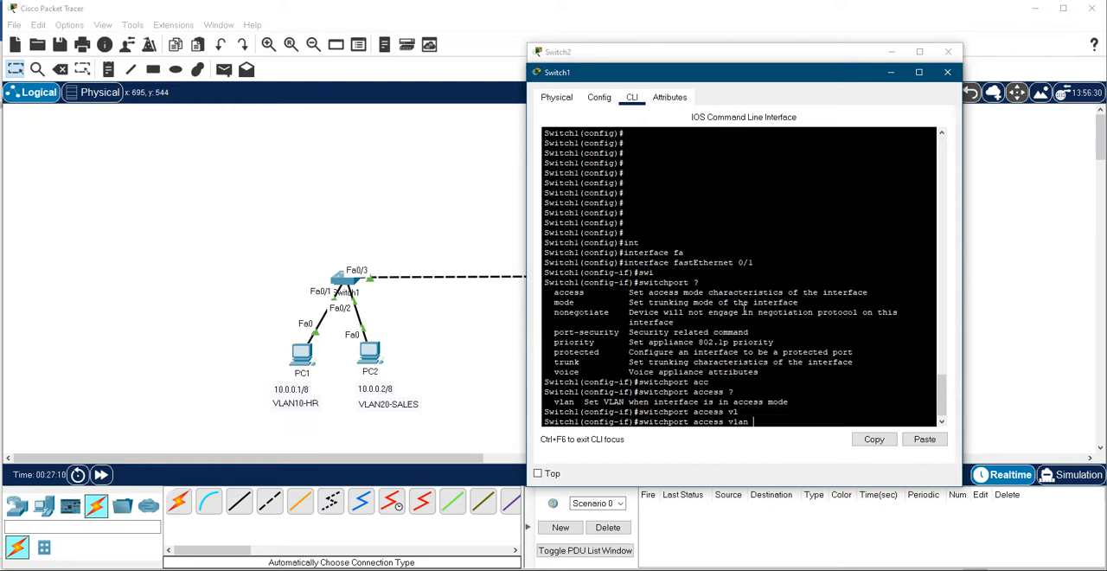
type("?")
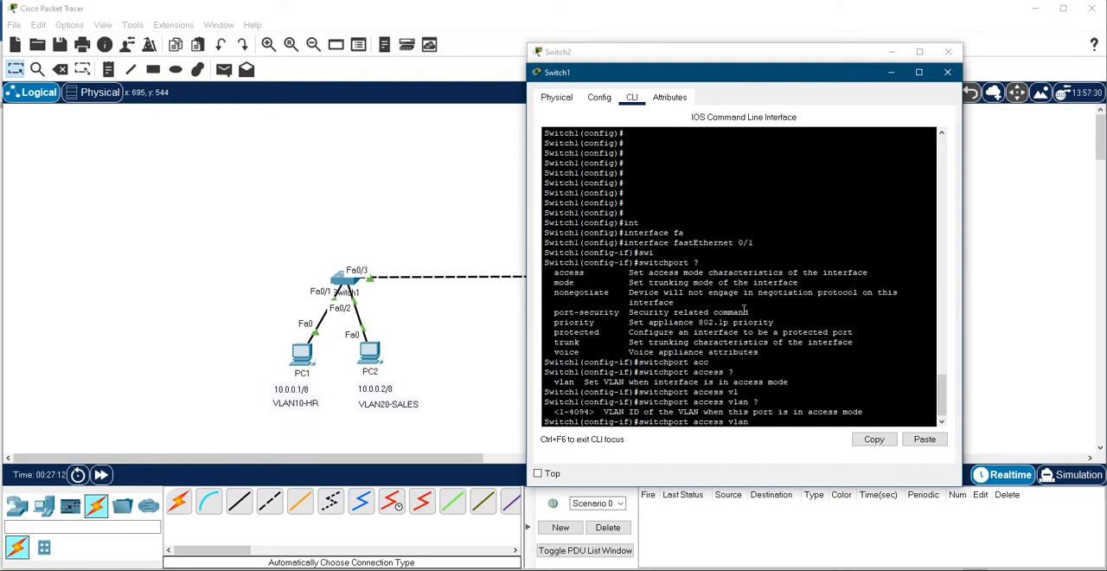
type("10")
key("Return")
type("exit")
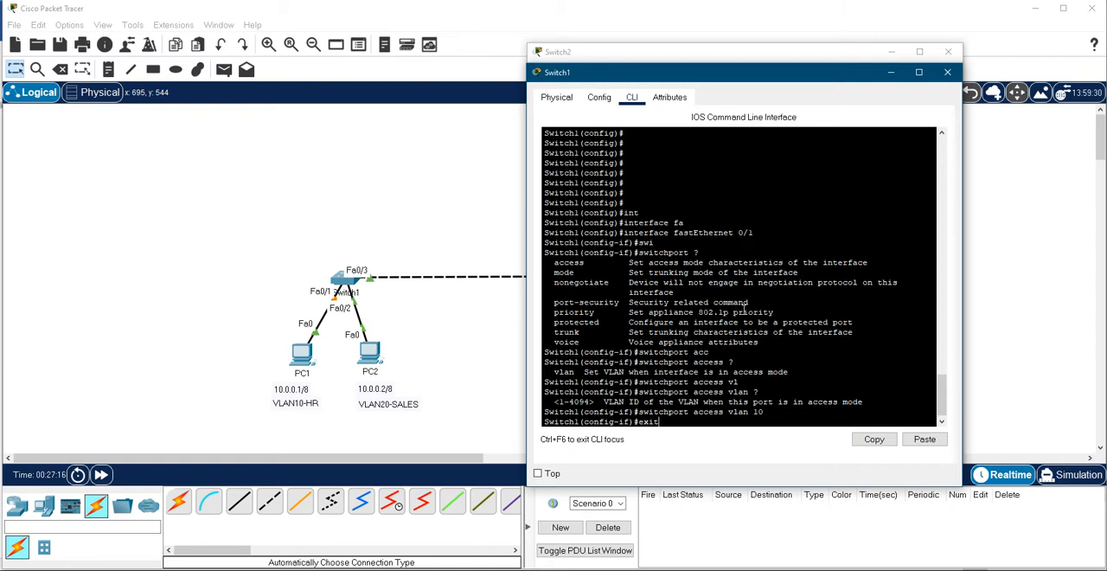
key("Return")
- Open interface fastEthernet 0/2 on Switch1 for configuration
type("int")
key("Tab")
type("fas")
key("Tab")
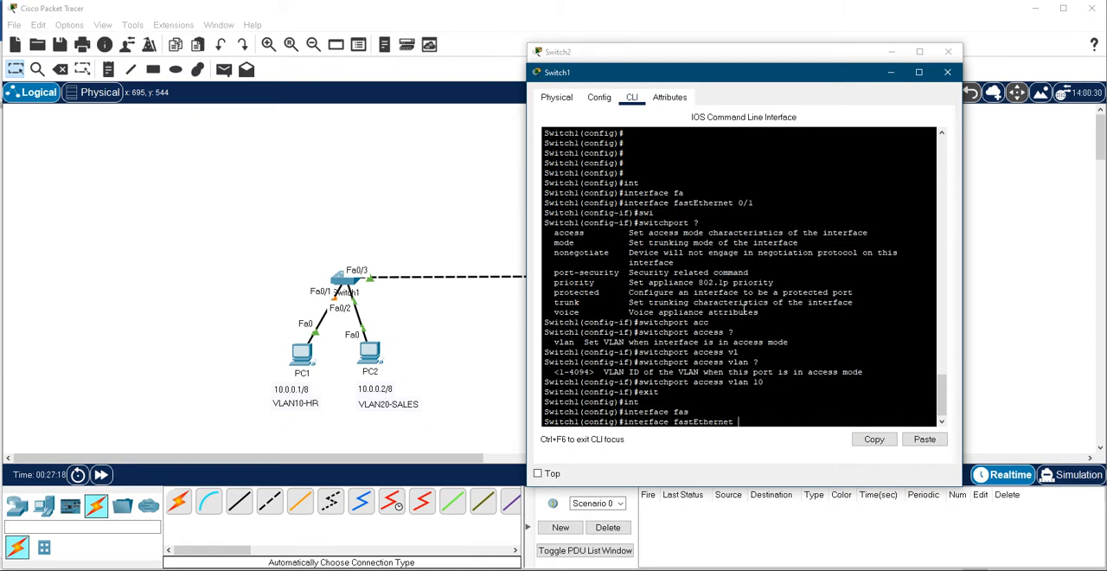
type("0/2")
key("Return")
- Check the allowed VLAN ID range and assign fastEthernet 0/2 on Switch1 to access VLAN 20
type("swi")
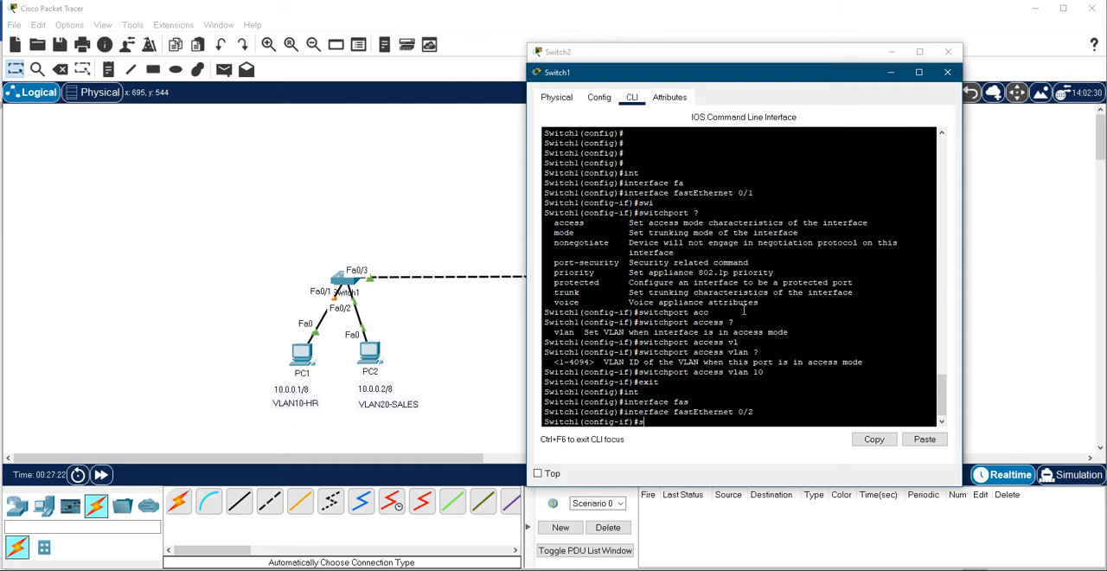
key("Tab")
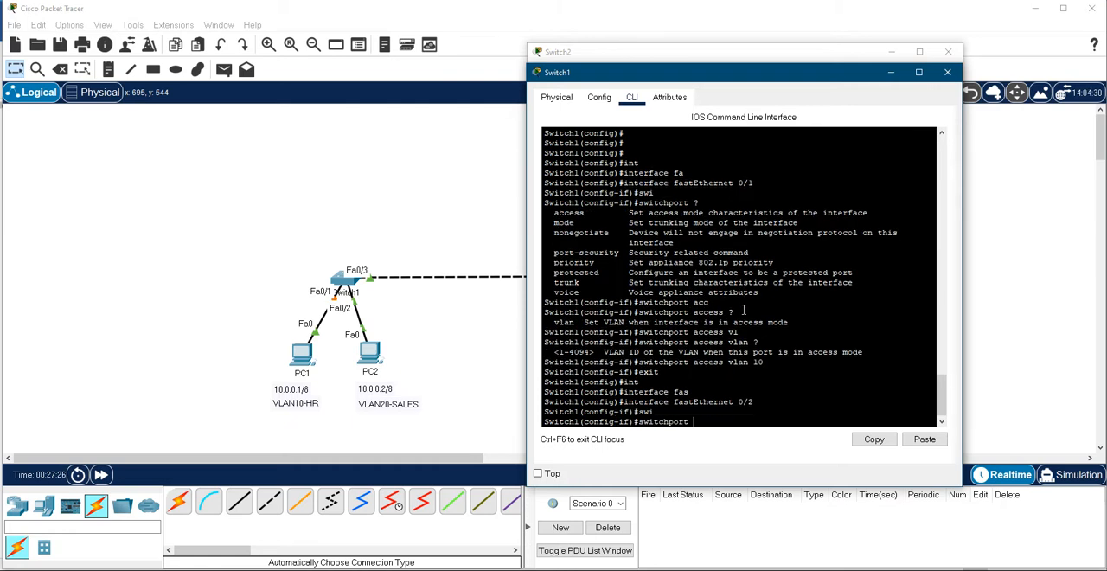
type("ac")
key("Tab")
type("vl")
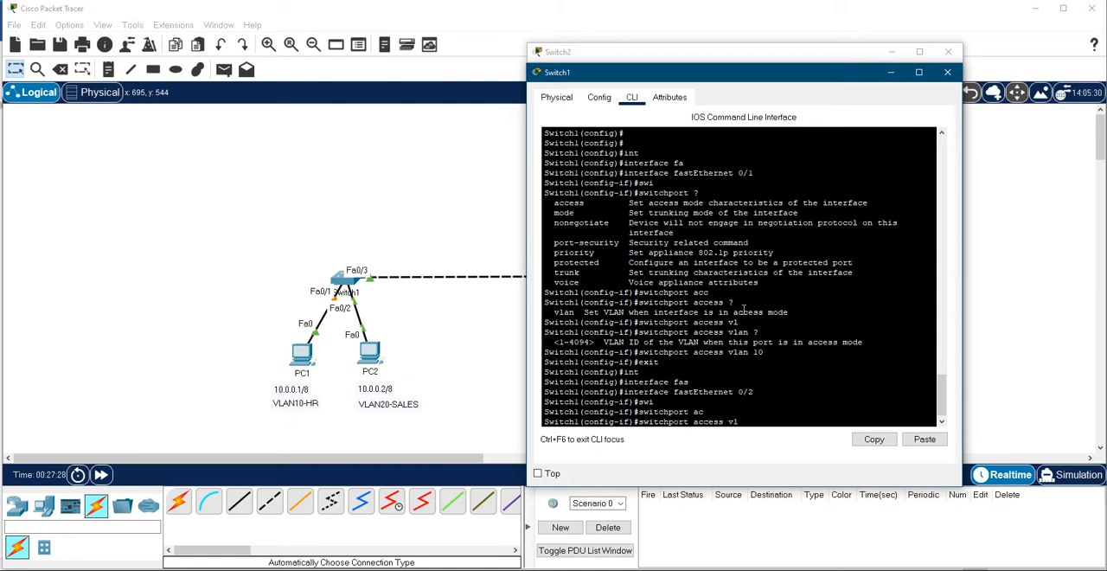
key("Tab")
type("?")
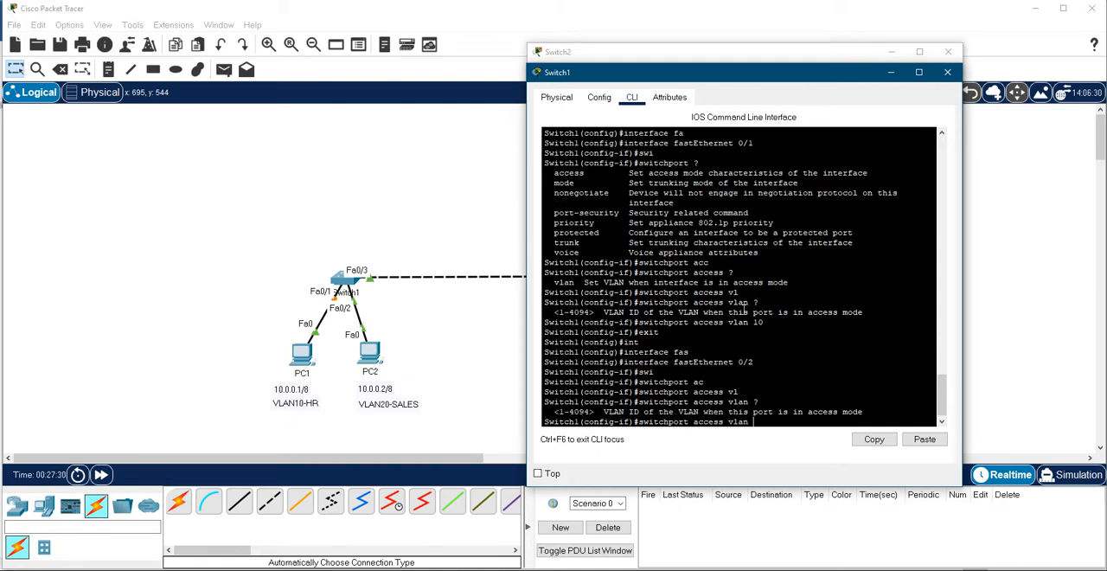
type("20")
key("Return")
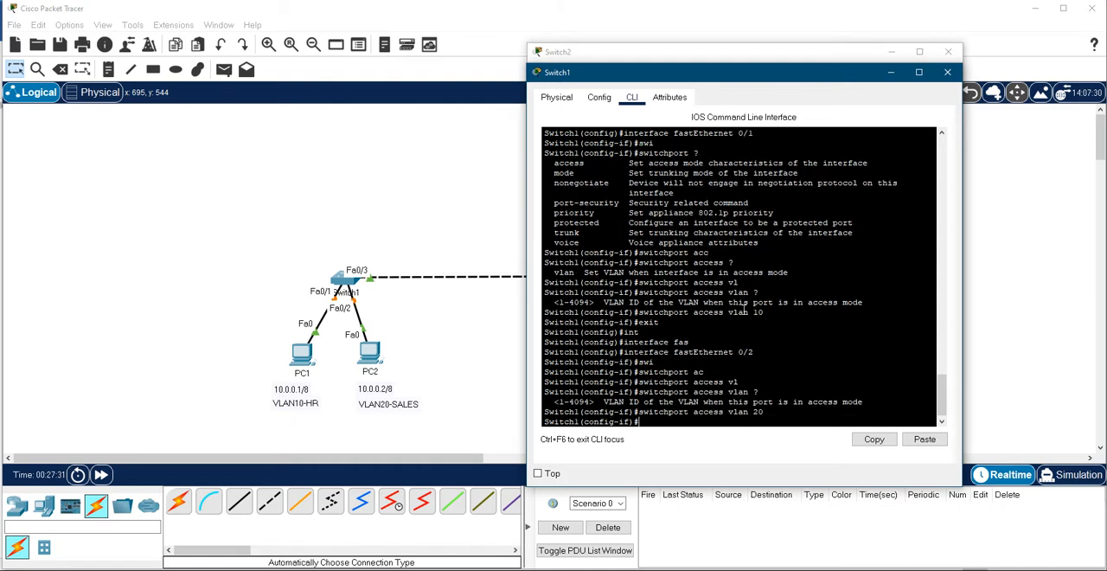
- End configuration mode on Switch1 and save the configuration with wr
type("end")
key("Return")
type("wr")
key("Return")
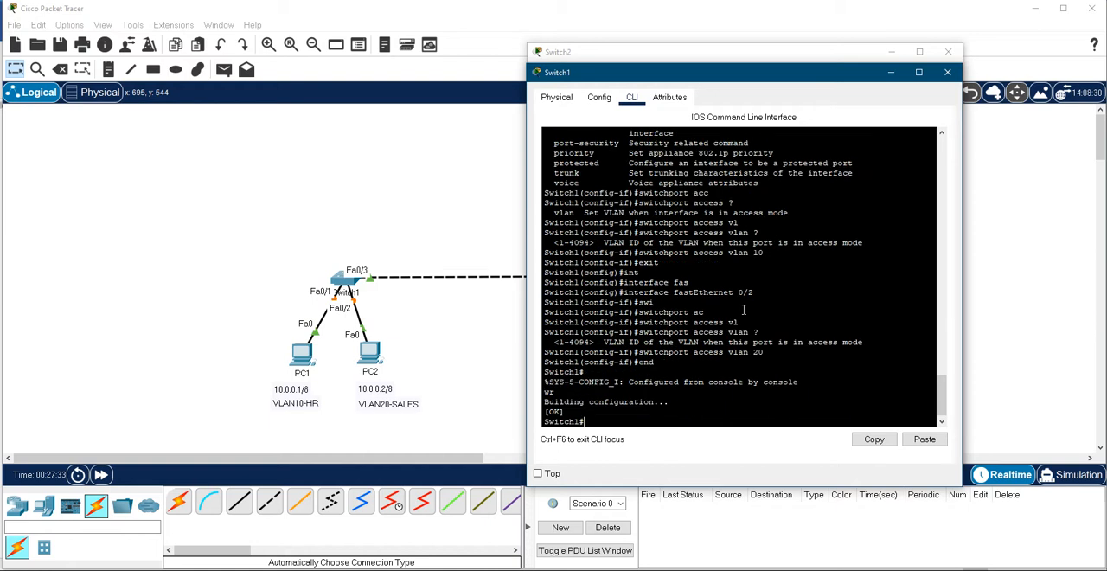
- Switch to Switch2, enter configuration mode, open interface fastEthernet 0/1 and close the Switch1 window
left_click(900, 569)
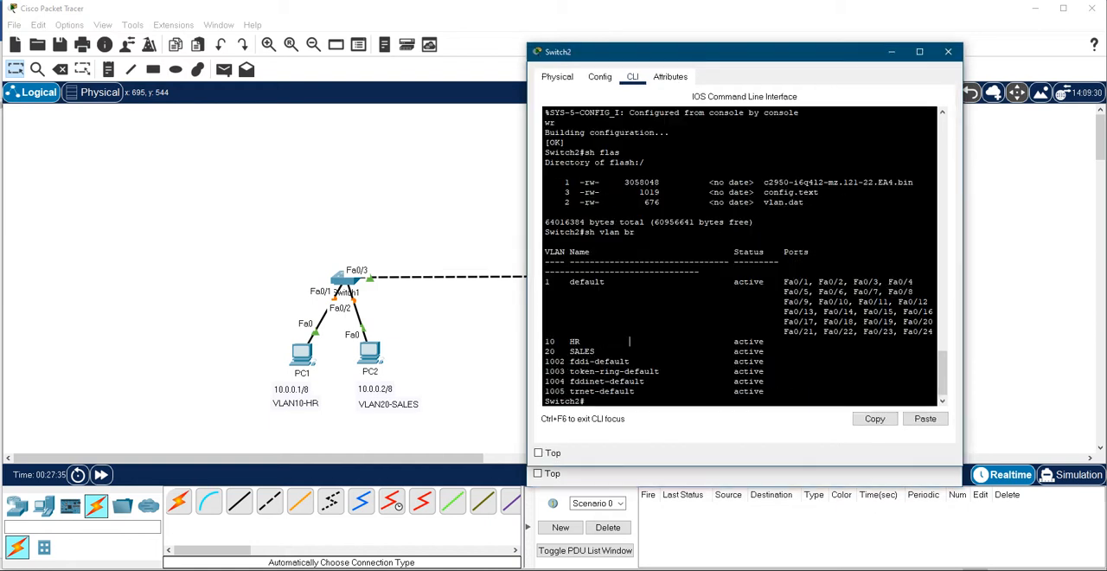
type("conf t")
key("Return")
type("int")
key("Tab")
type("fas")
key("Tab")
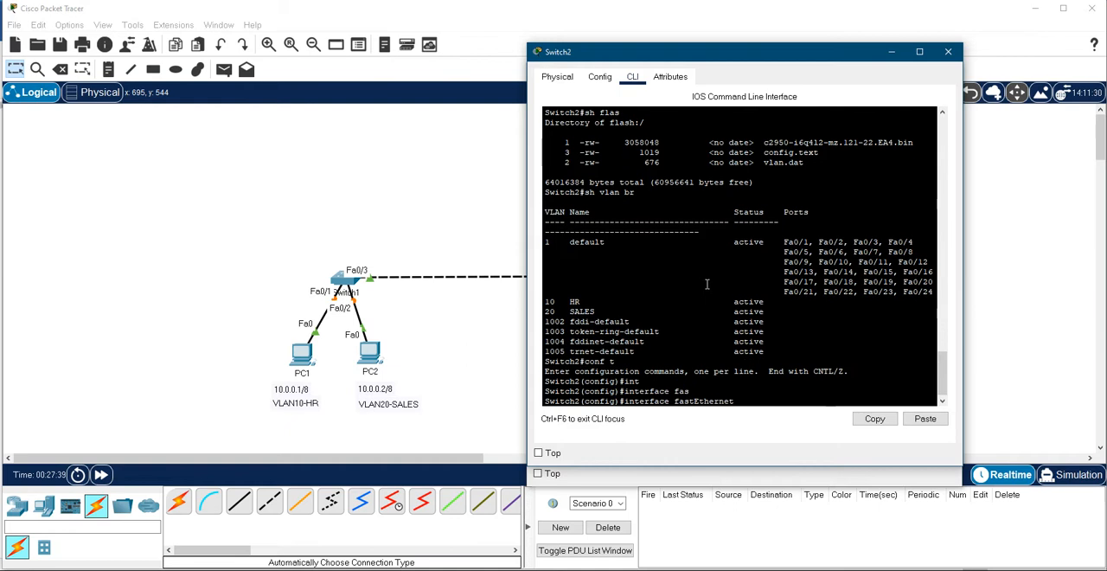
left_click_drag(771, 61, 374, 32)
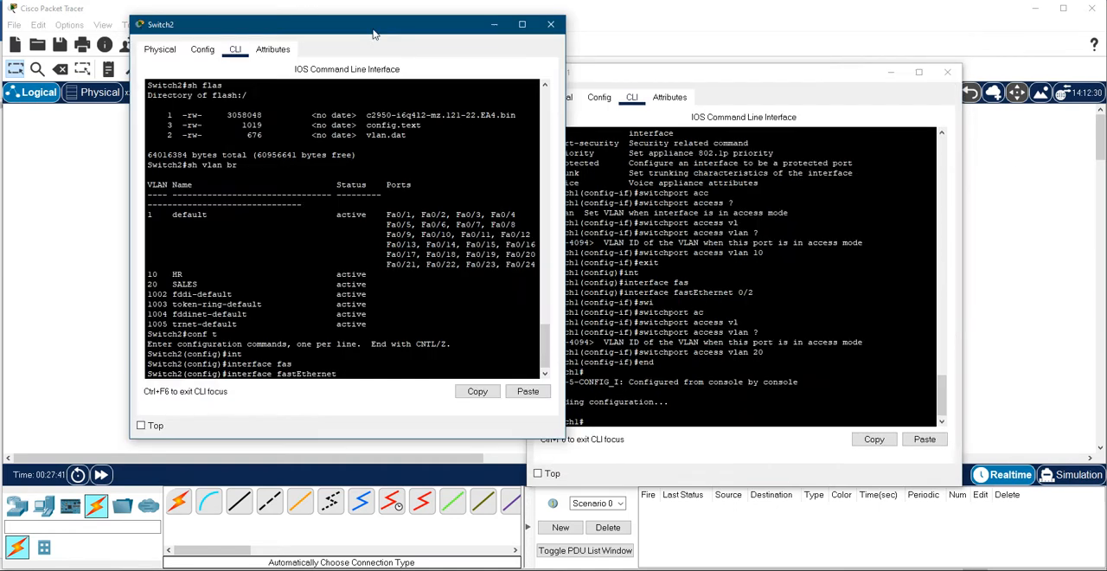
left_click(947, 72)
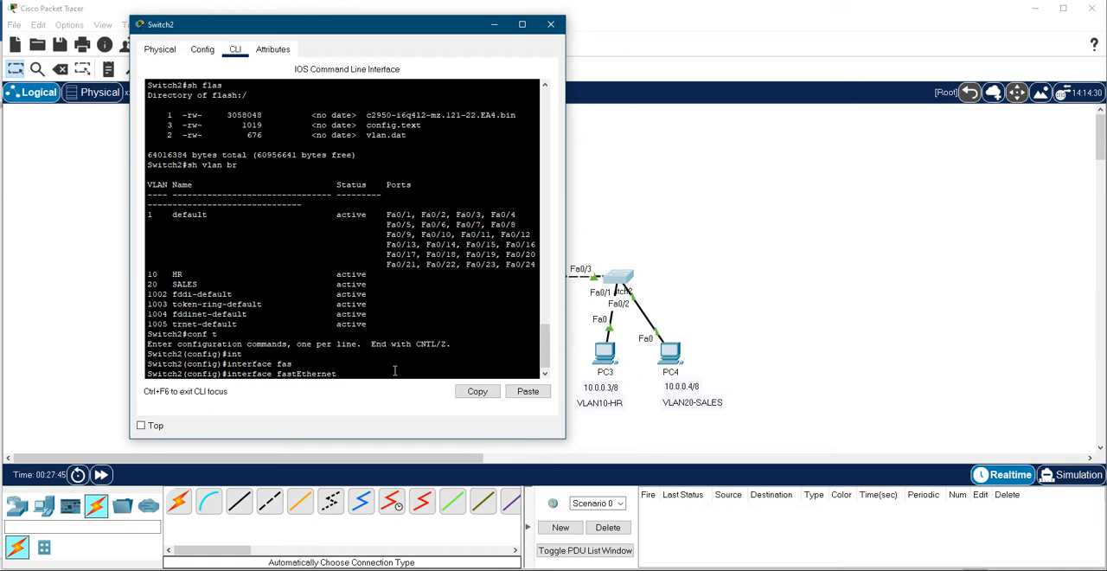
type("0/1")
key("Return")
- List the available switchport options for fastEthernet 0/1 on Switch2
type("swi")
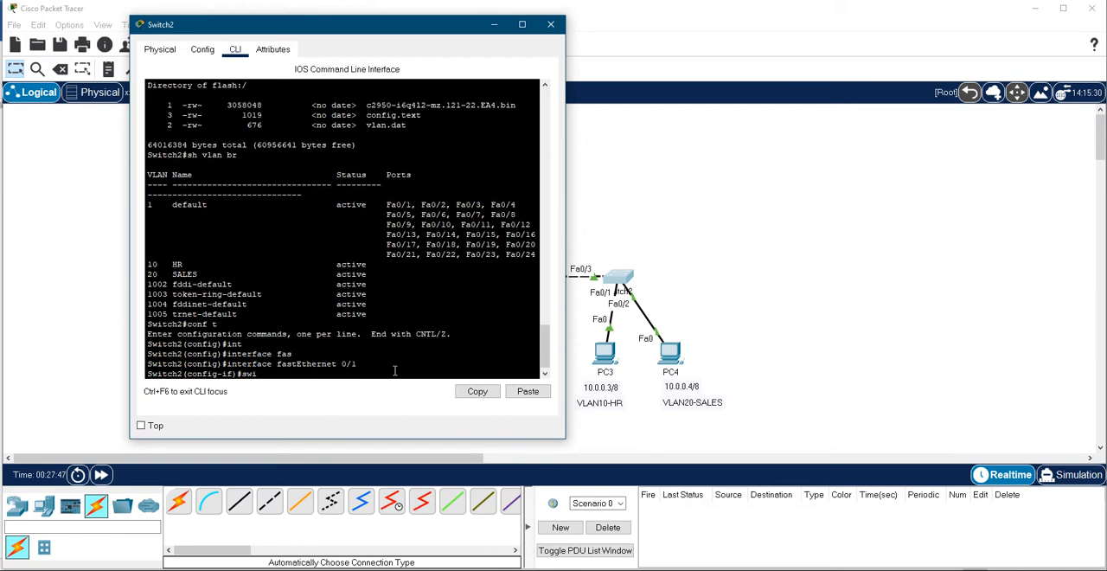
key("Tab")
type("mode")
key("Tab")
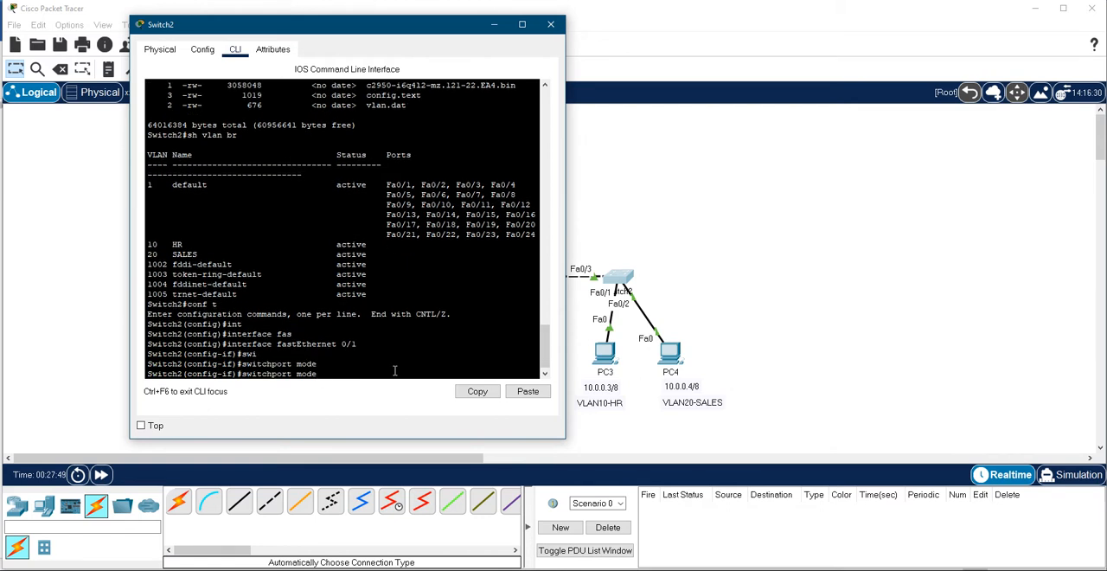
key("BackSpace")
key("BackSpace")
key("BackSpace")
key("BackSpace")
type("?")
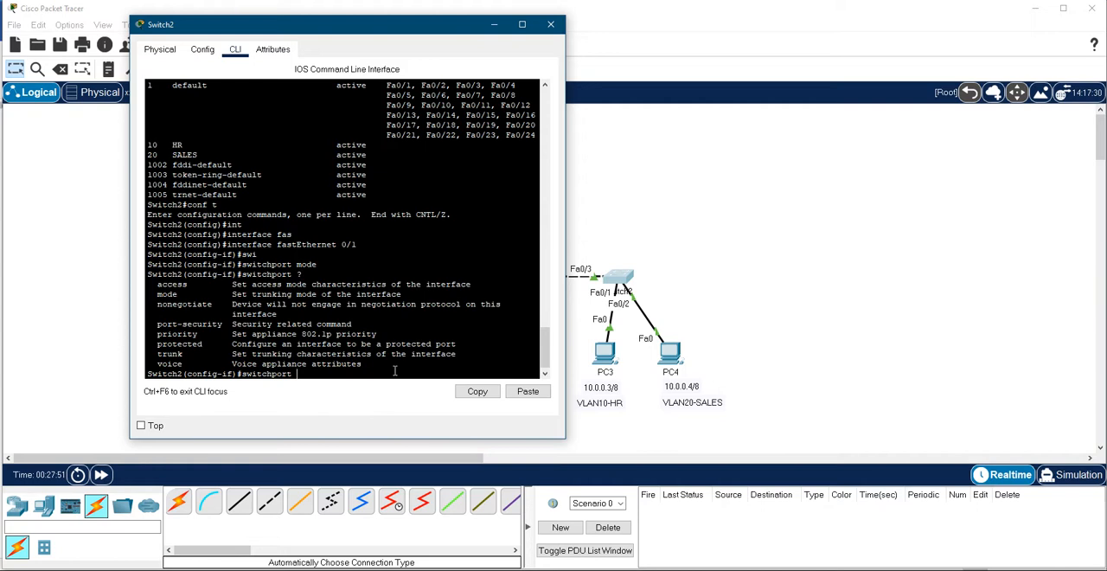
type("acc")
- Check the switchport access options, assign fastEthernet 0/1 on Switch2 to access VLAN 10 and exit the interface
key("Tab")
type("?")
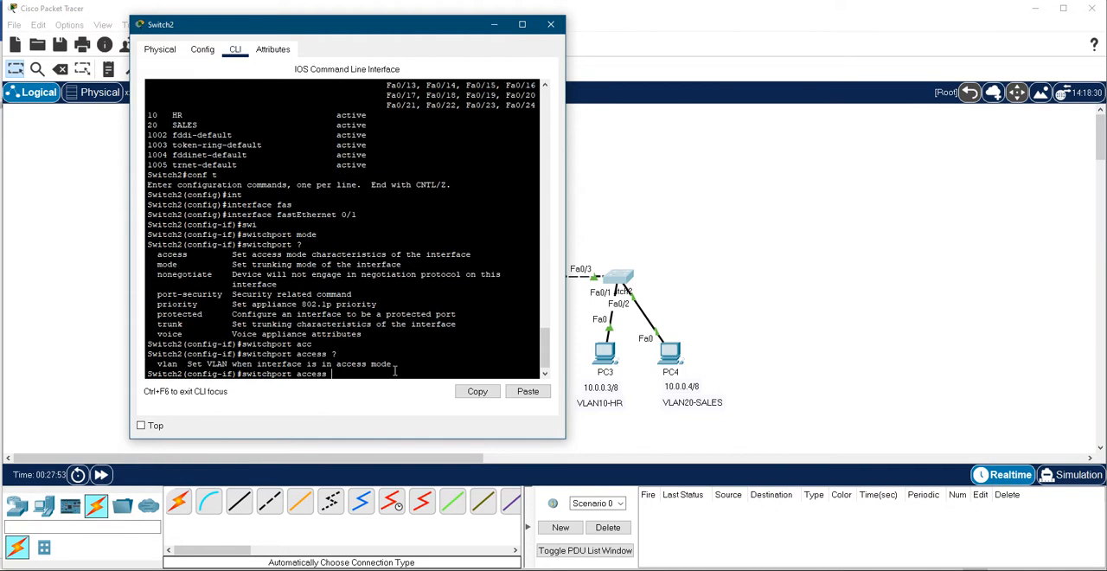
type("vl")
key("Tab")
type("10")
key("Return")
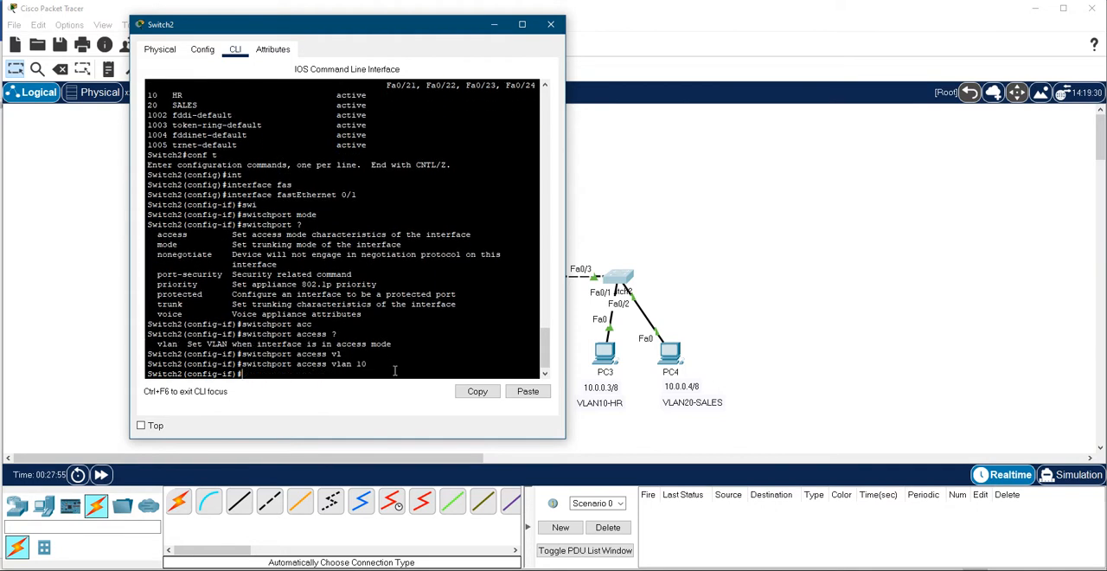
type("exit")
key("Return")
- Open interface fastEthernet 0/2 on Switch2 for configuration
type("int")
key("Tab")
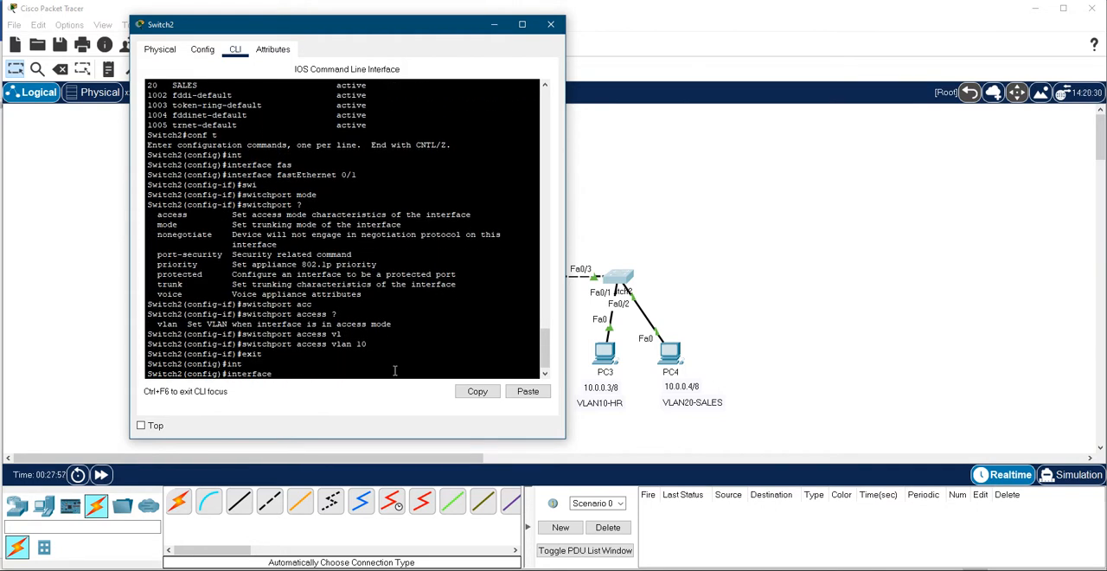
type("fas")
key("Tab")
type("0/2")
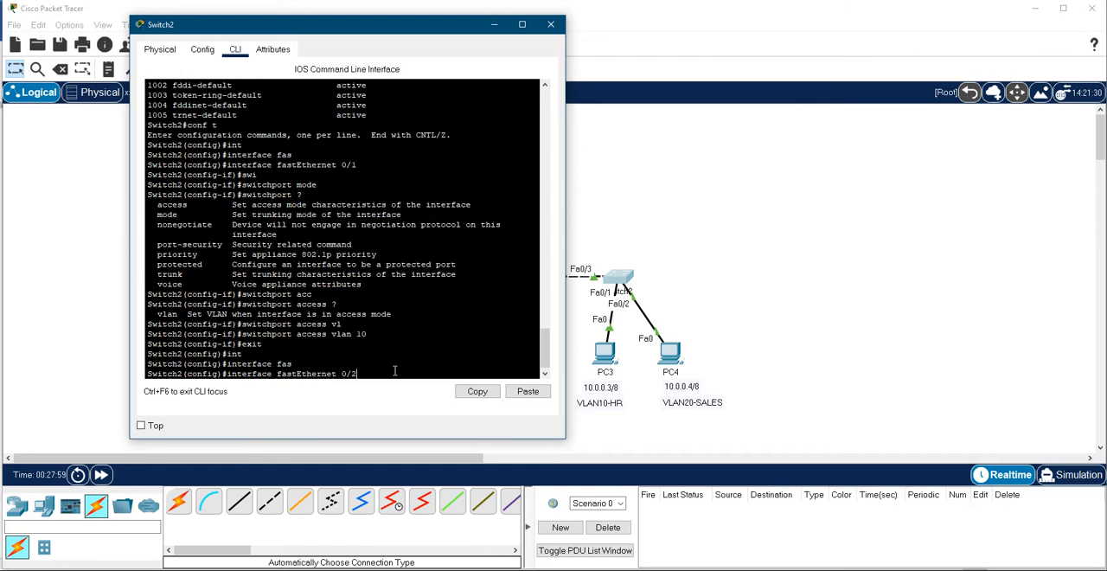
key("Return")
- Assign fastEthernet 0/2 on Switch2 to access VLAN 20
type("swi")
key("Tab")
type("acc")
key("Tab")
type("vl")
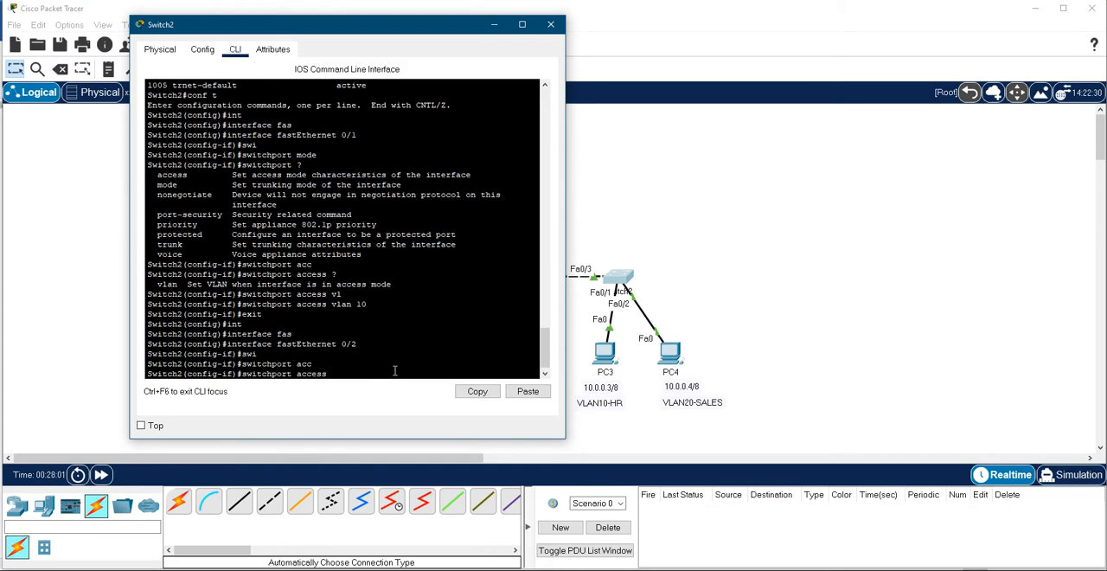
key("Tab")
type("20")
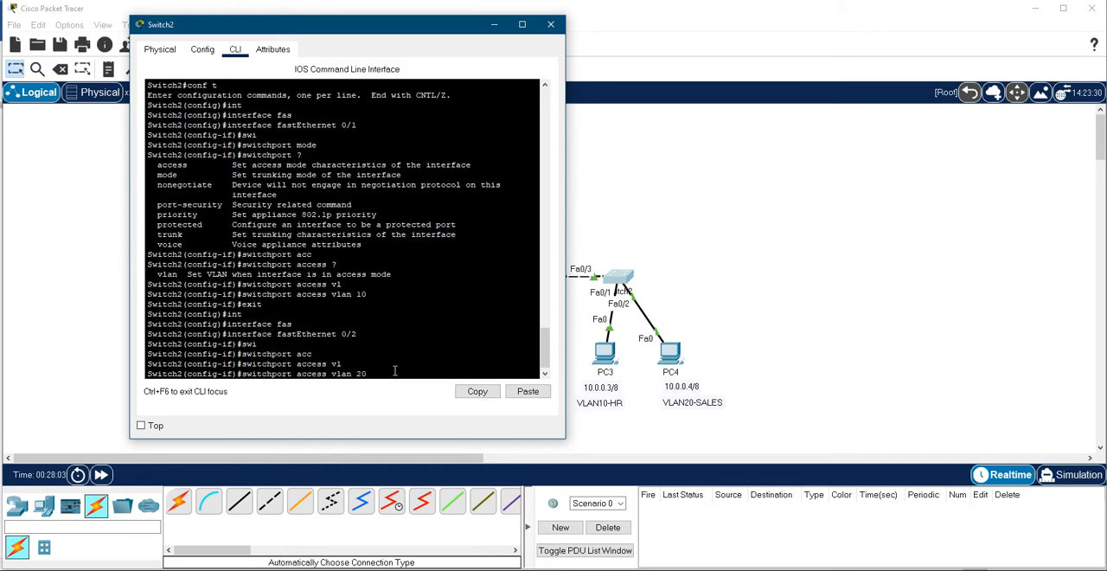
key("Return")
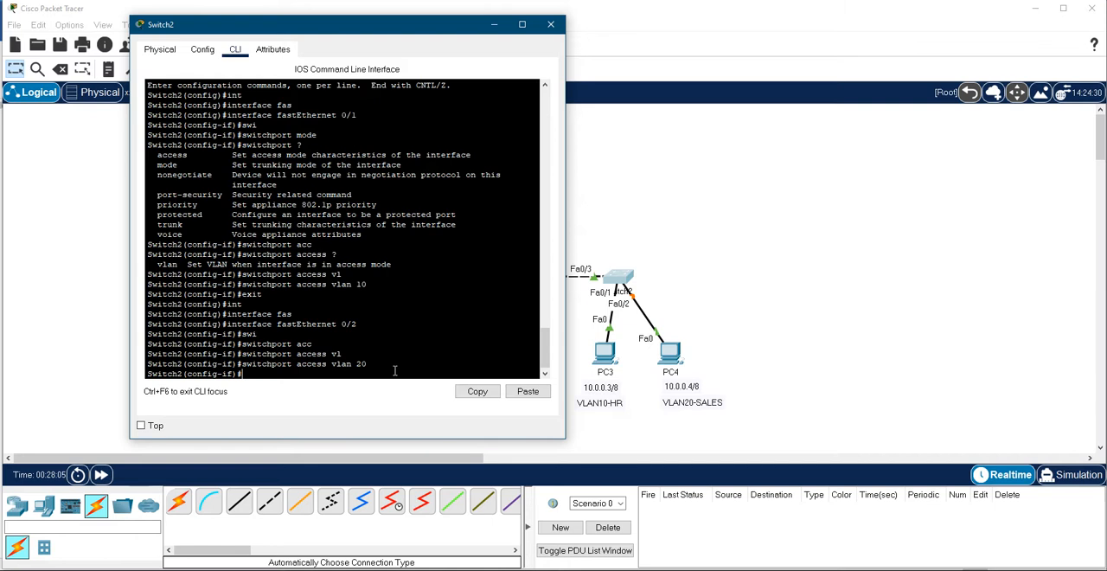
- End configuration mode on Switch2 and save the configuration with wr
type("end")
key("Return")
type("wr")
key("Return")
- Display the brief VLAN table on Switch2 and check the ports of the HR and SALES VLANs
type("sh ")
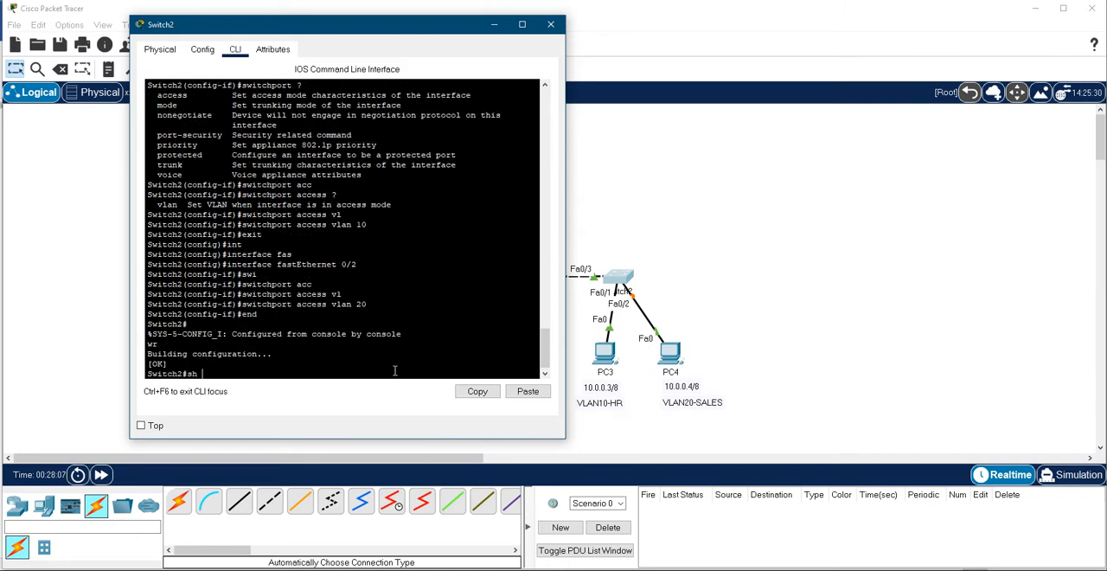
type("swi")
key("Tab")
key("BackSpace")
key("BackSpace")
key("BackSpace")
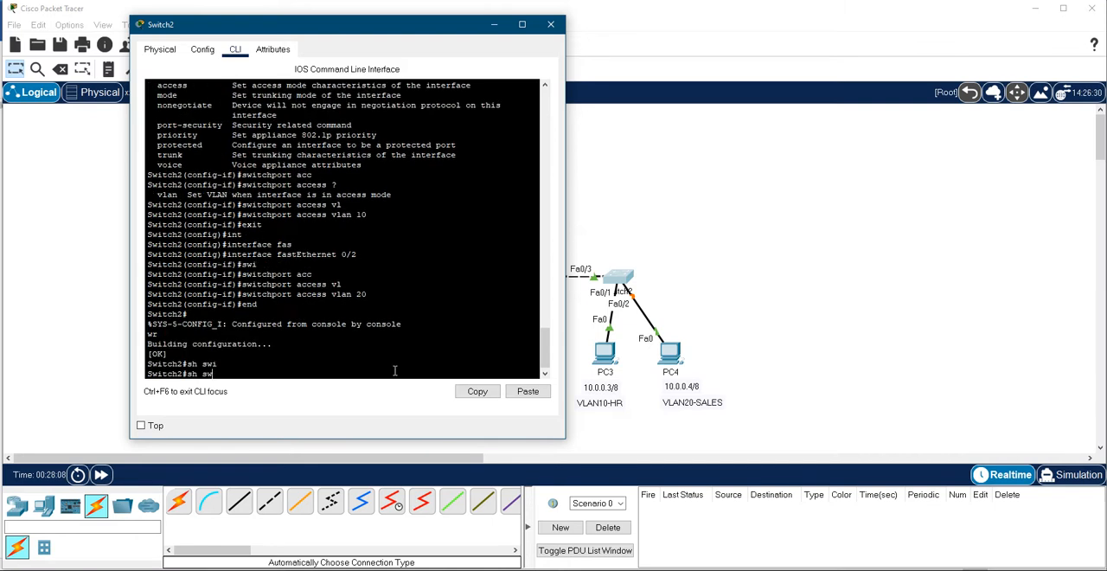
type("vlan br")
key("Tab")
key("Return")
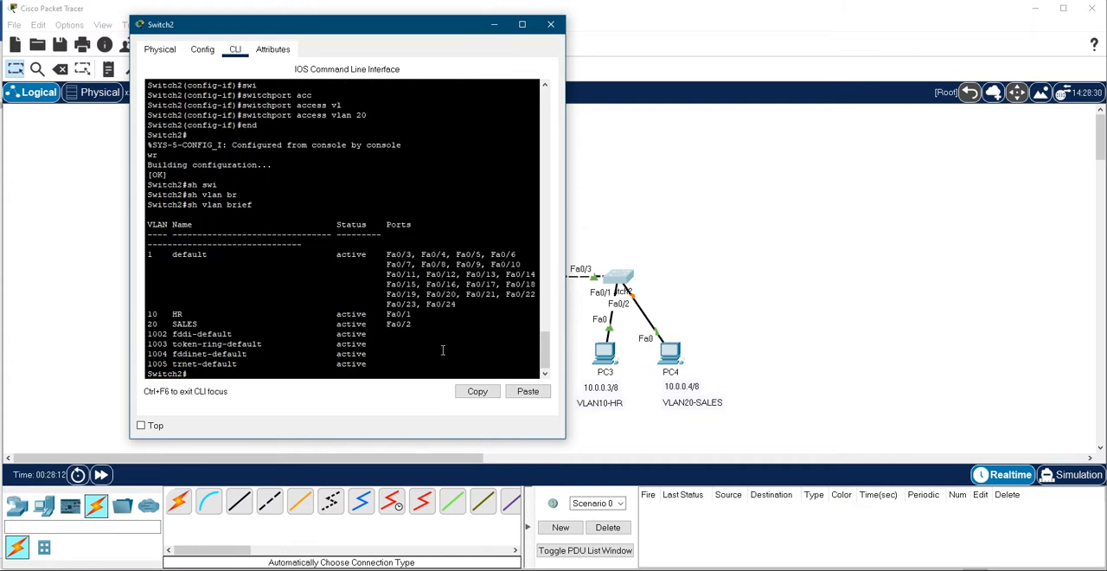
left_click_drag(413, 315, 147, 315)
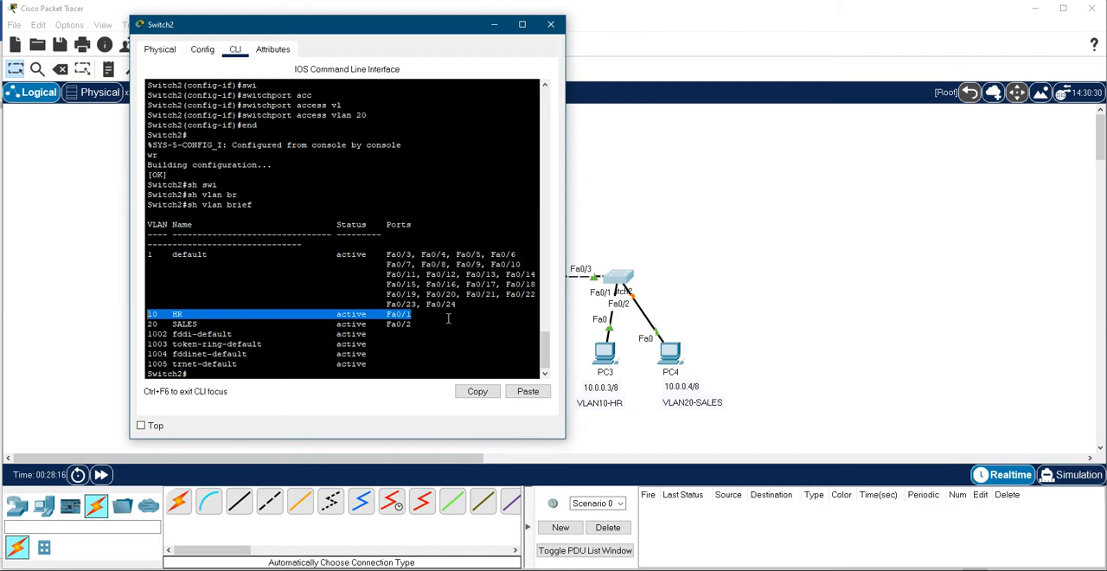
left_click_drag(426, 324, 145, 327)
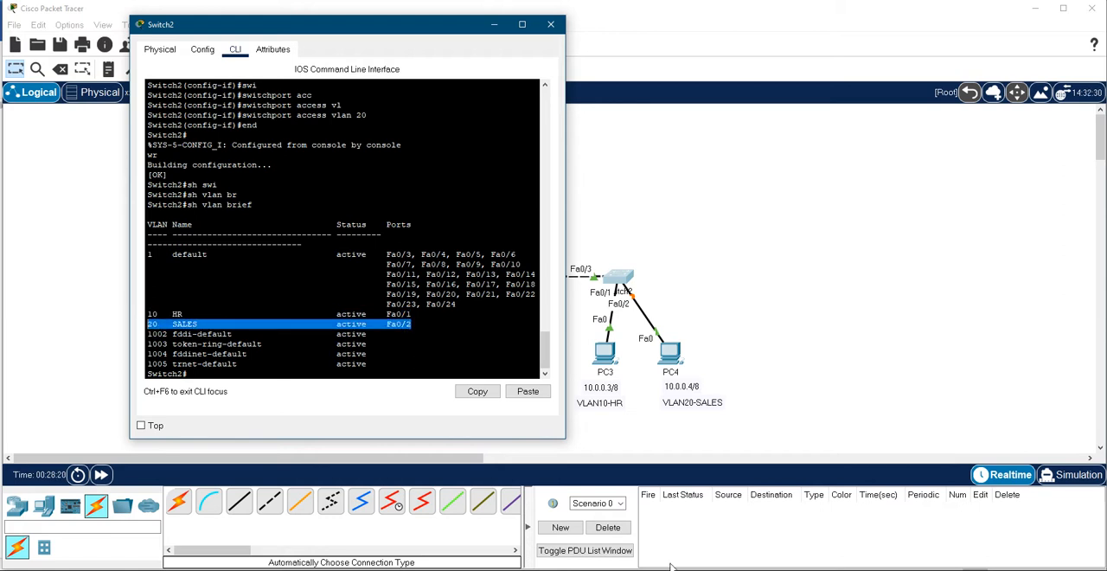
- Display the brief VLAN table on Switch1 and check the ports of the HR and SALES VLANs
left_click(605, 569)
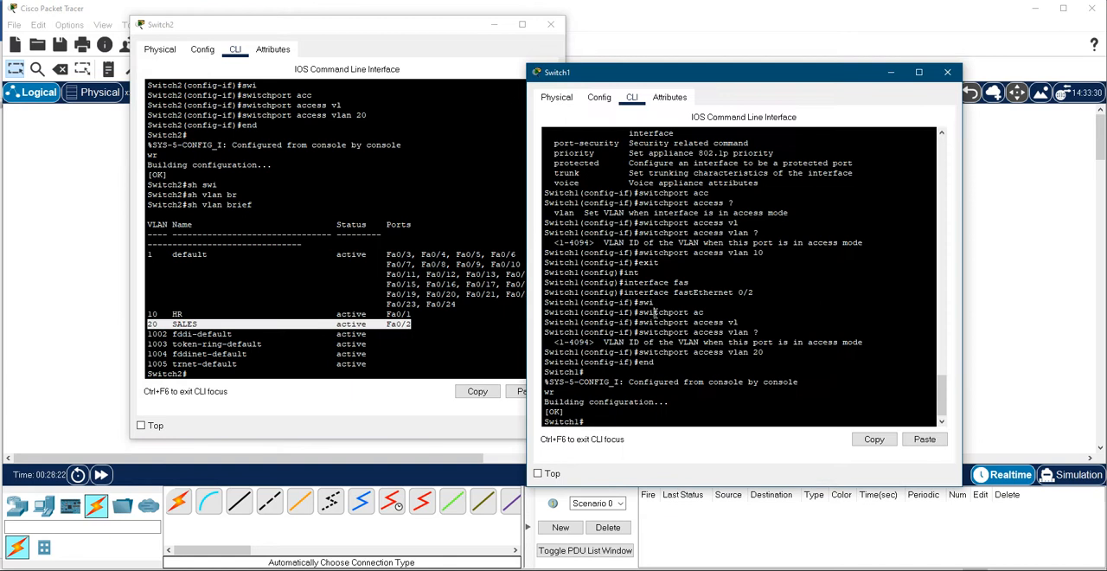
type("sh vlan br")
key("Return")
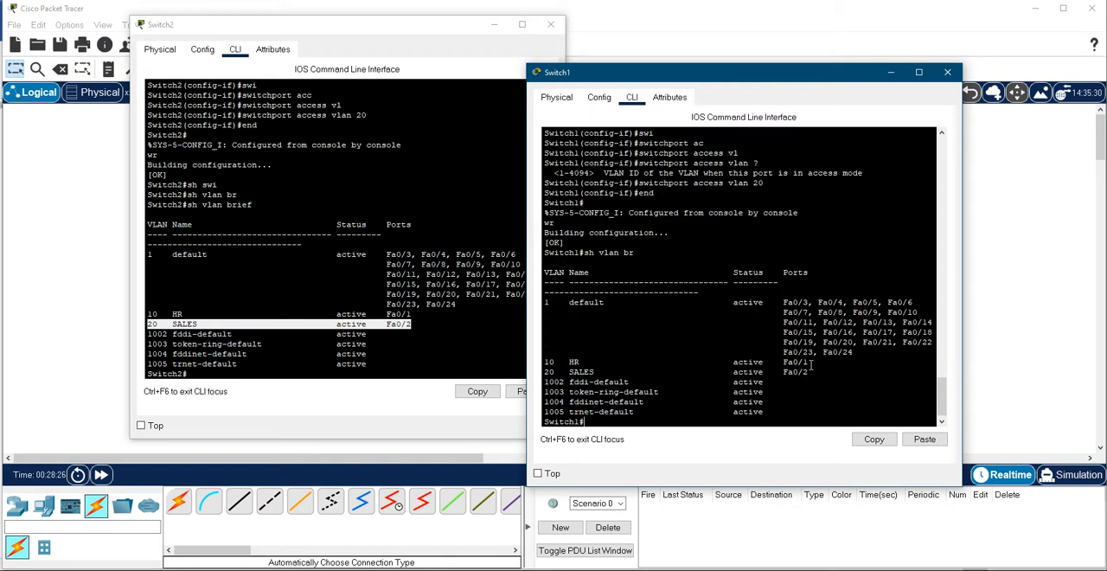
left_click_drag(811, 361, 543, 361)
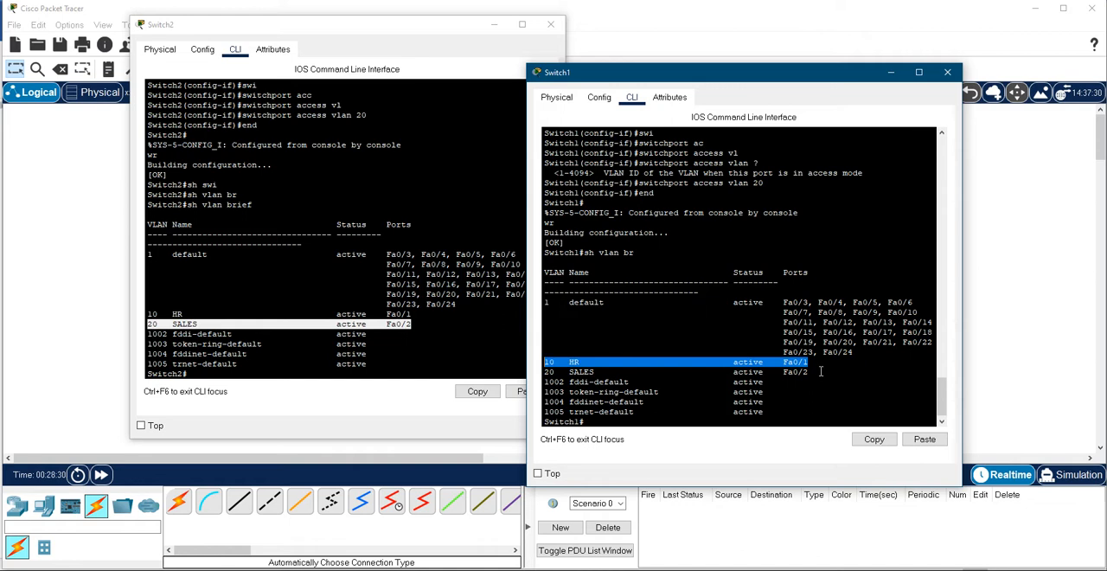
left_click_drag(820, 371, 514, 371)
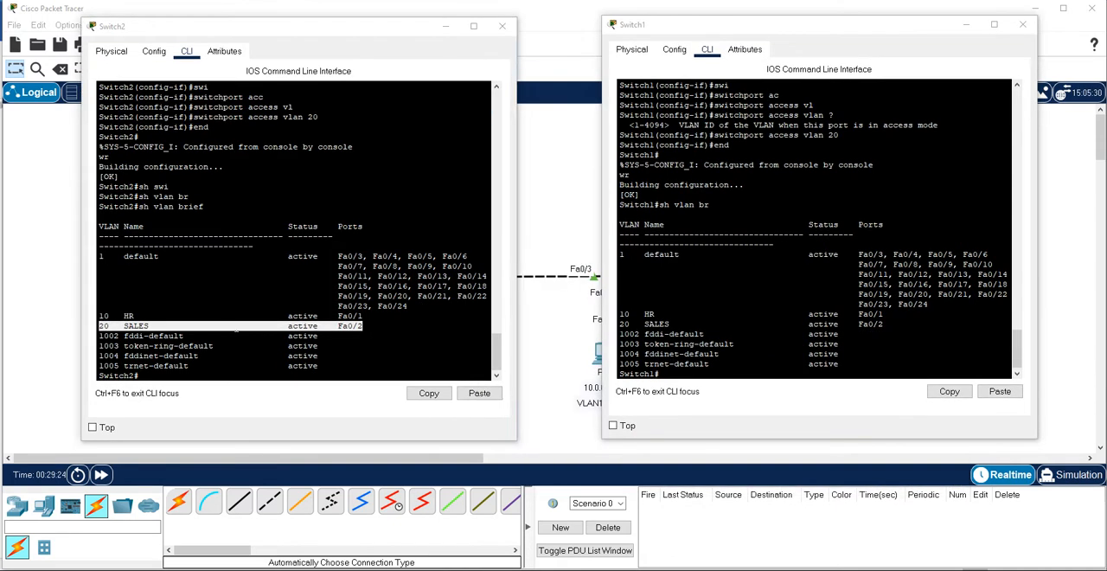
- Return to the topology, open PC1's Command Prompt and ping PC2 at 10.0.0.2
left_click(257, 319)
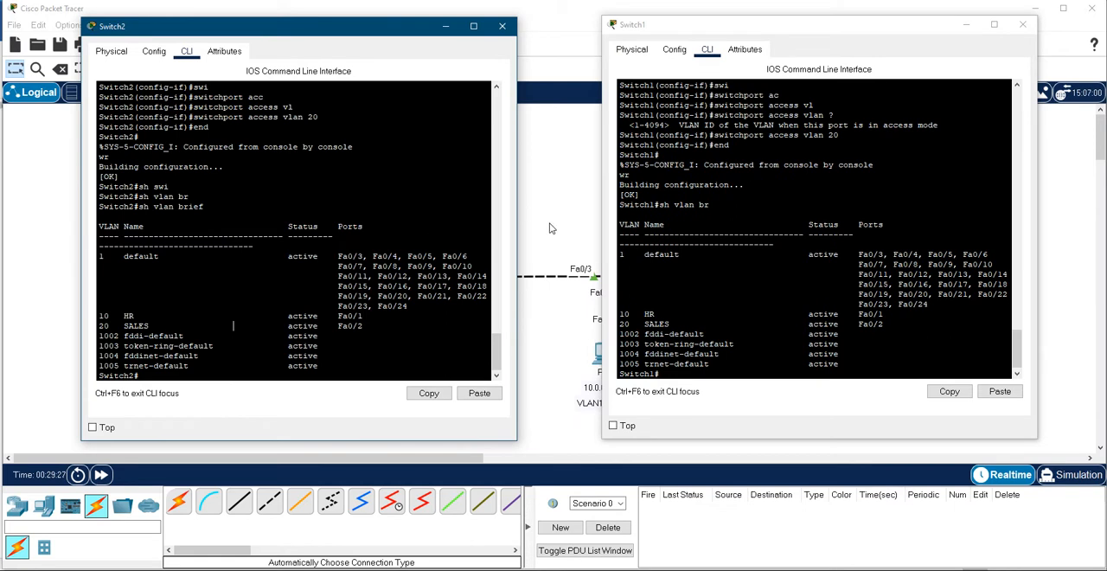
left_click(548, 228)
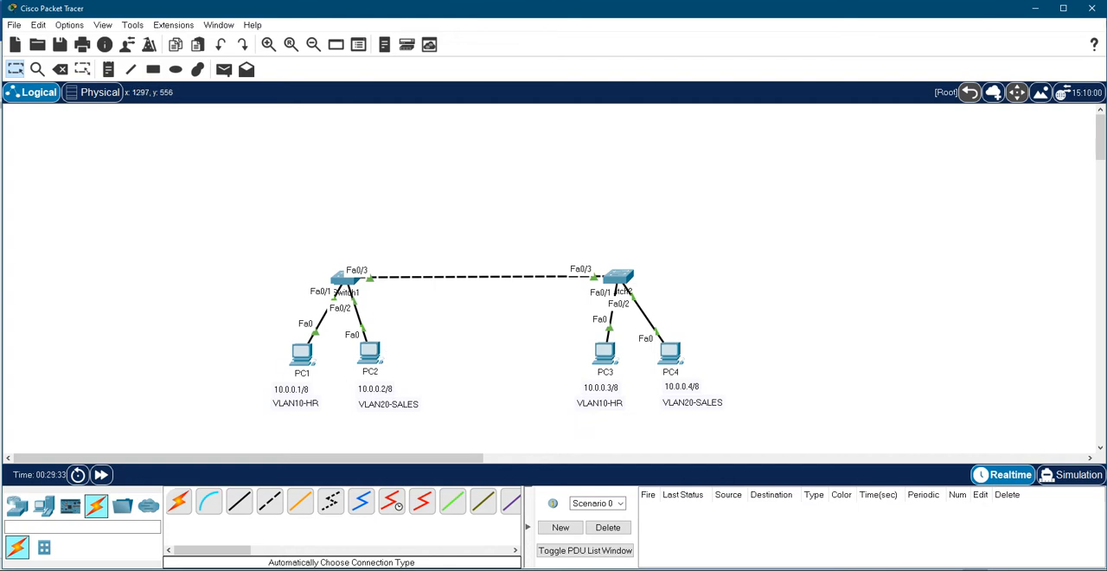
left_click(302, 352)
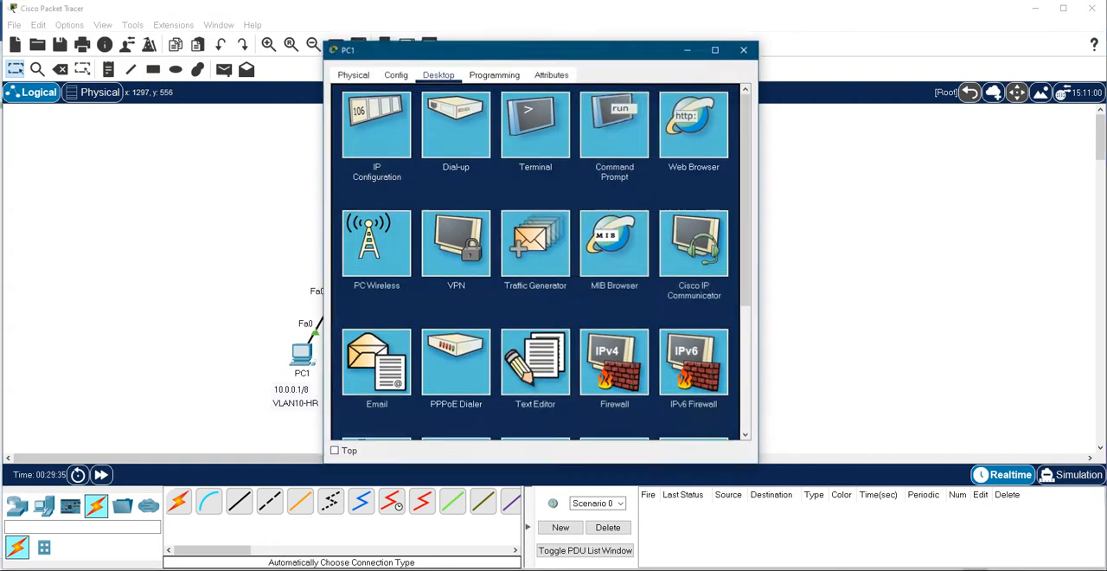
left_click(612, 130)
left_click_drag(545, 47, 717, 46)
scroll(705, 298, "down", 10)
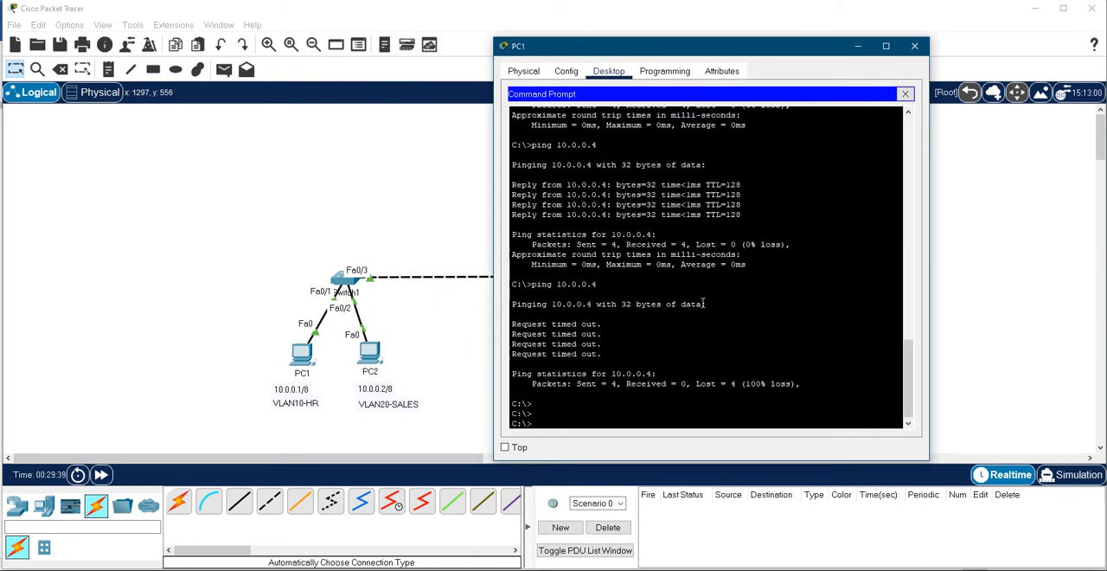
type("ping 10.0.0.2")
key("Return")
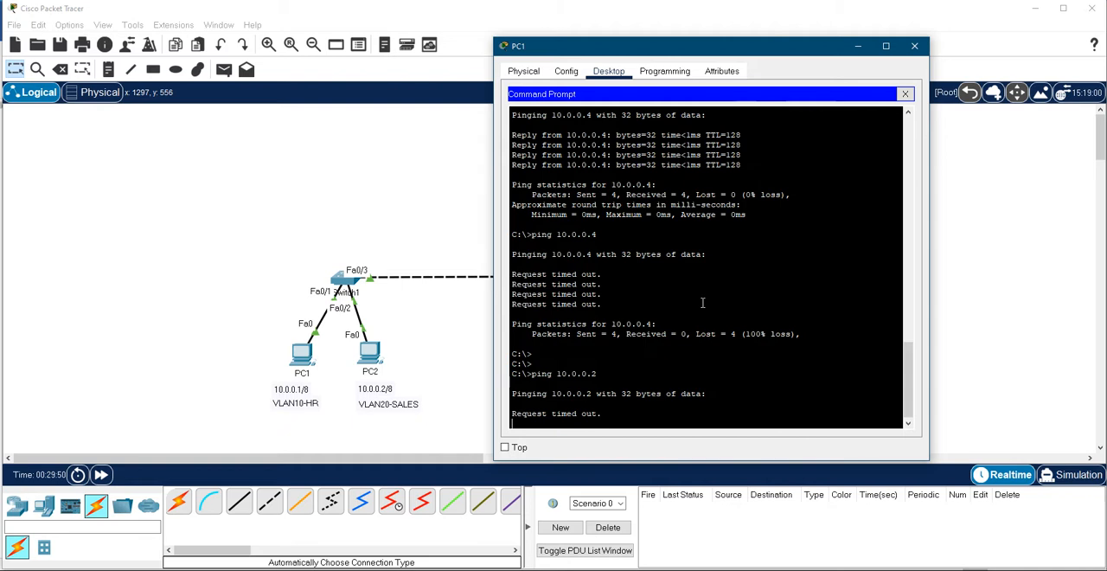
- Move the PC1 window aside and ping PC3 at 10.0.0.3 from PC1
left_click_drag(714, 49, 825, 46)
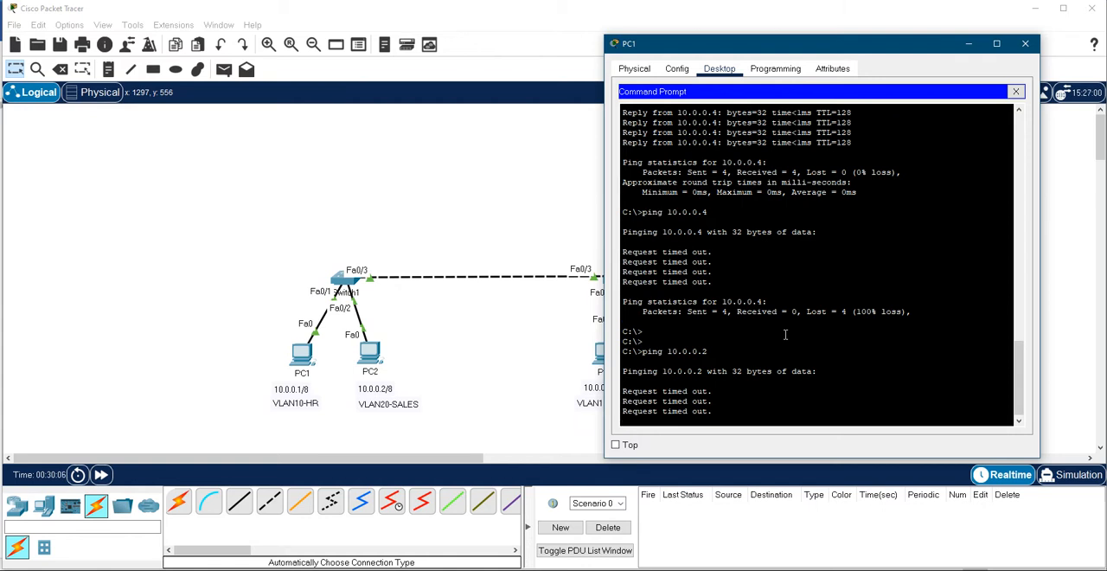
key("Up")
key("BackSpace")
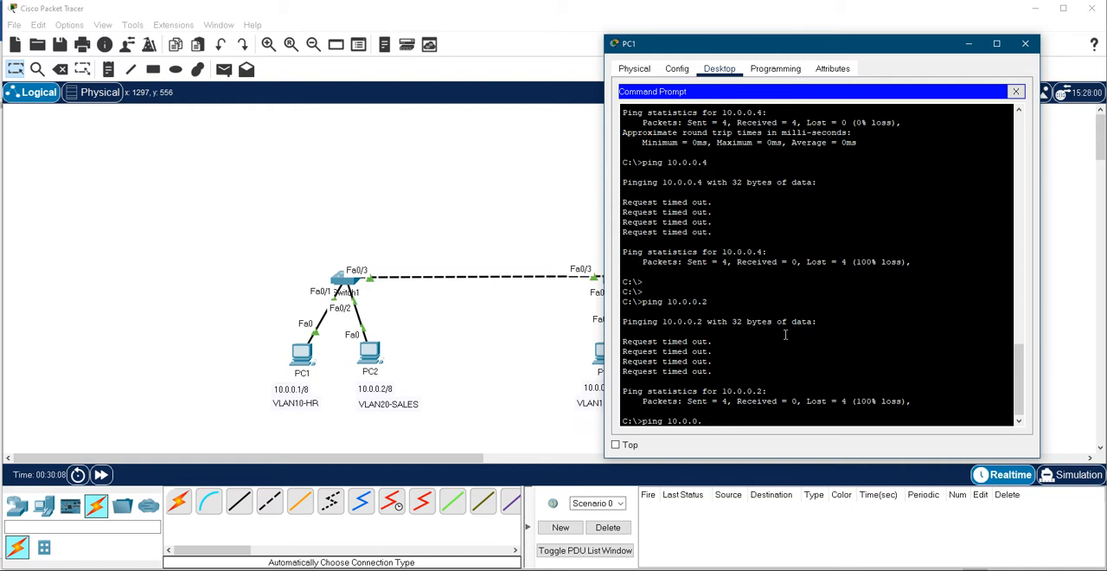
key("Return")
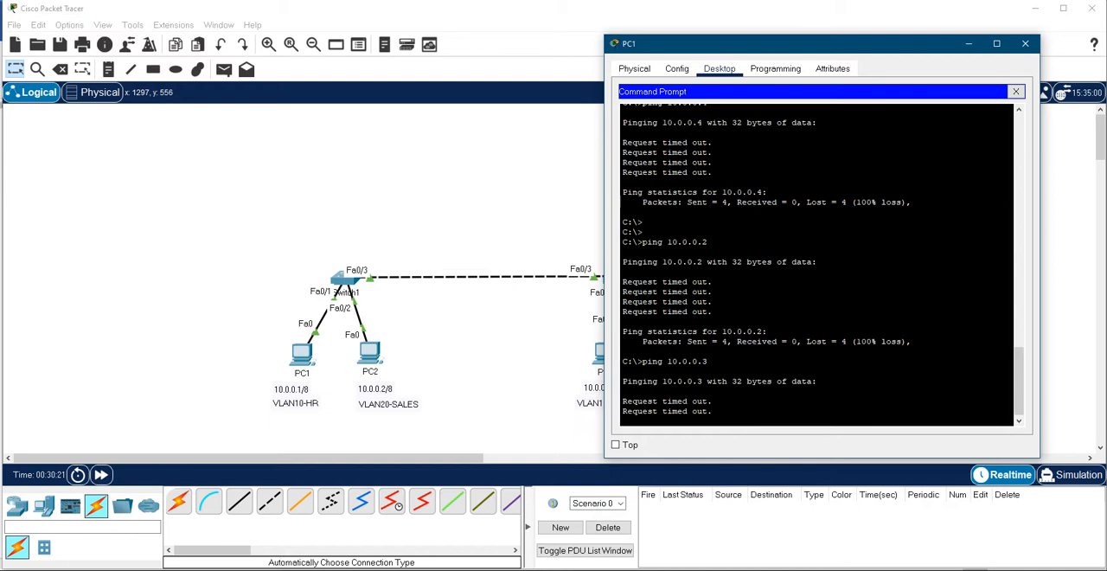
- Open PC3's Command Prompt and display its IP settings with ipconfig
left_click(511, 435)
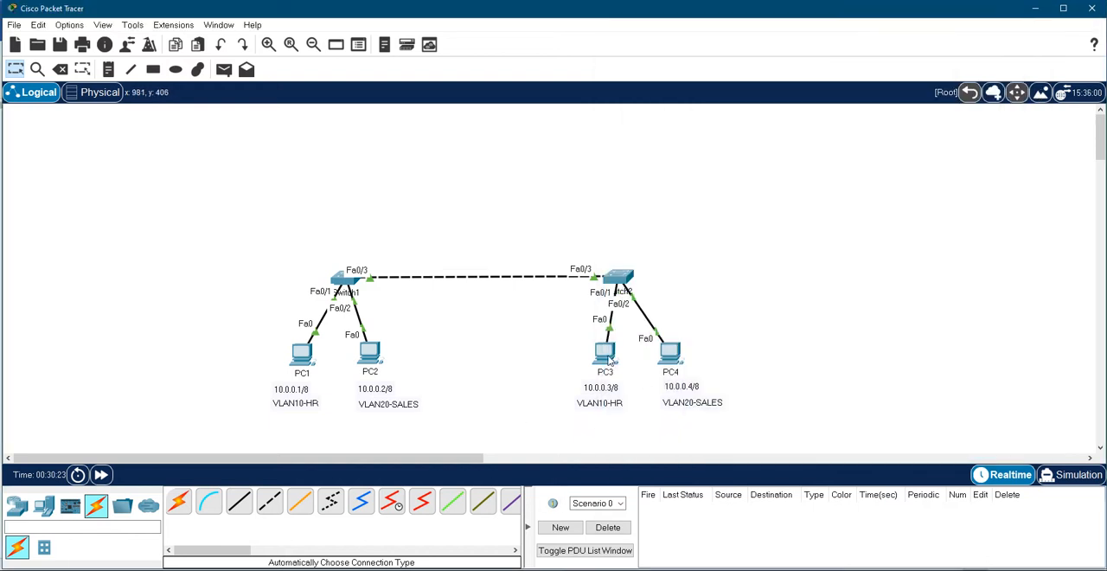
left_click(605, 354)
left_click(659, 186)
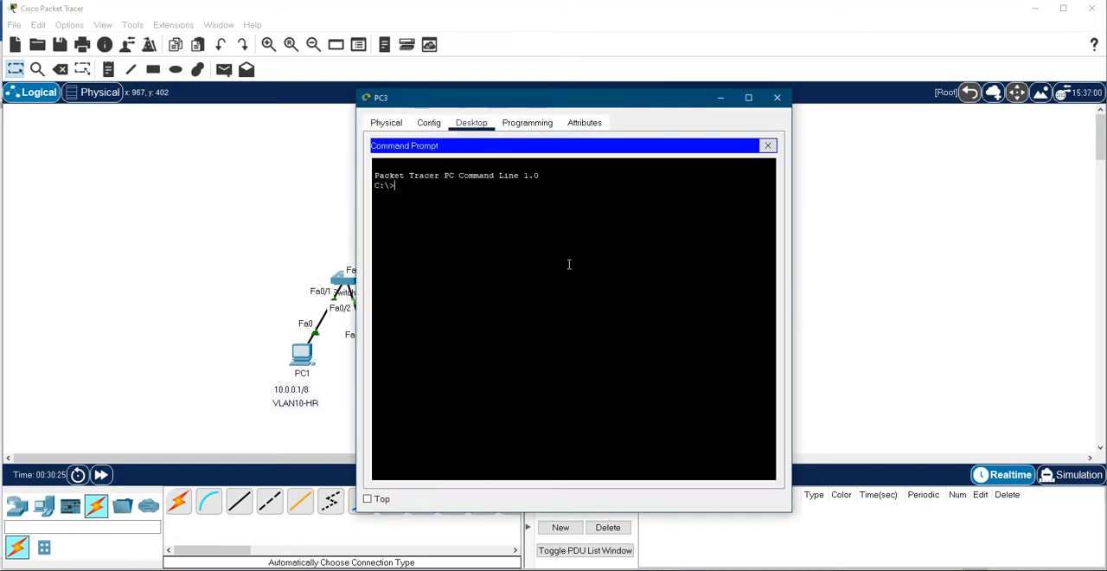
type("ipconfig")
key("Return")
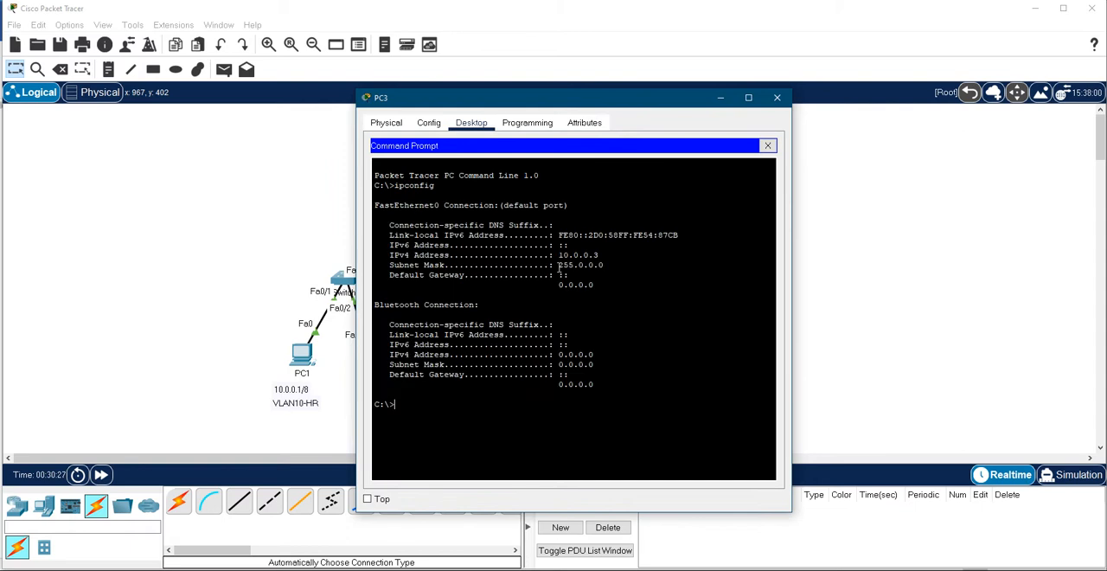
- Ping PC4 at 10.0.0.4 from PC3
type("ping 10.0.0.4")
key("Return")
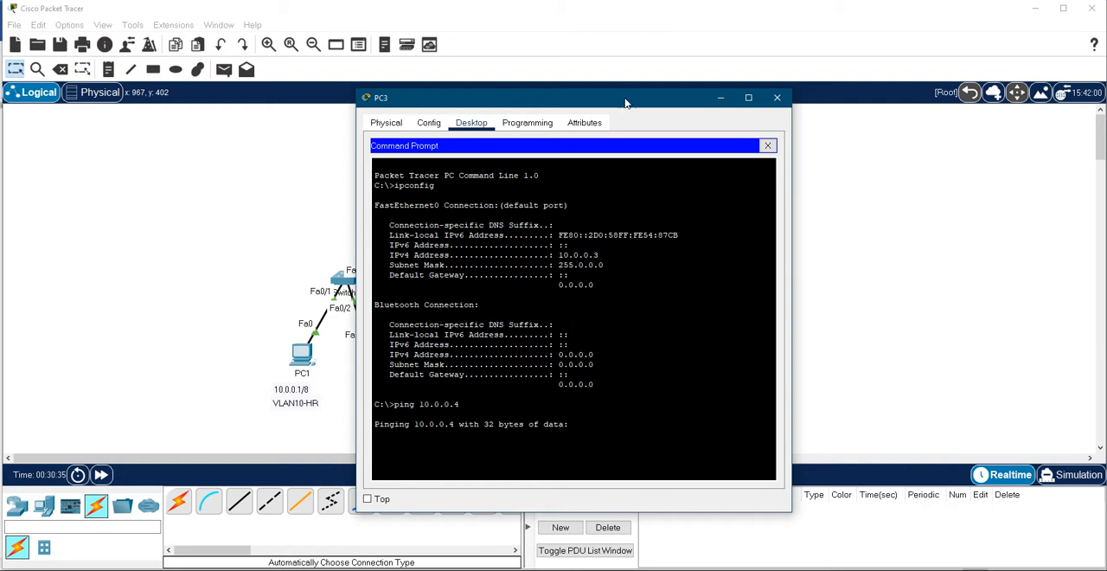
- Move the PC3 window off the PC3 and PC4 labels, stop the running ping and briefly ping 10.0.0.2 from PC3
left_click_drag(626, 102, 409, 66)
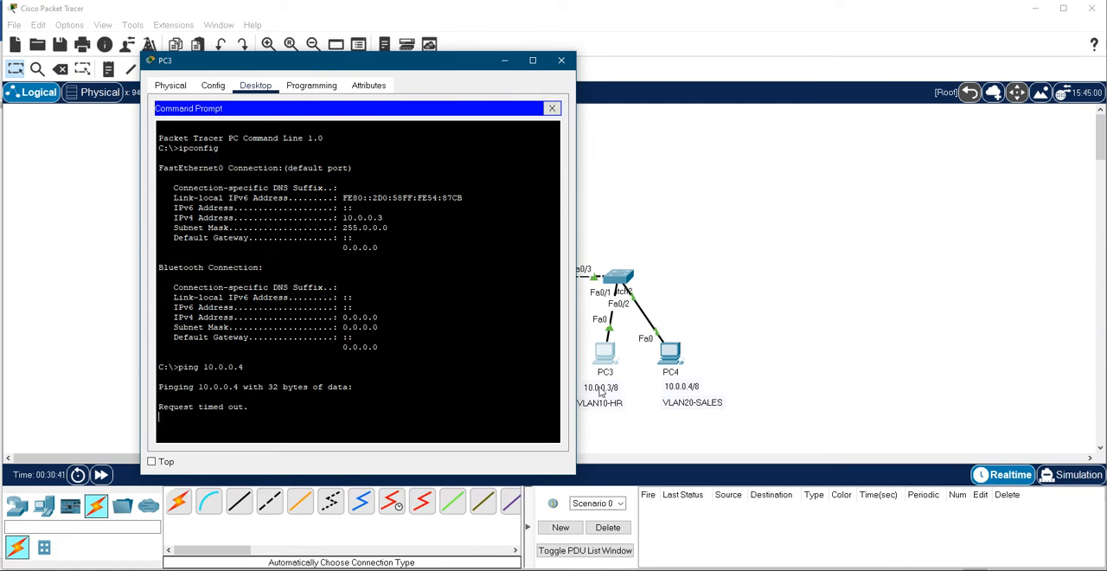
left_click_drag(407, 66, 388, 63)
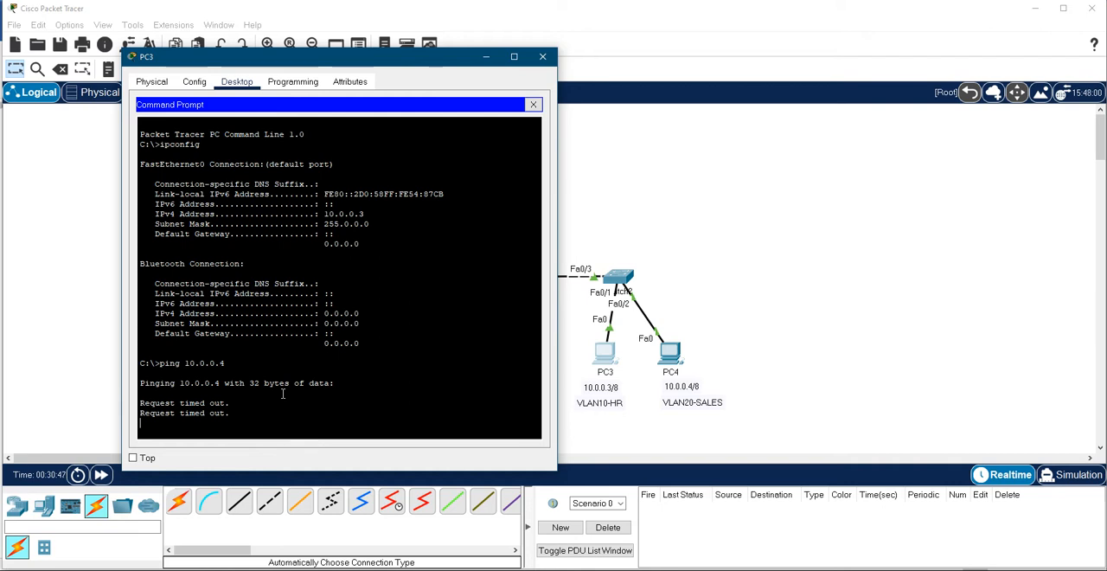
key("ctrl+c")
type("ping 10.0.0.")
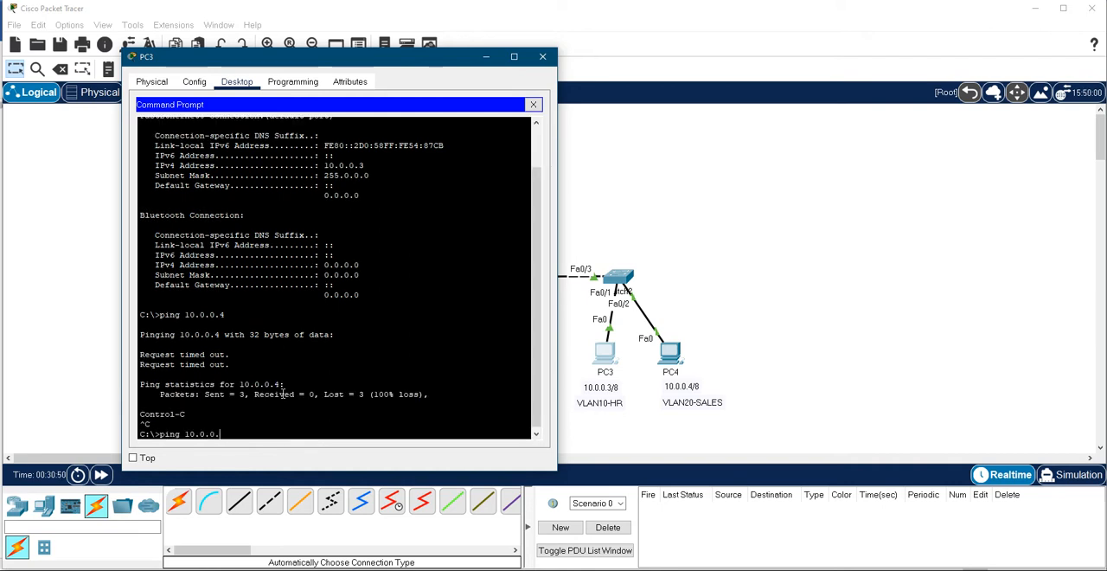
type("2")
key("Return")
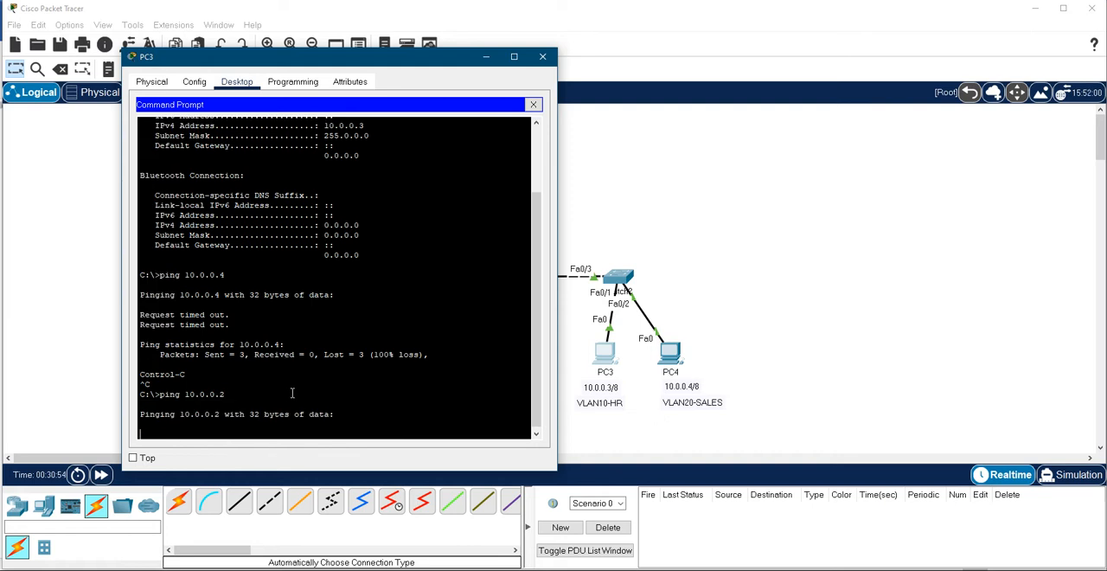
key("ctrl+c")
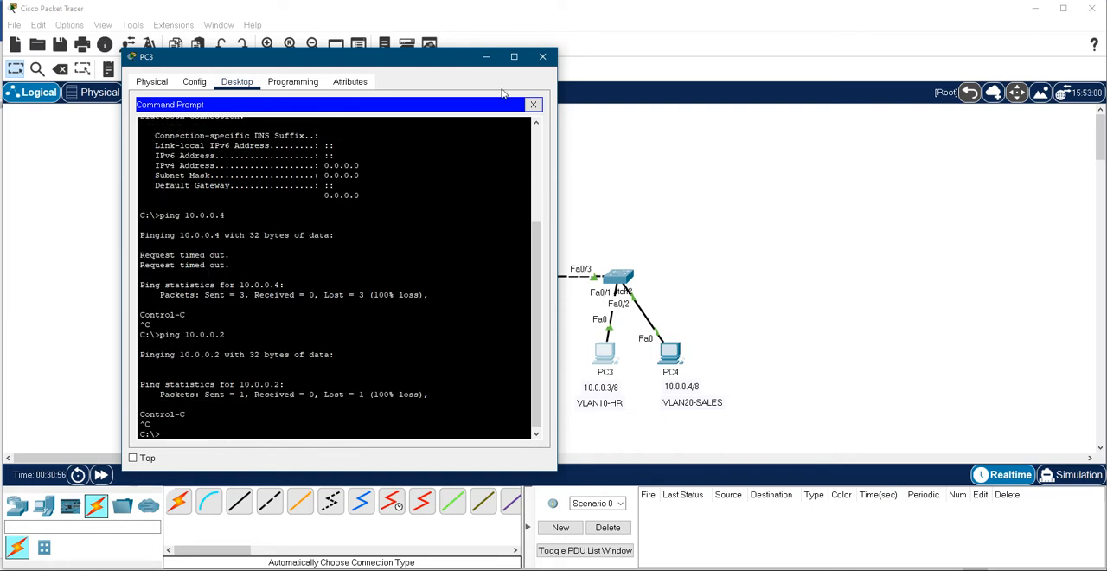
- Minimize PC3, bring up Switch1's CLI, enter global configuration mode and reposition its window
left_click(486, 56)
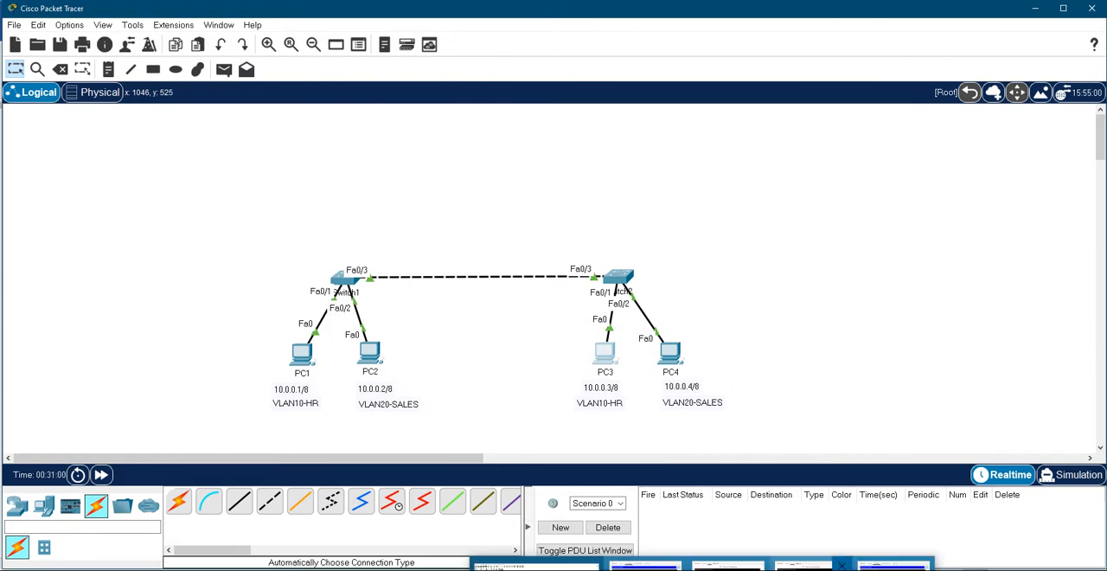
left_click(728, 567)
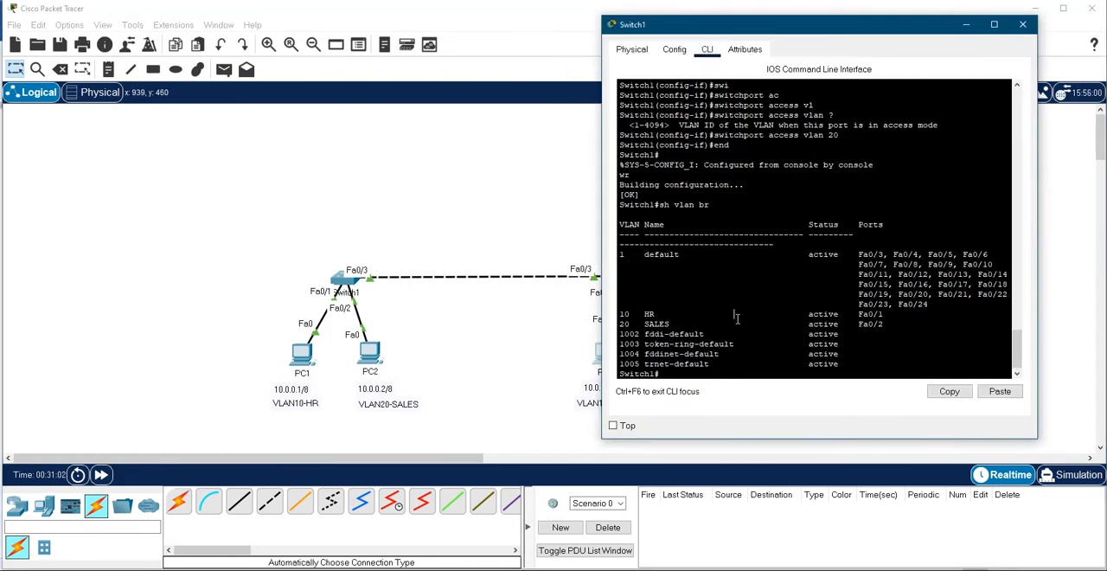
type("conf t")
key("Return")
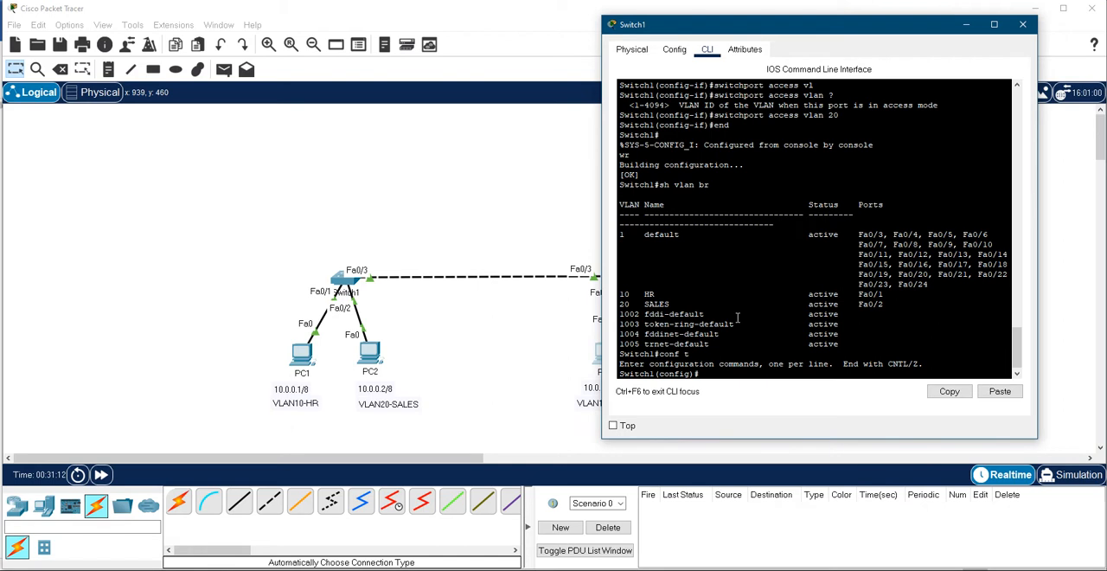
left_click_drag(809, 34, 811, 59)
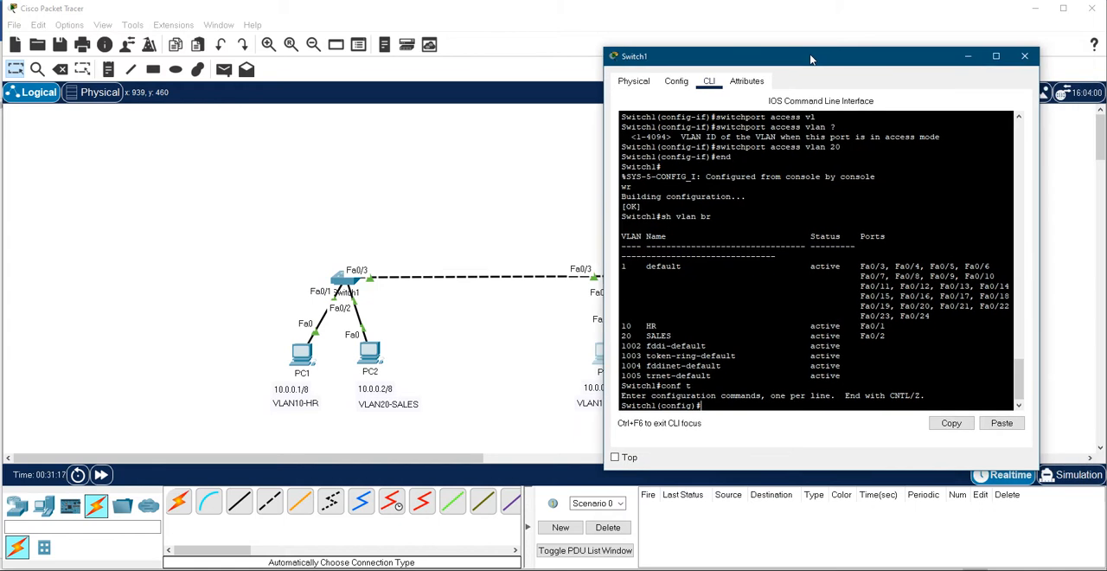
- Enter interface configuration mode for fastEthernet 0/3 on Switch1
type("int")
key("Tab")
type("fas")
key("Tab")
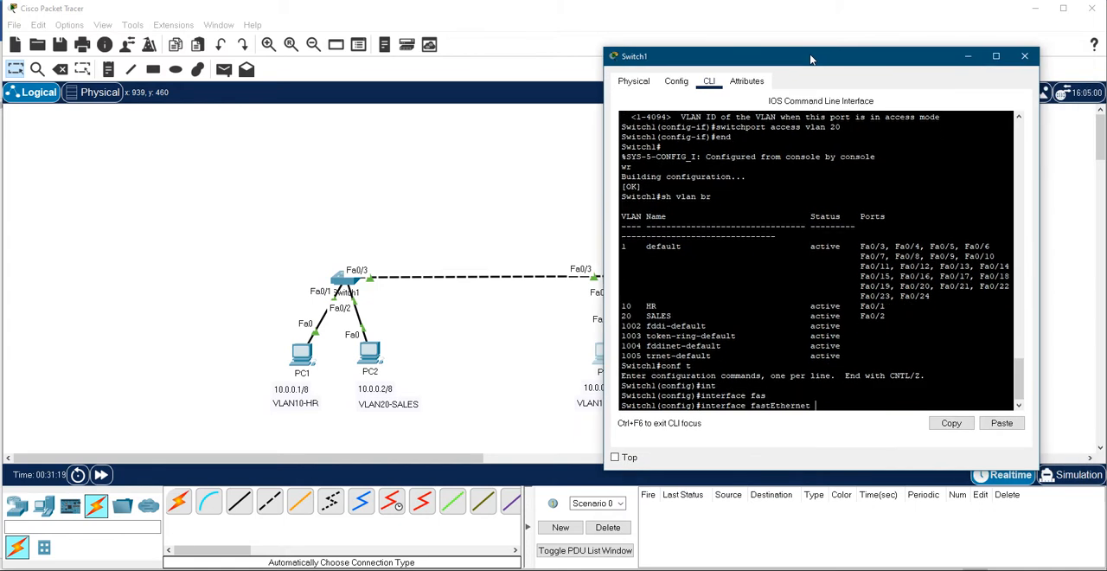
type("0/3")
key("Return")
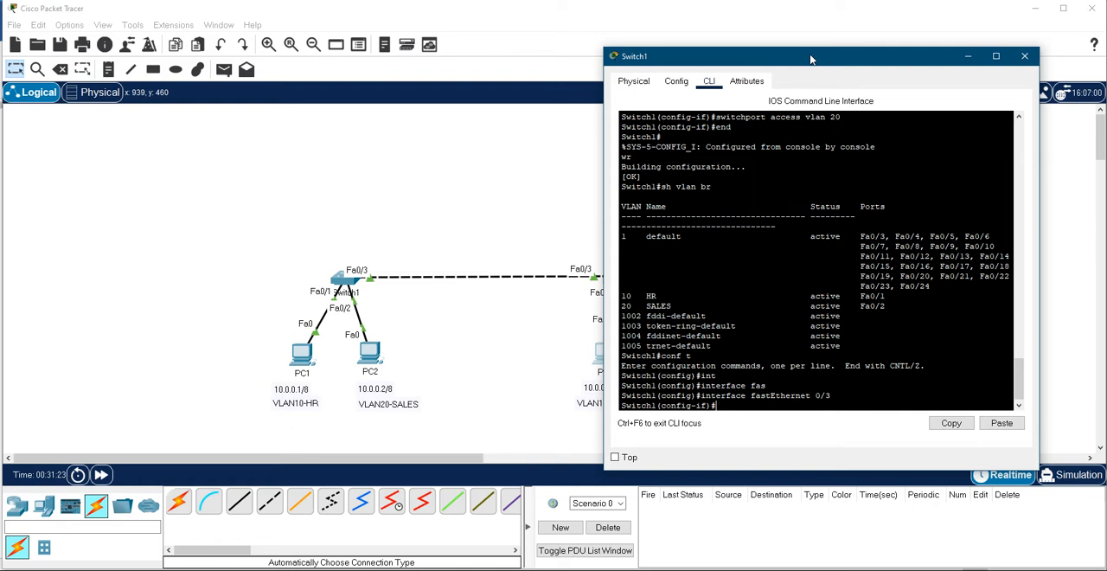
- List the switchport options and set Switch1's Fa0/3 to trunk mode with switchport mode trunk
type("swi")
key("Tab")
type("?")
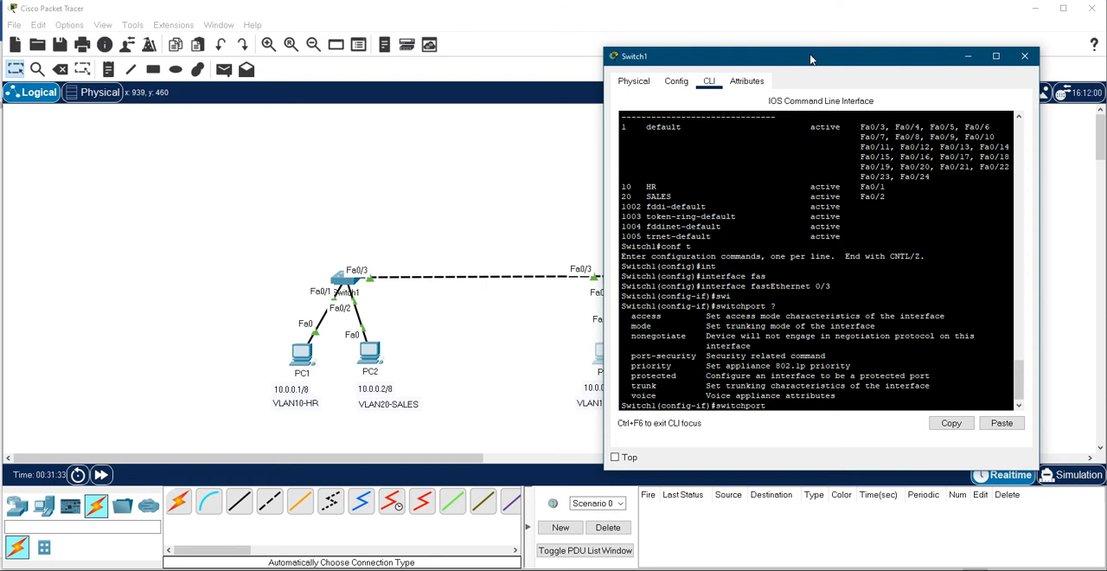
type("mod")
key("Tab")
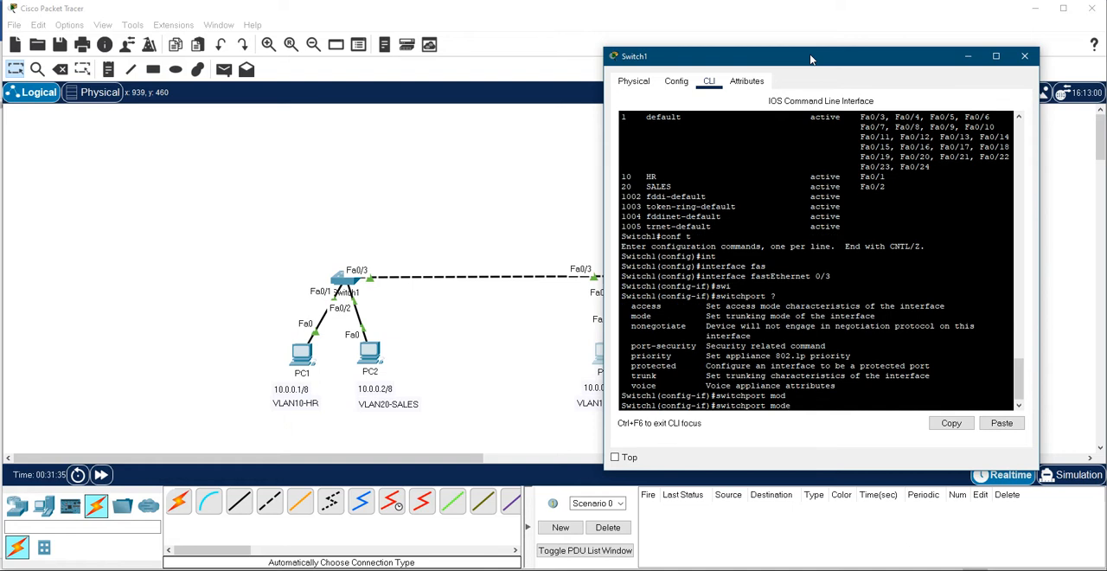
type("tru")
key("Tab")
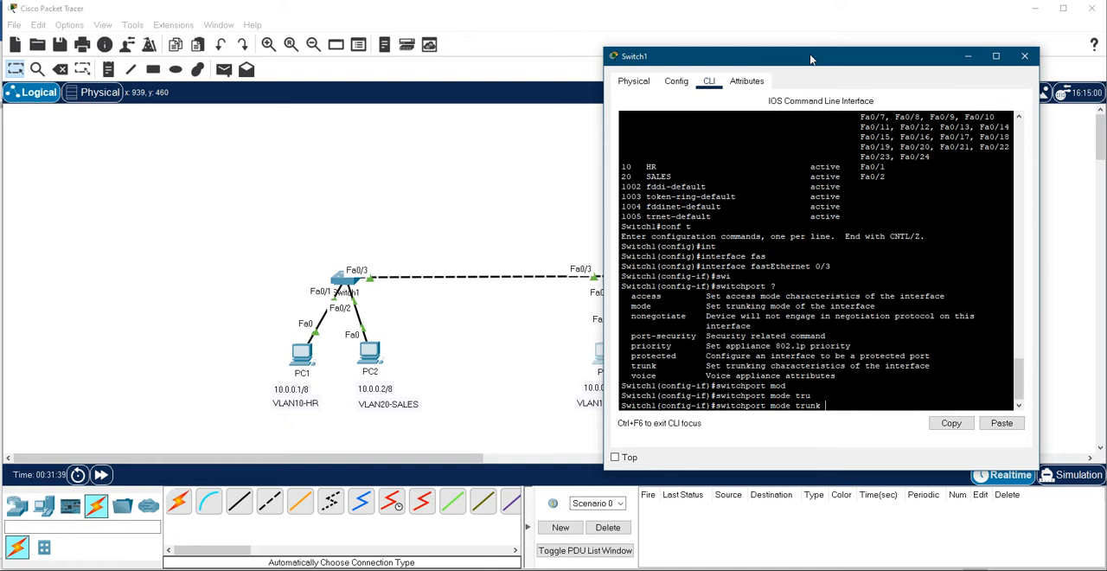
key("Return")
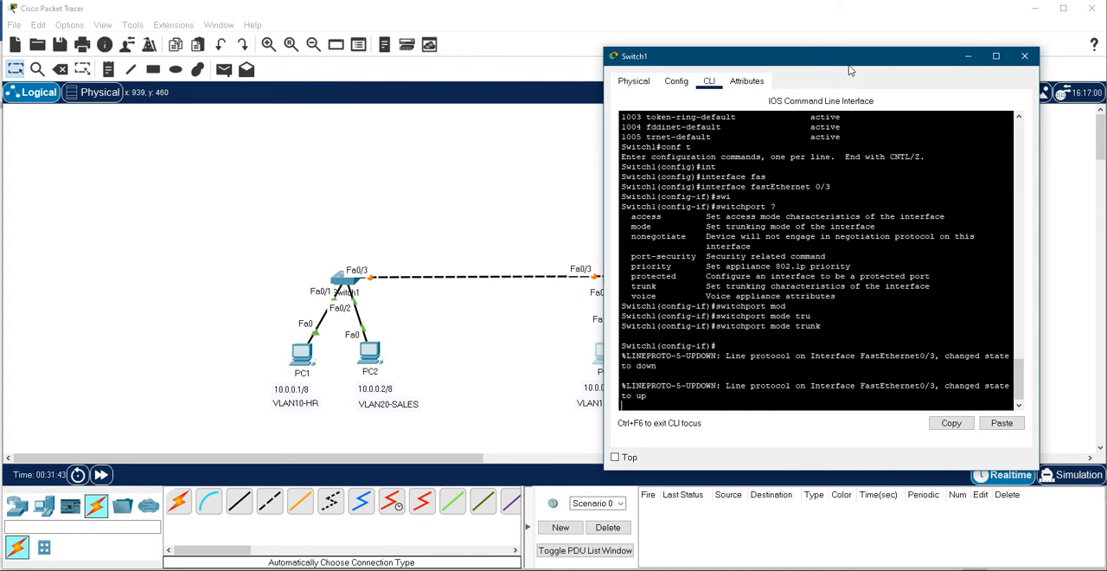
left_click_drag(848, 63, 776, 65)
key("Return")
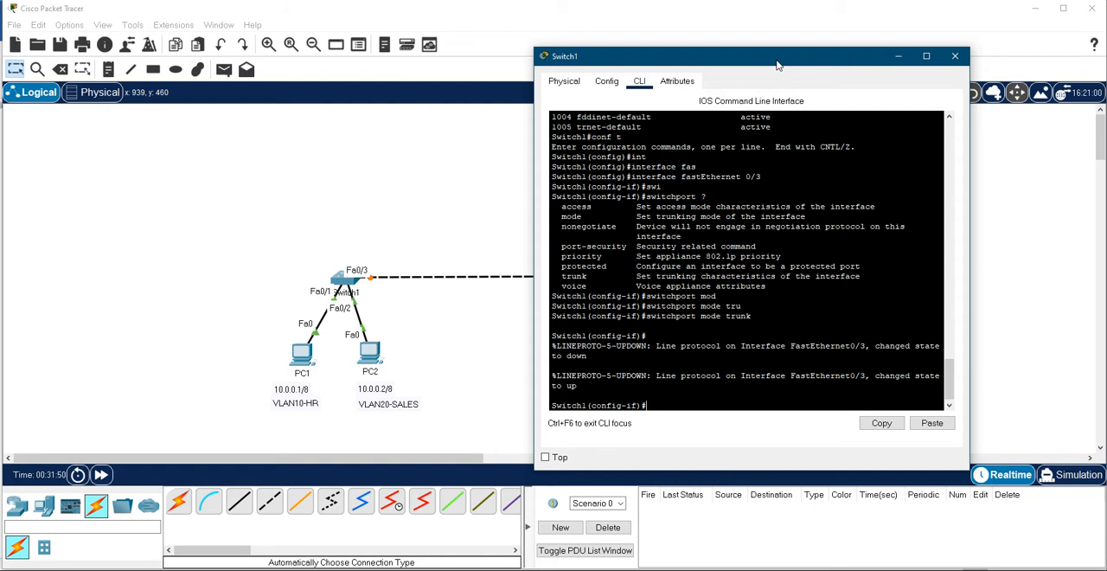
- List the switchport mode options for Switch1's Fa0/3, discard the partial command and return to privileged EXEC mode
type("swit")
key("Tab")
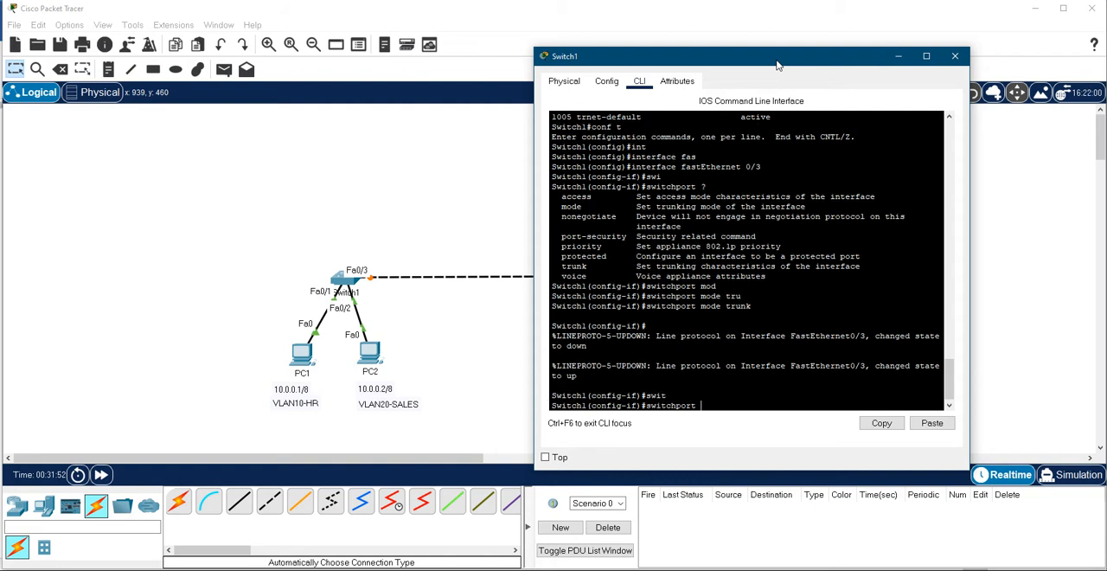
type("mod")
key("Tab")
type("?")
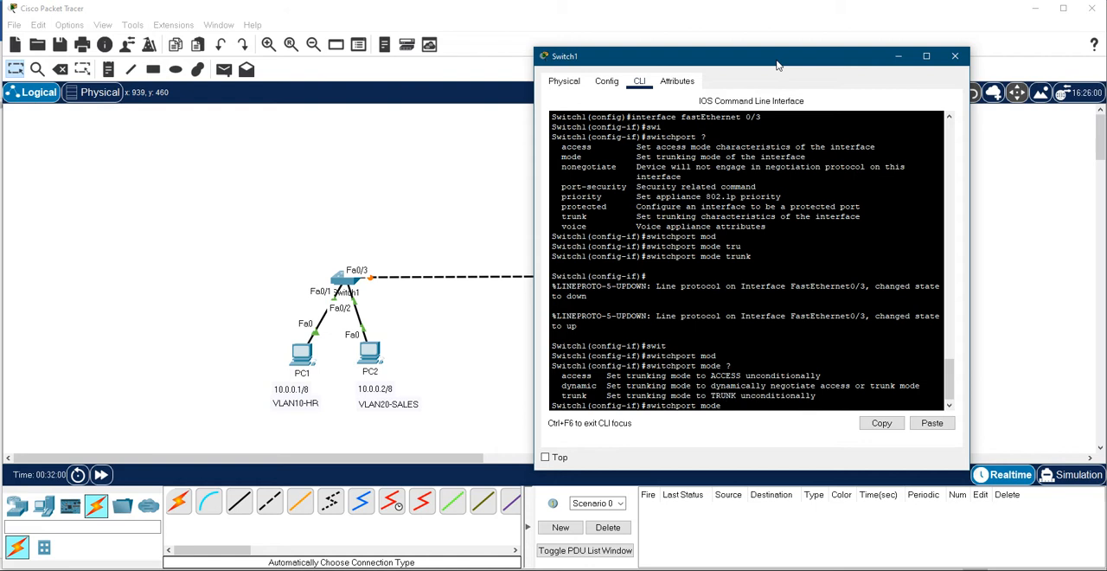
key("BackSpace")
key("BackSpace")
key("BackSpace")
key("BackSpace")
key("BackSpace")
key("BackSpace")
key("BackSpace")
key("BackSpace")
key("BackSpace")
key("BackSpace")
key("BackSpace")
key("BackSpace")
key("BackSpace")
key("BackSpace")
key("BackSpace")
key("BackSpace")
type("end")
key("Return")
- Run sh interfaces trunk on Switch1 and examine Fa0/3's trunk status and its VLANs allowed on the trunk
type("sh int")
key("Tab")
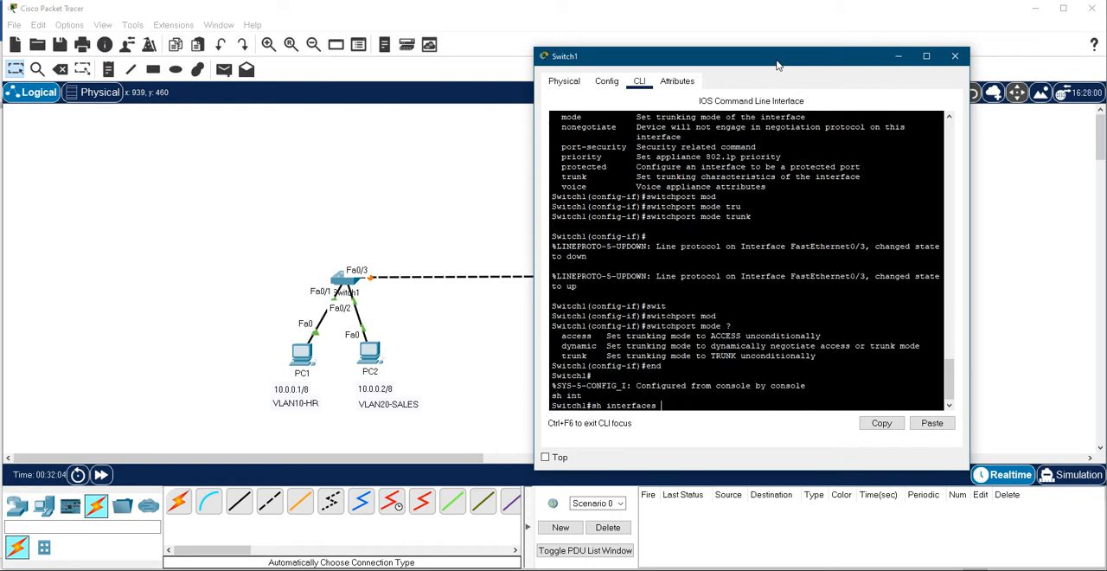
type("tr")
key("Tab")
key("Return")
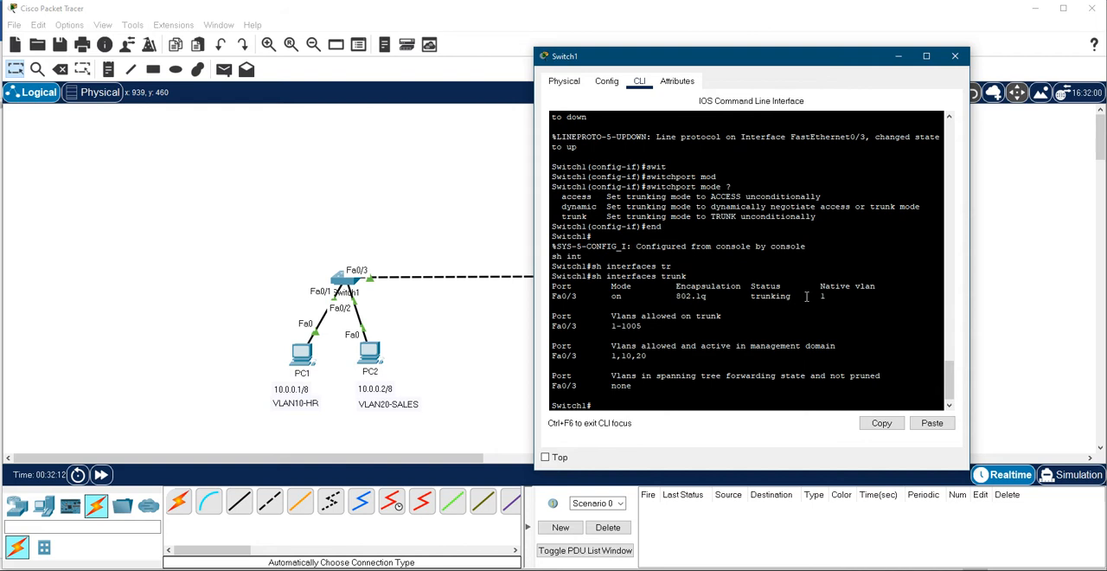
left_click_drag(801, 297, 553, 289)
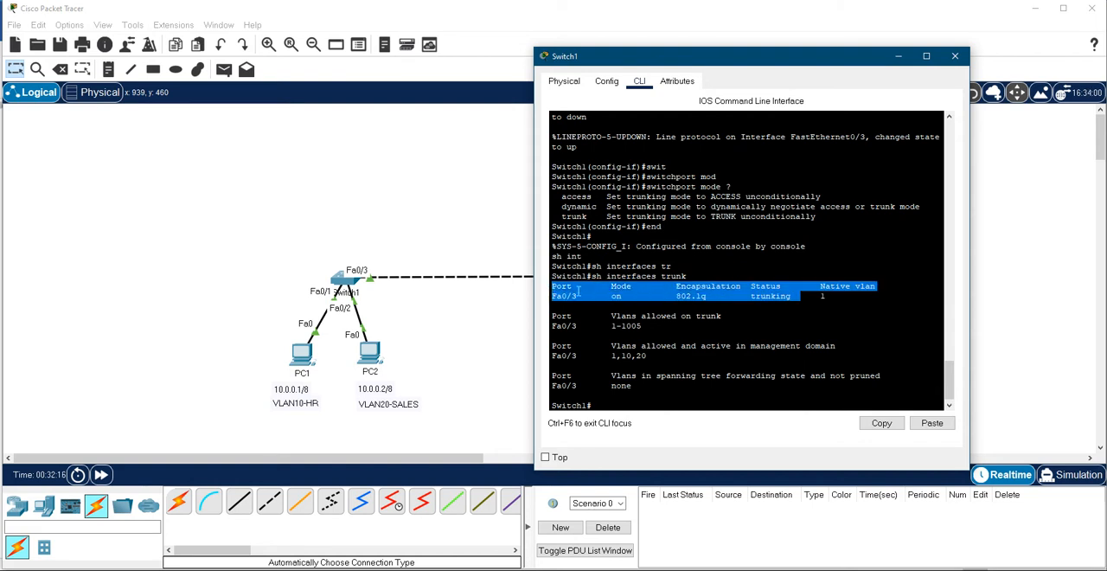
left_click_drag(838, 299, 549, 294)
left_click_drag(647, 325, 551, 315)
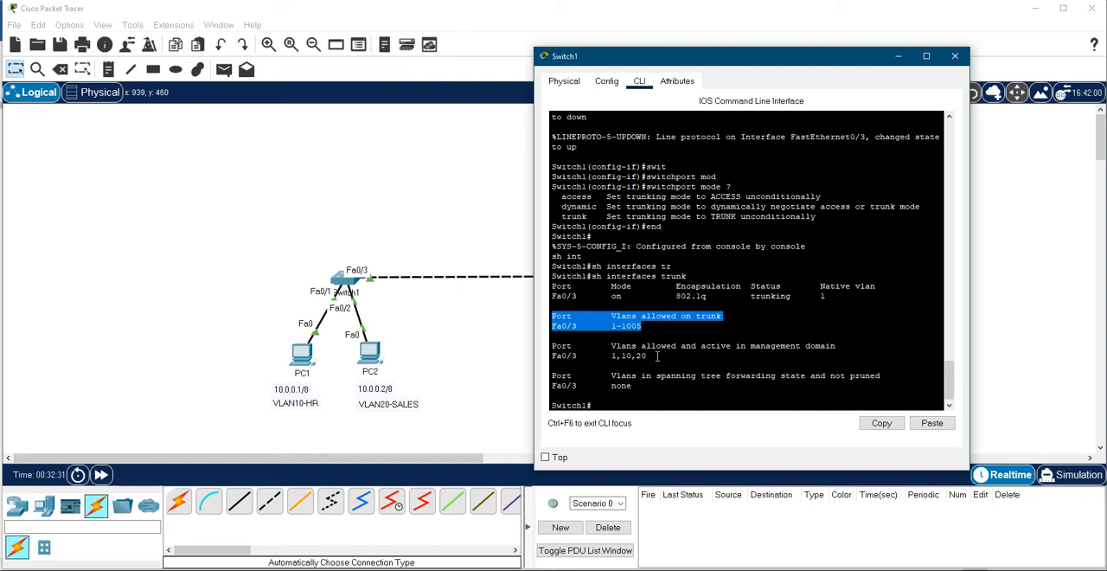
left_click(670, 330)
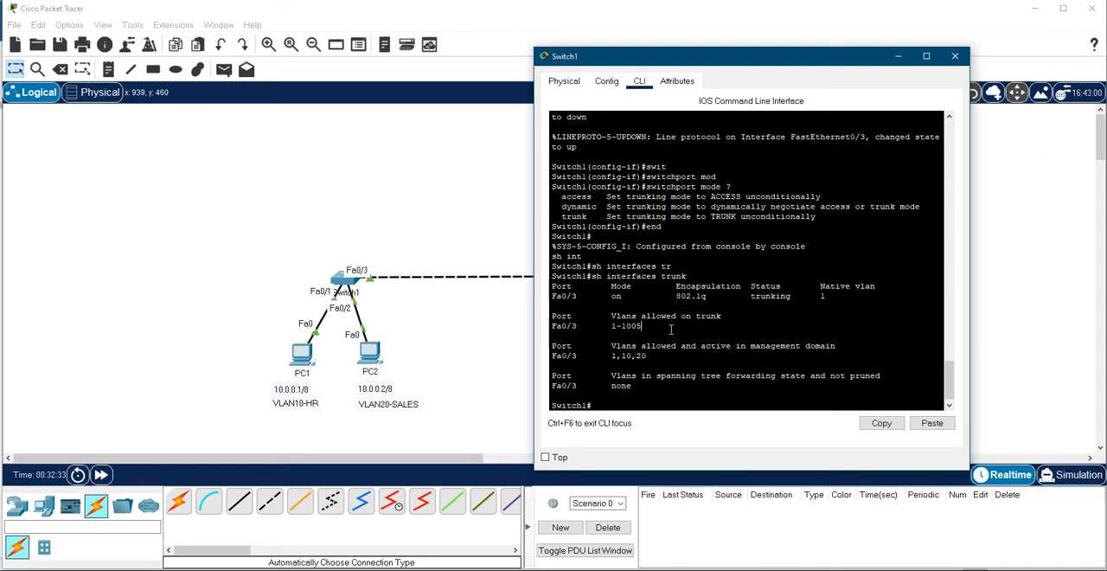
- Bring up Switch2's CLI and get back to a clean command prompt
key("alt+Tab")
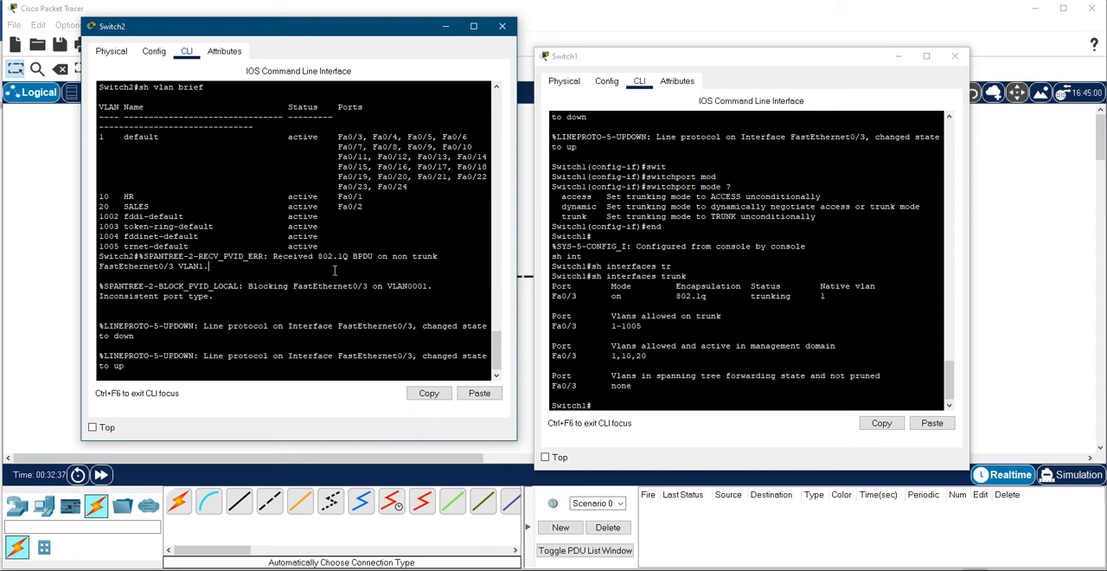
key("Return")
key("Return")
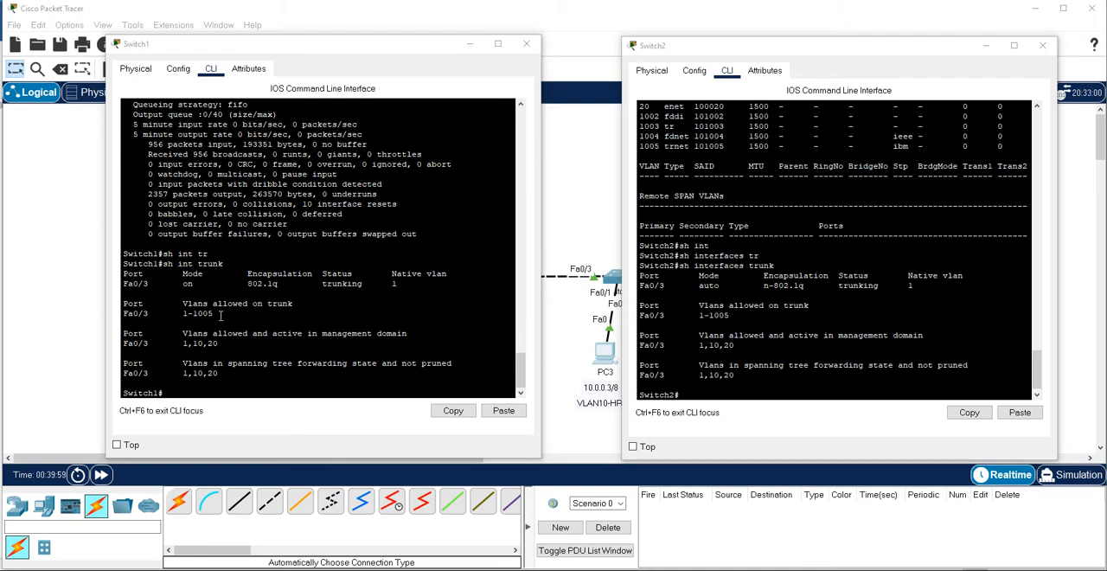
- Highlight the allowed VLANs and the active VLANs in Switch1's trunk output to examine them
left_click_drag(222, 316, 125, 307)
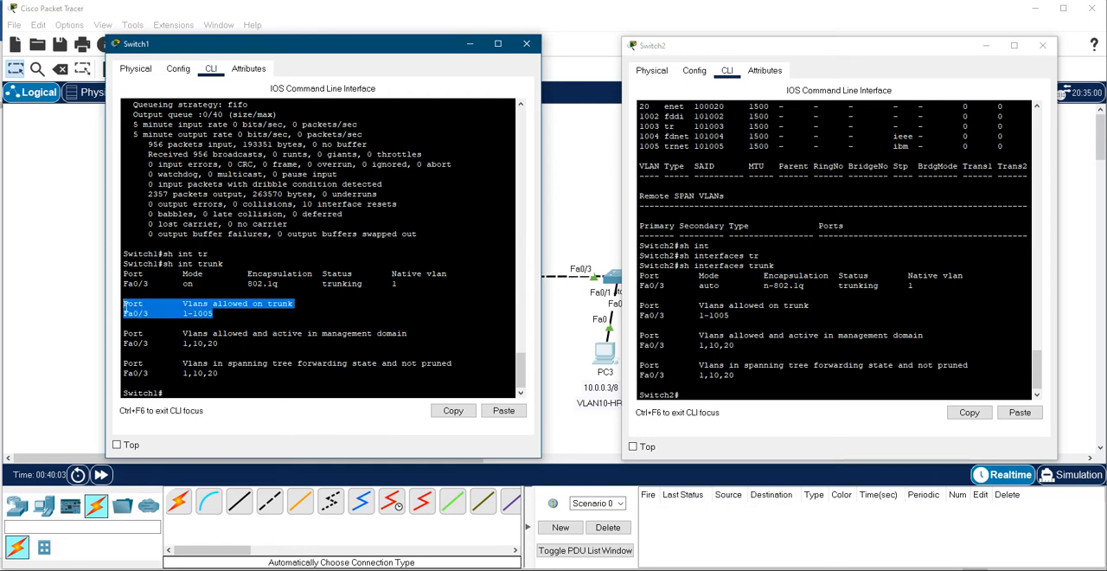
left_click_drag(228, 346, 121, 342)
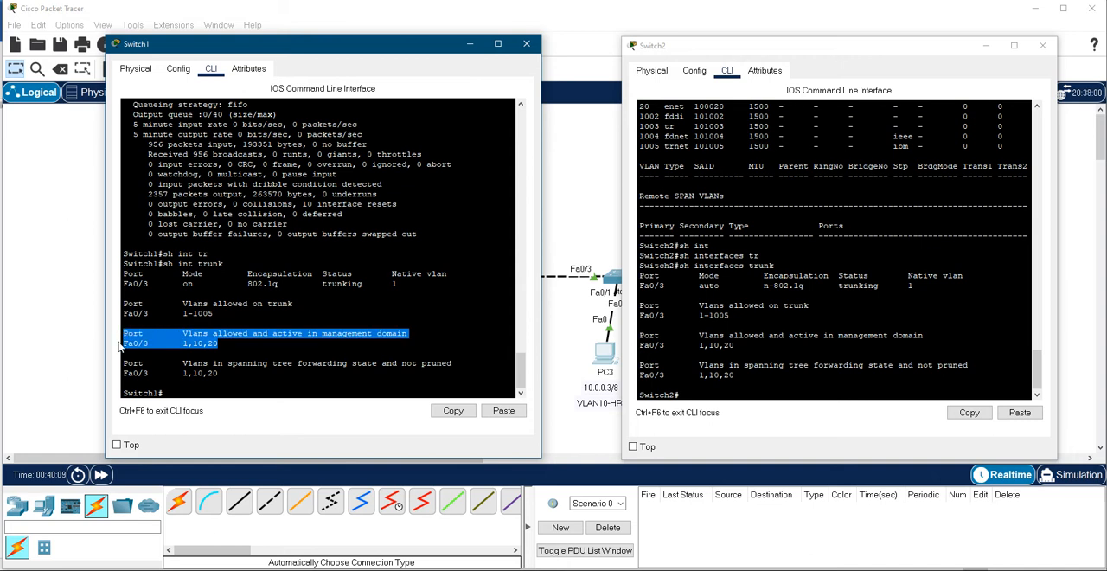
left_click(216, 343)
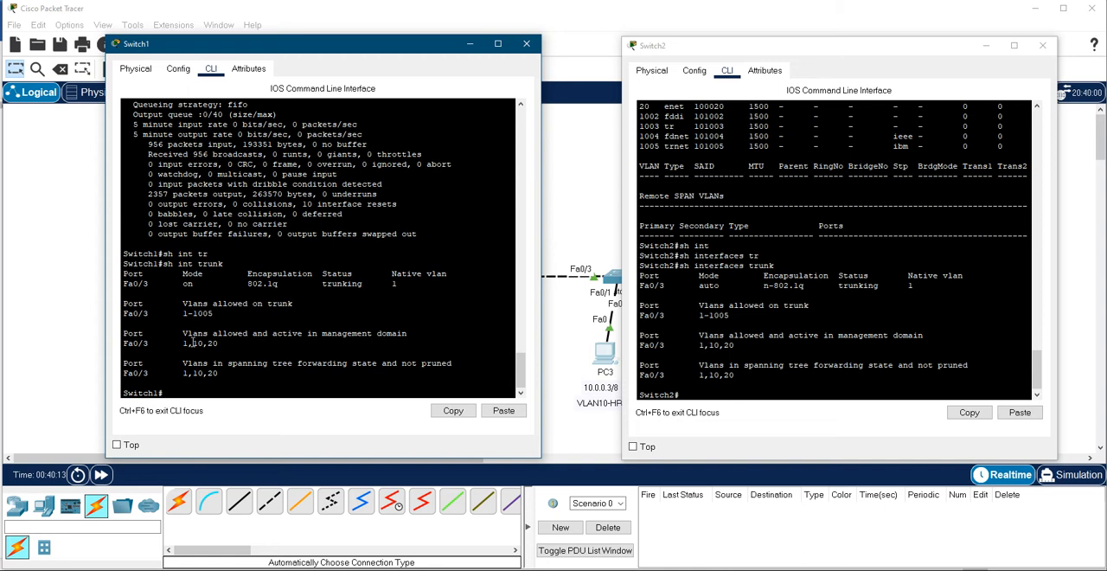
left_click_drag(192, 343, 216, 343)
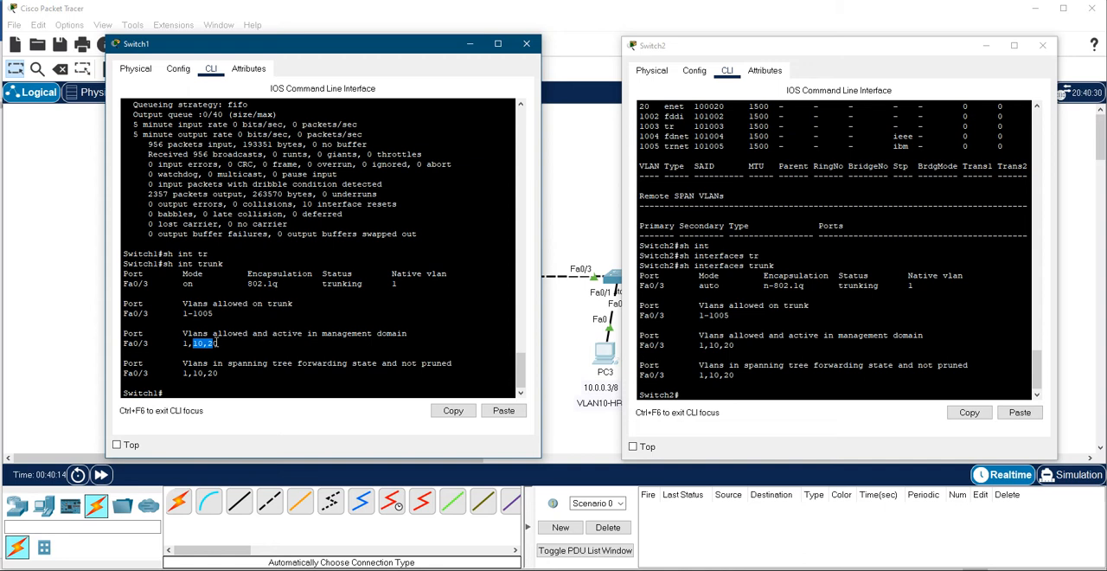
- Arrange Switch2's CLI beside Switch1's and examine the allowed and active VLANs in its trunk output
left_click(821, 316)
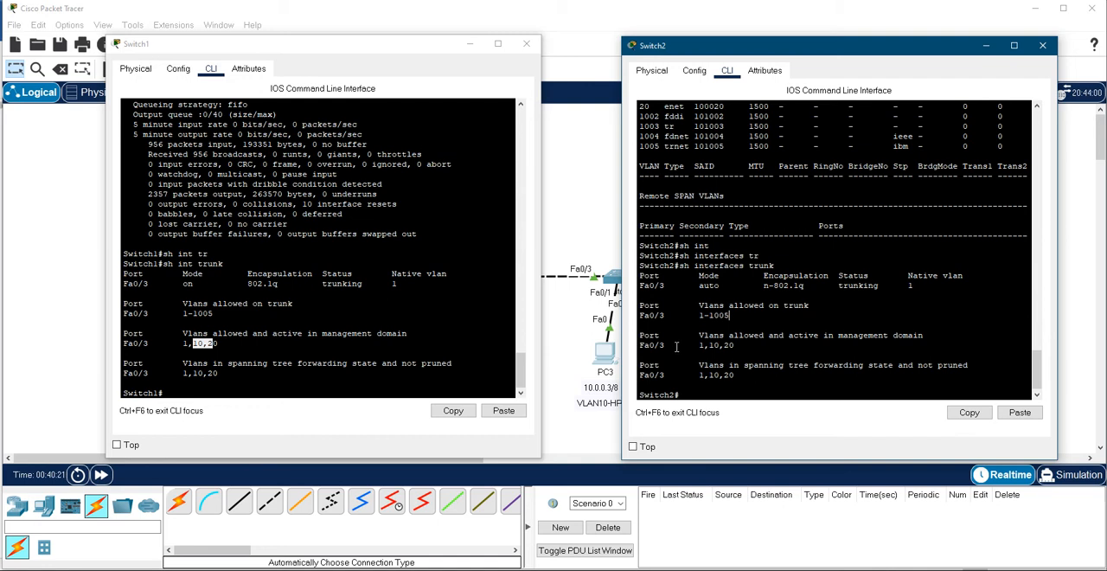
left_click_drag(709, 47, 806, 50)
left_click(623, 261)
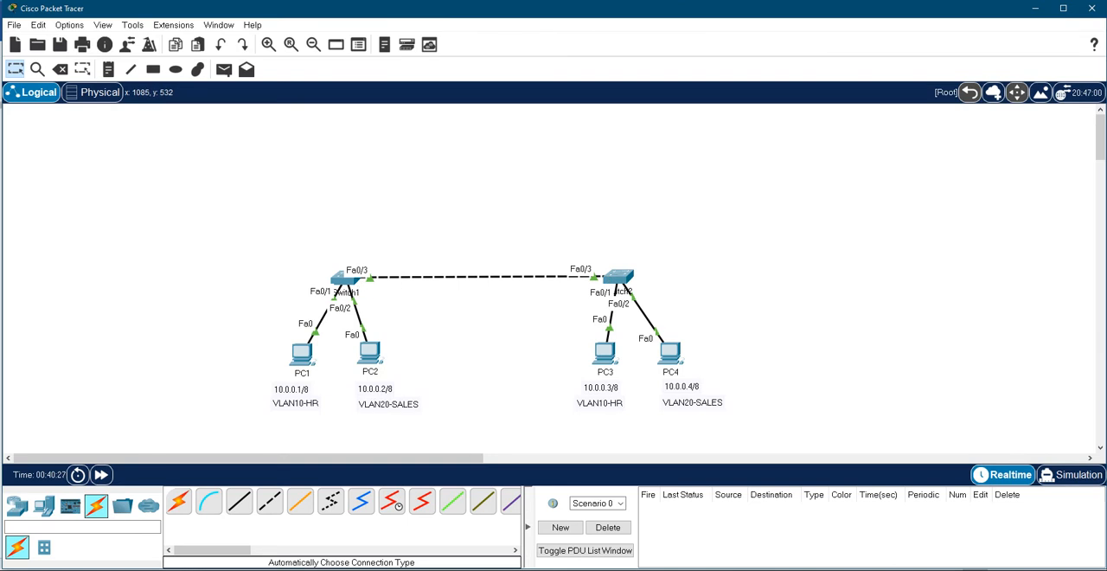
left_click(631, 569)
left_click(657, 569)
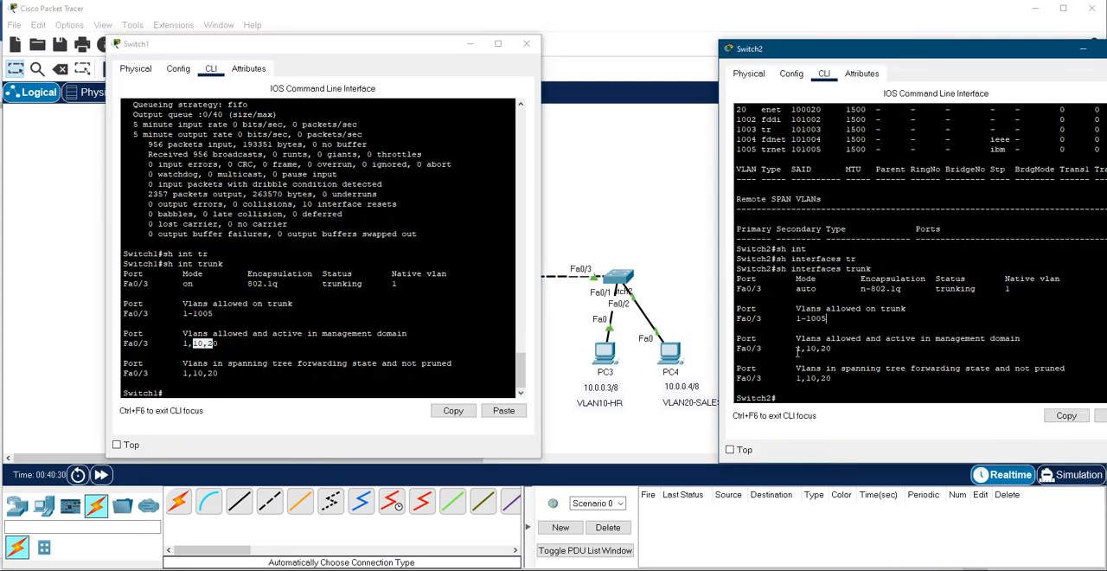
left_click_drag(796, 349, 803, 349)
left_click_drag(827, 347, 806, 348)
left_click_drag(955, 54, 883, 54)
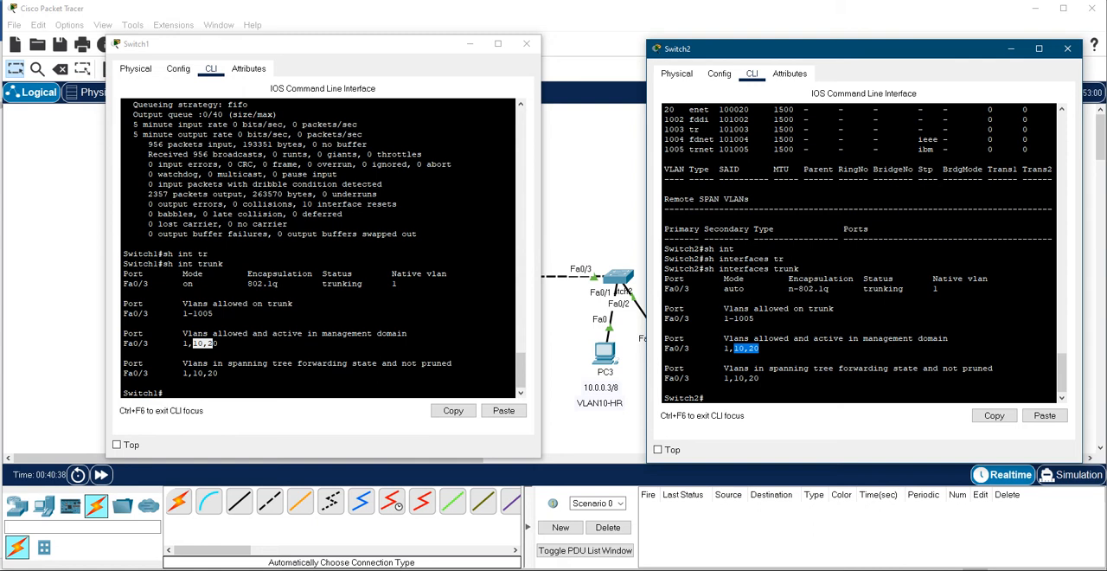
- Bring up PC1's Command Prompt and ping PC2 at 10.0.0.2
left_click(709, 566)
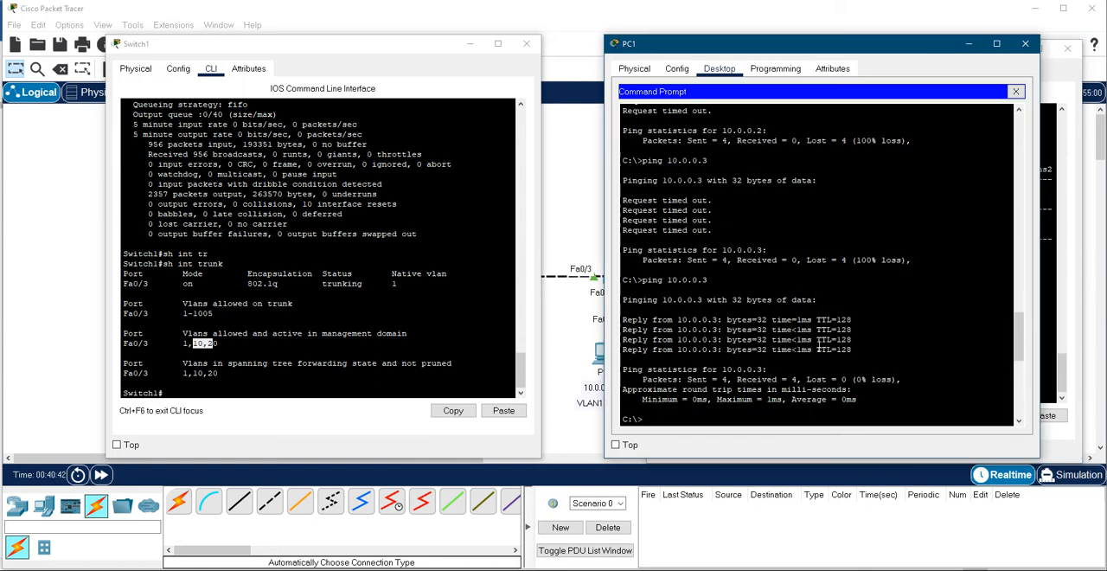
type("ping 10.0")
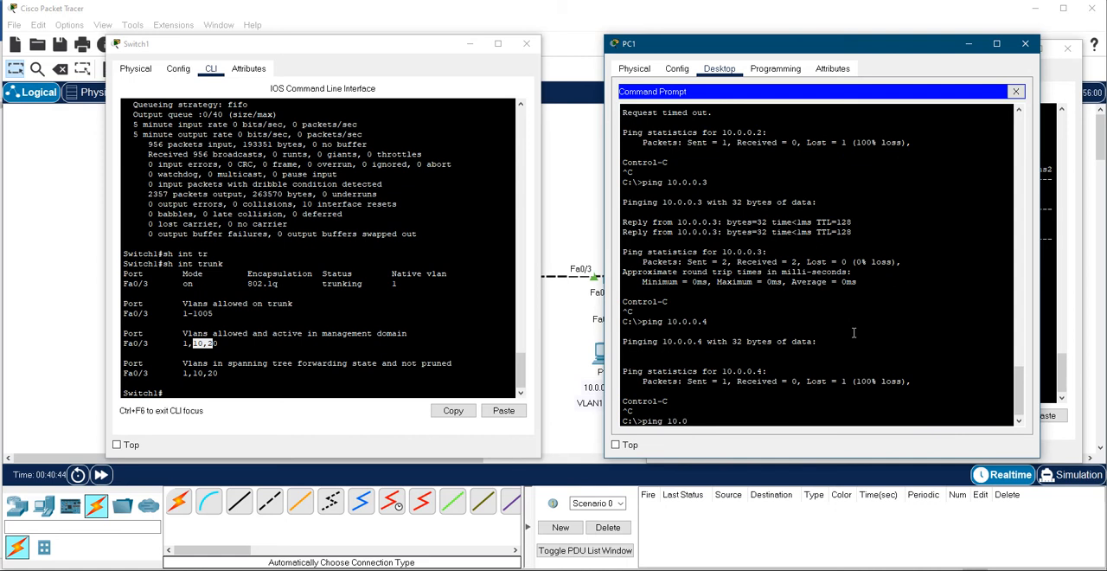
type(".0.2")
key("Return")
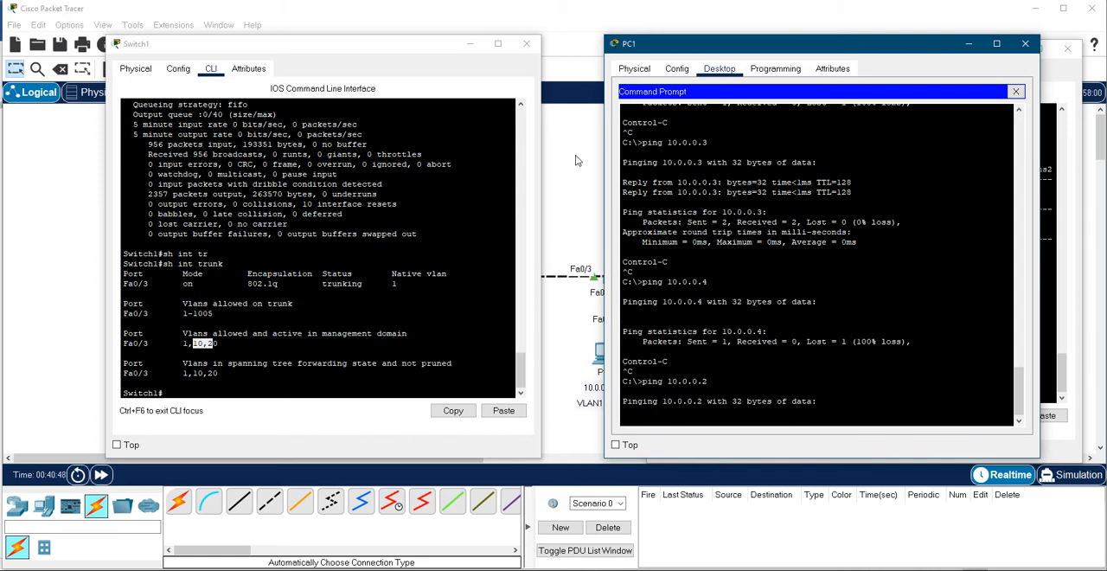
- Minimise Switch1's window and move PC1's Command Prompt aside to uncover the topology between the two switches
left_click(469, 43)
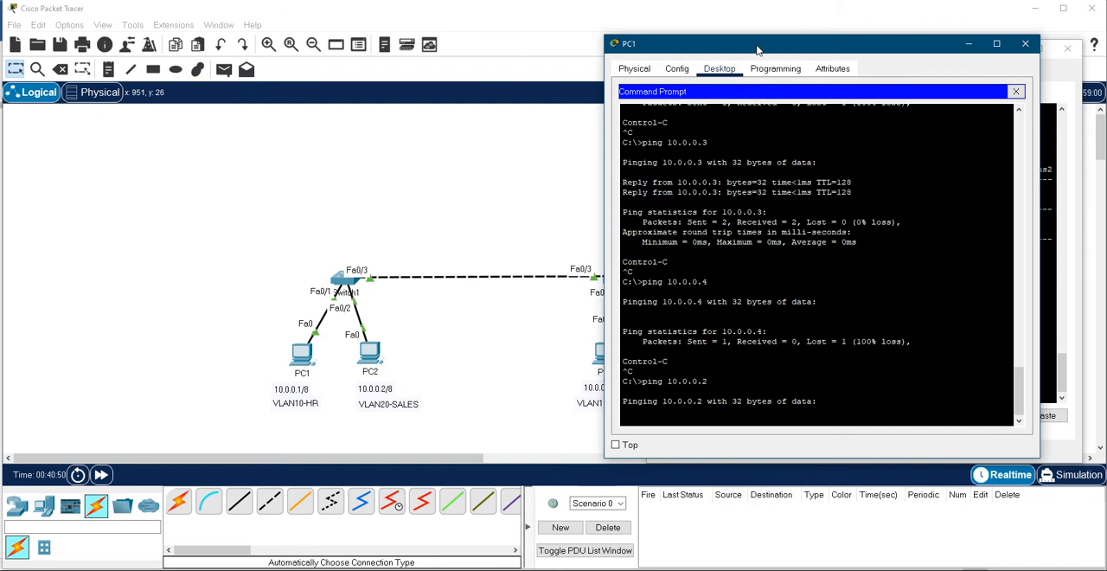
left_click_drag(749, 49, 685, 36)
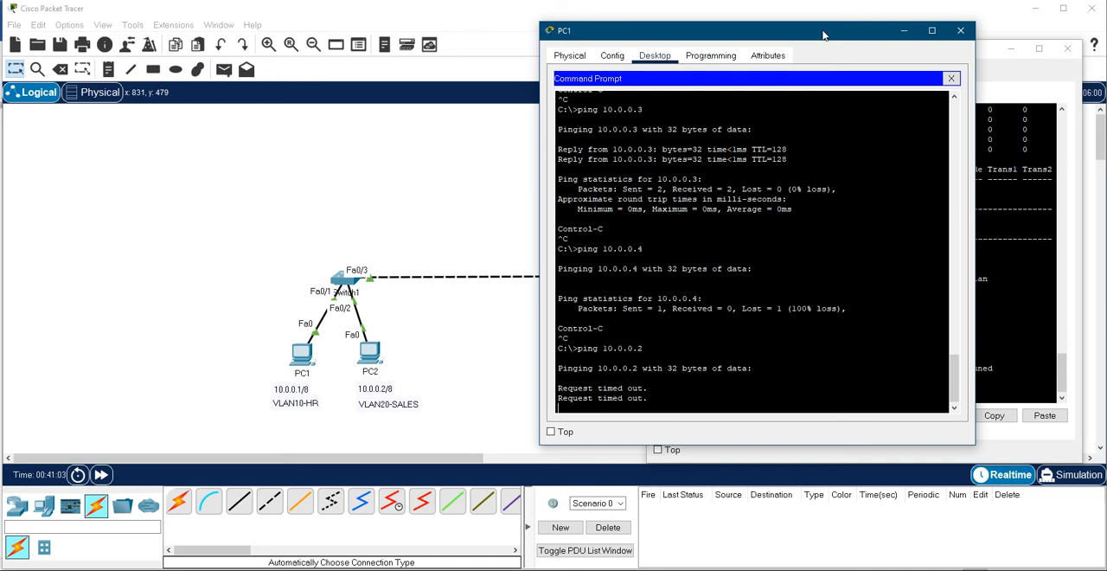
left_click_drag(824, 36, 990, 48)
left_click(1010, 50)
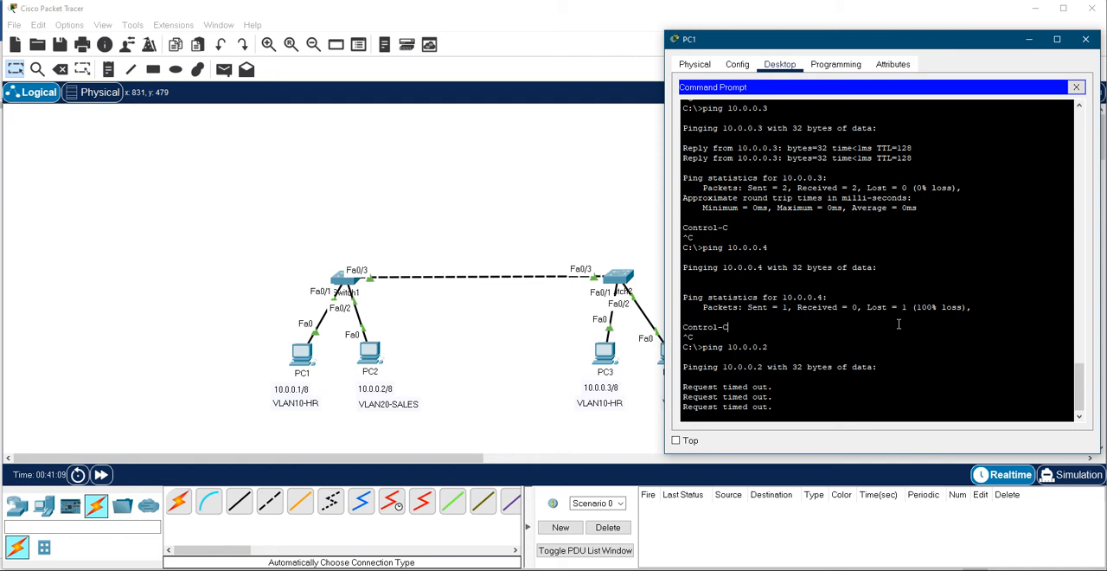
- Stop the running ping on PC1 and ping PC3 at 10.0.0.3
key("ctrl+c")
key("Up")
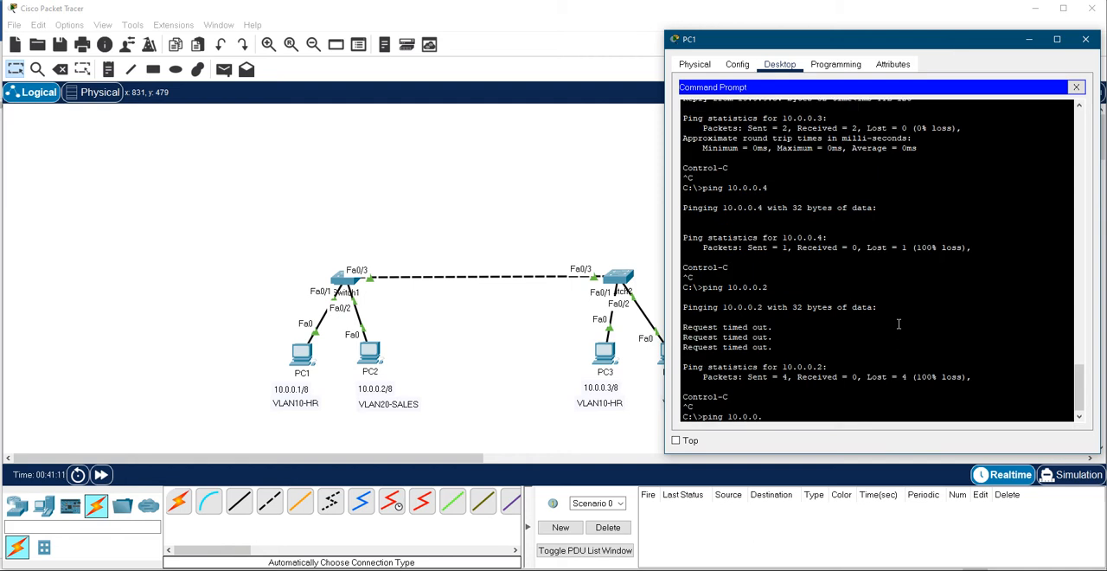
type("3")
key("Return")
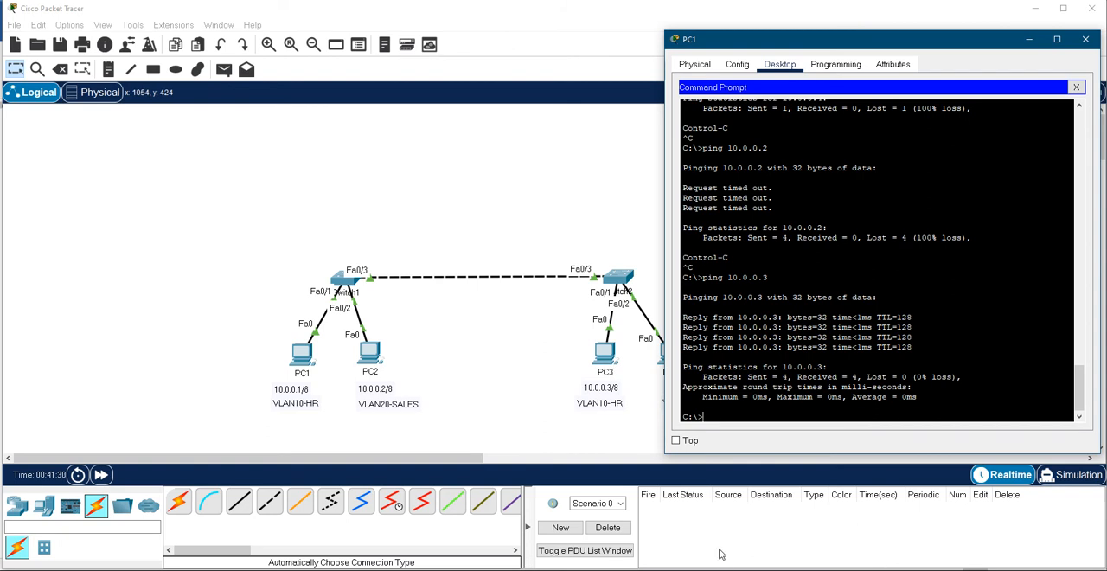
- Bring up PC2's Command Prompt beside the topology and display its IP settings with ipconfig
left_click(375, 353)
left_click(375, 353)
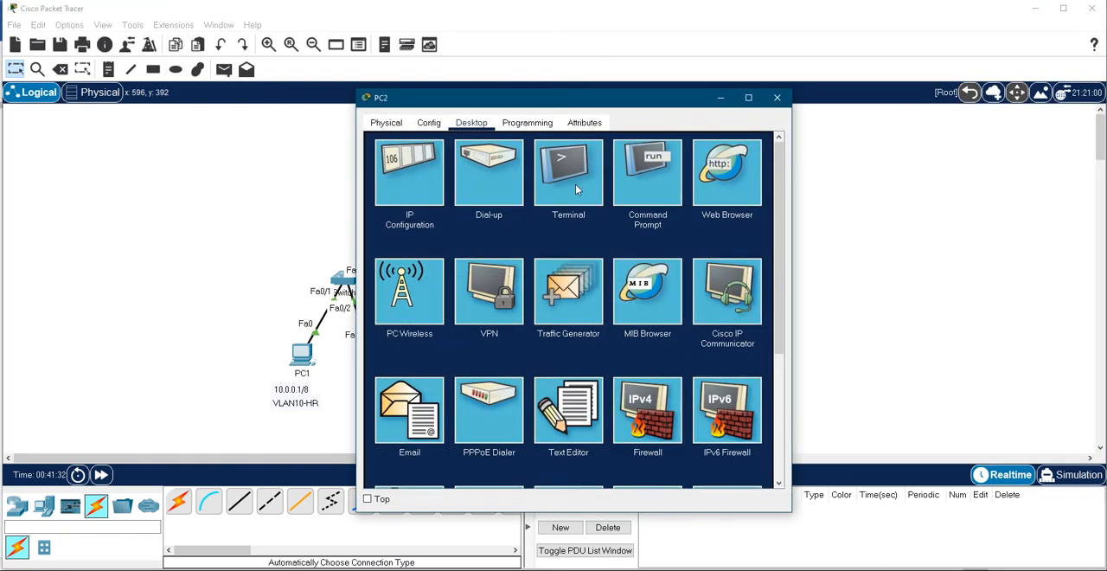
left_click(659, 183)
left_click_drag(503, 97, 763, 79)
type("ping")
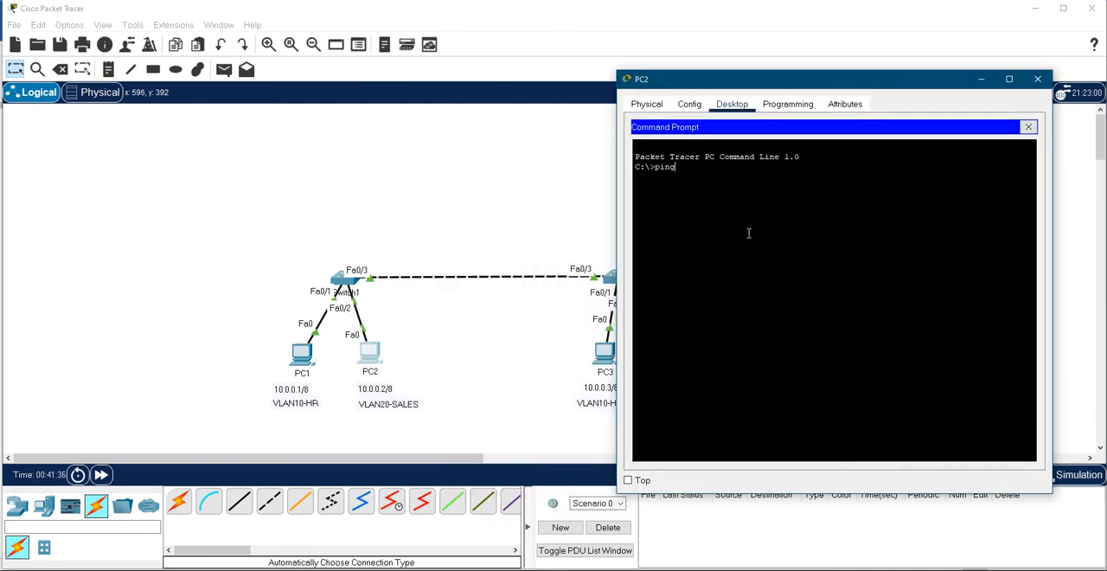
key("BackSpace")
key("BackSpace")
key("BackSpace")
key("BackSpace")
type("ipconfig")
key("Return")
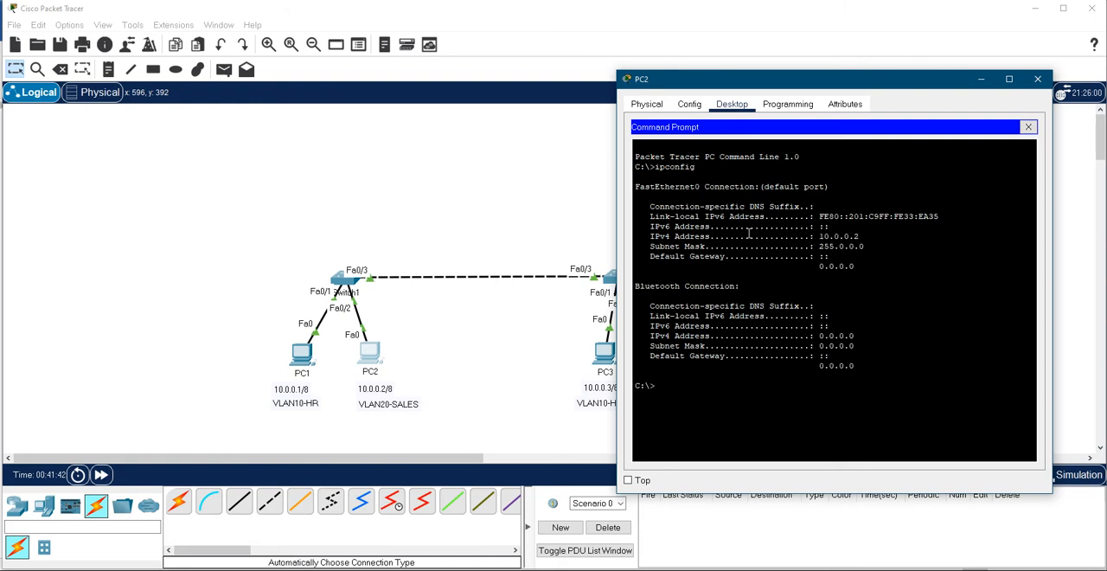
- Ping PC1 at 10.0.0.1 and PC3 at 10.0.0.3 from PC2, interrupting each ping early
type("ping 10.0.0.1")
key("Return")
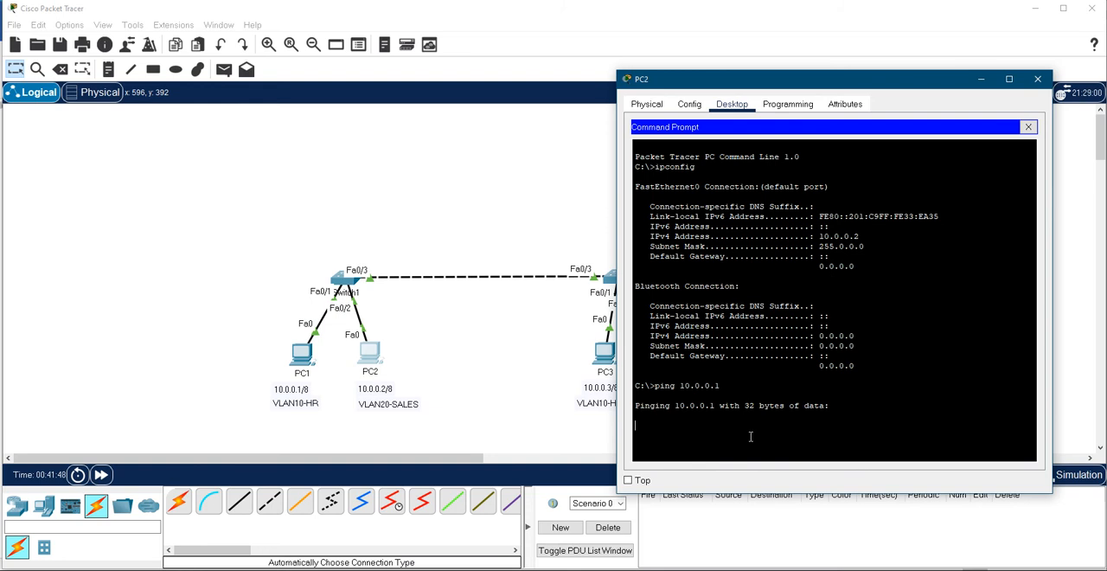
key("ctrl+c")
key("Up")
key("BackSpace")
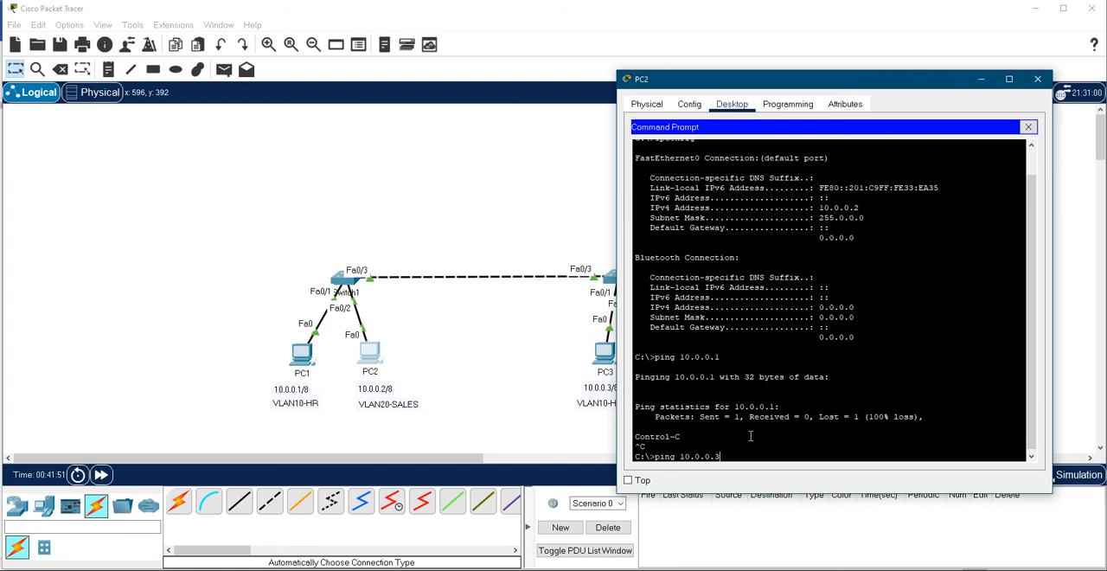
key("Return")
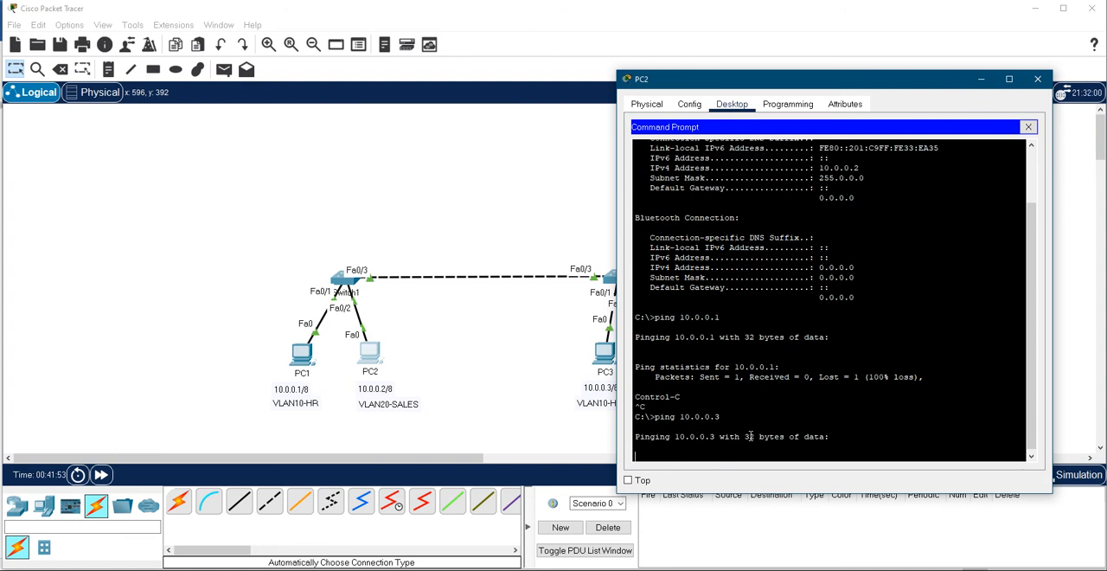
key("ctrl+c")
- Ping PC4 at 10.0.0.4 from PC2, examine the replies, and close PC2's window
key("Up")
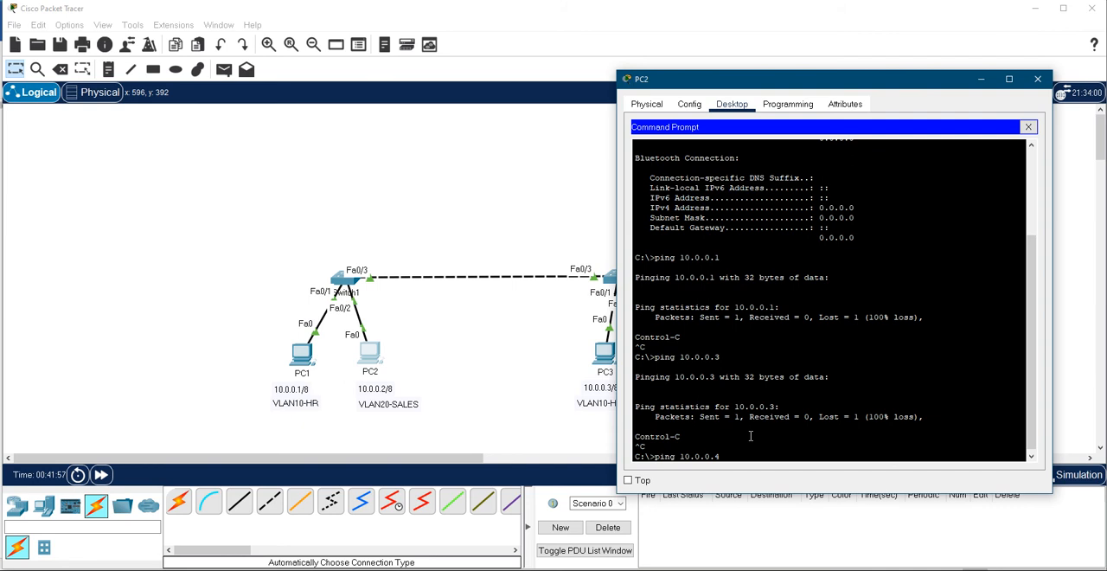
key("Return")
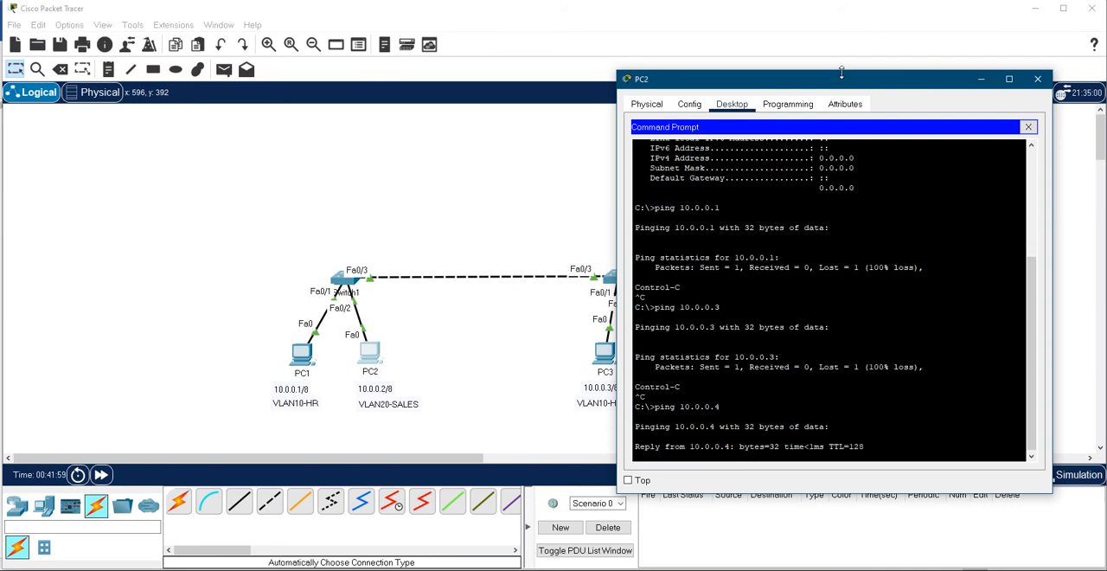
left_click_drag(861, 92, 768, 42)
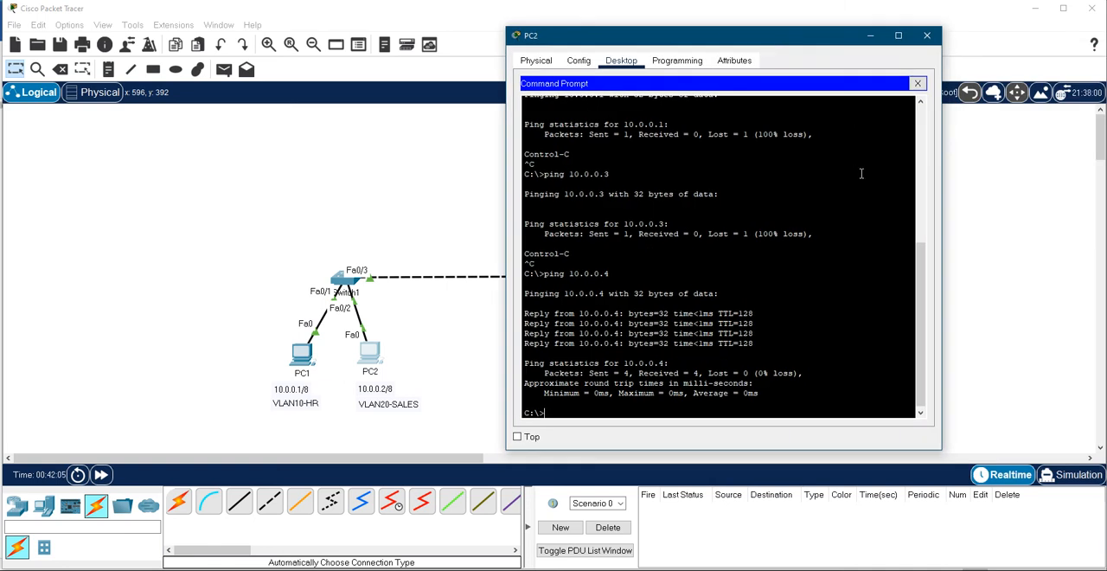
left_click(928, 36)
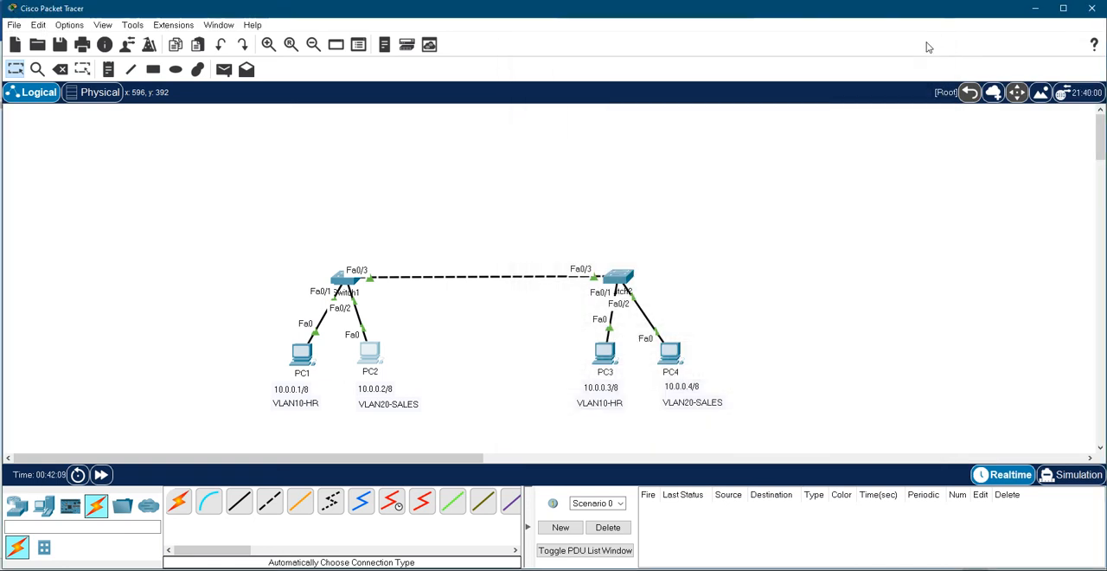